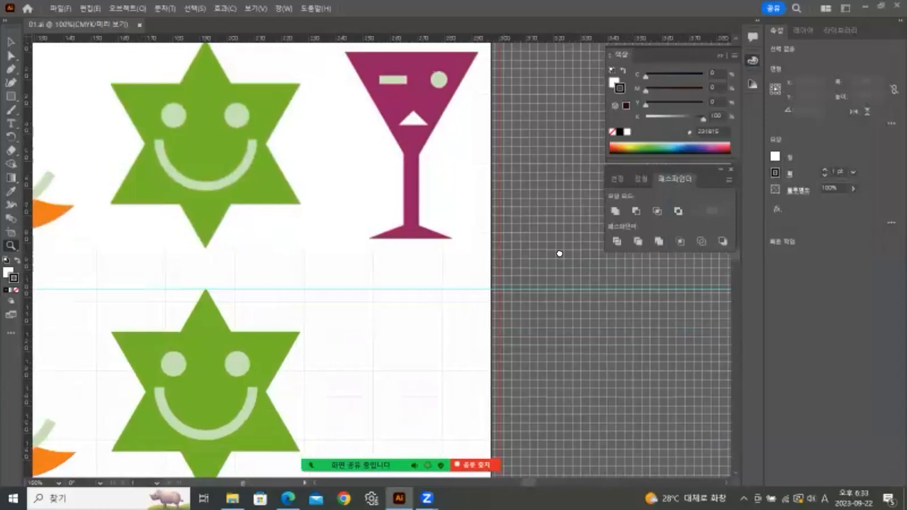
Create a three-sided polygon with a 17.639 mm radius beside the wine glass.
scroll(414, 251, right, 1)
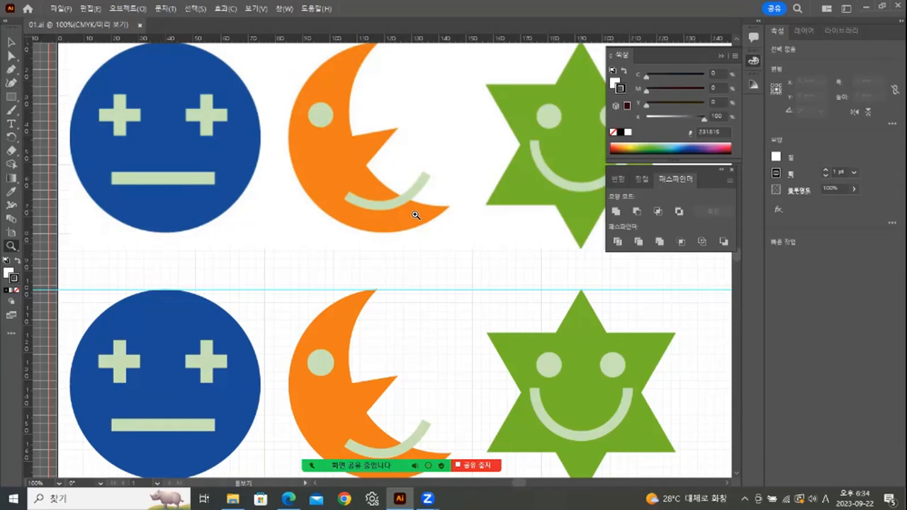
drag(461, 226, 329, 217)
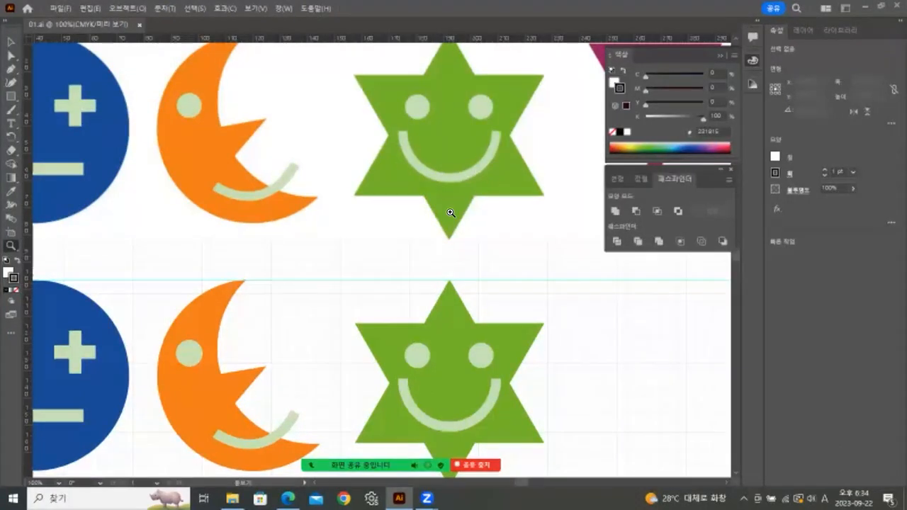
scroll(451, 218, right, 6)
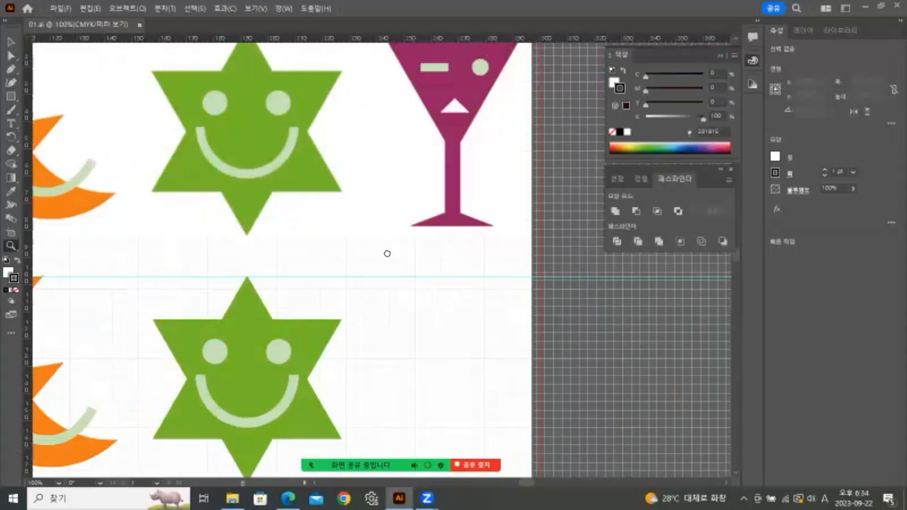
scroll(385, 253, up, 2)
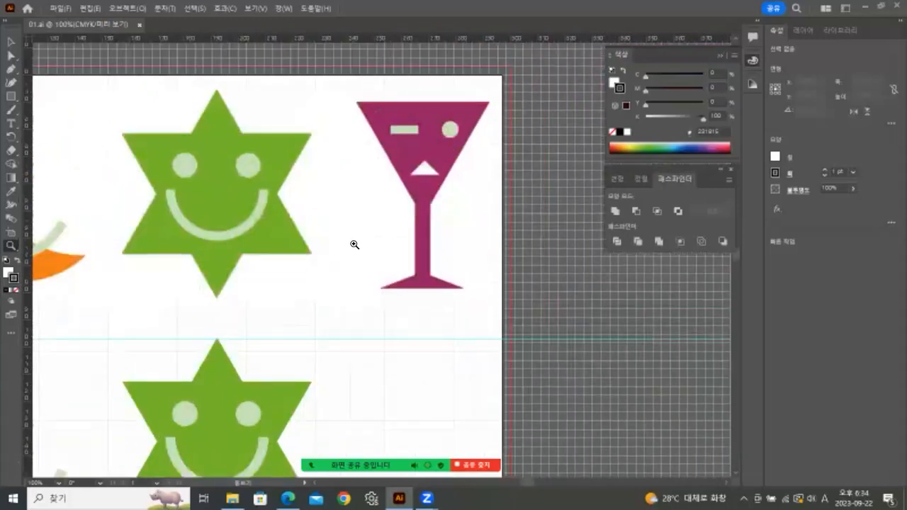
click(12, 69)
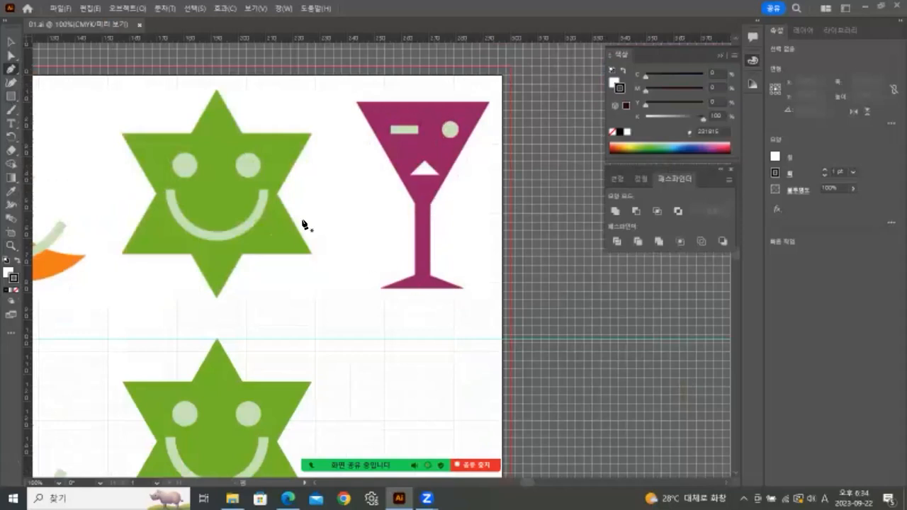
drag(14, 102, 47, 123)
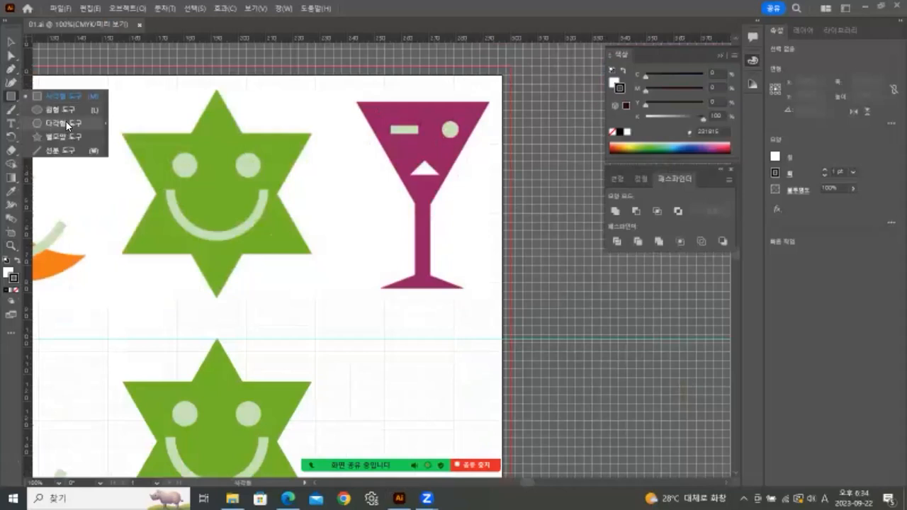
drag(66, 121, 66, 119)
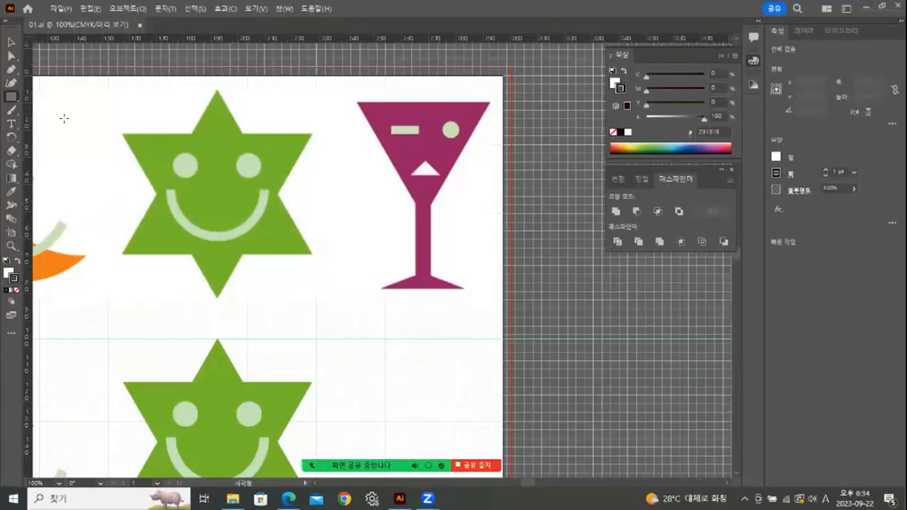
click(368, 313)
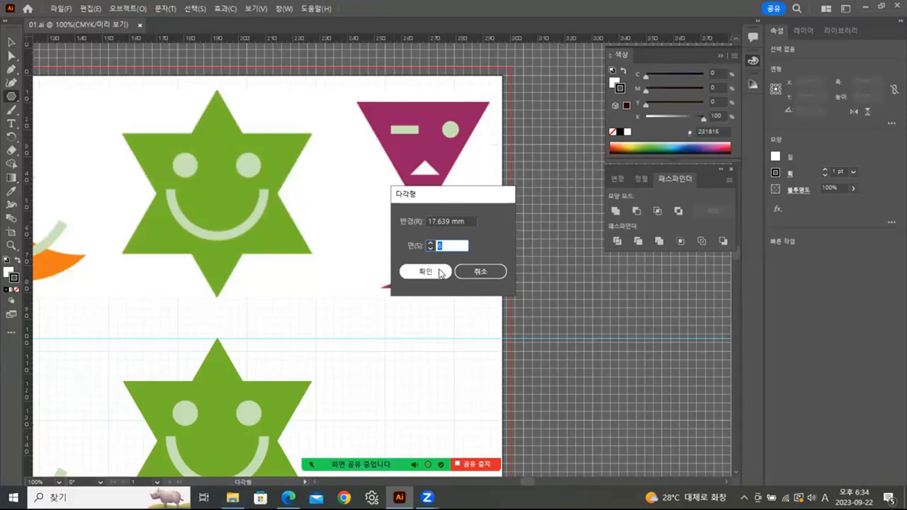
text(3)
click(430, 273)
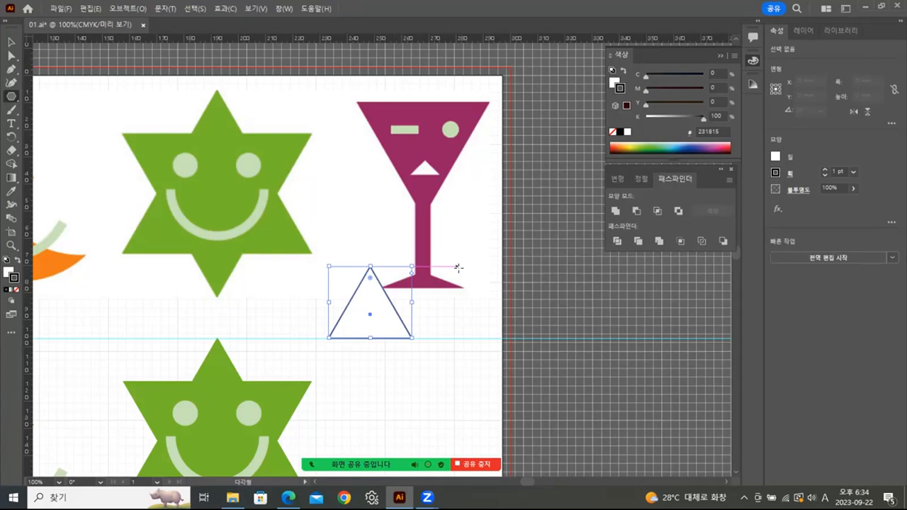
Move the triangle onto the glass's bowl, turn it point-down and enlarge it to about 48.6 by 42.8 mm.
click(14, 43)
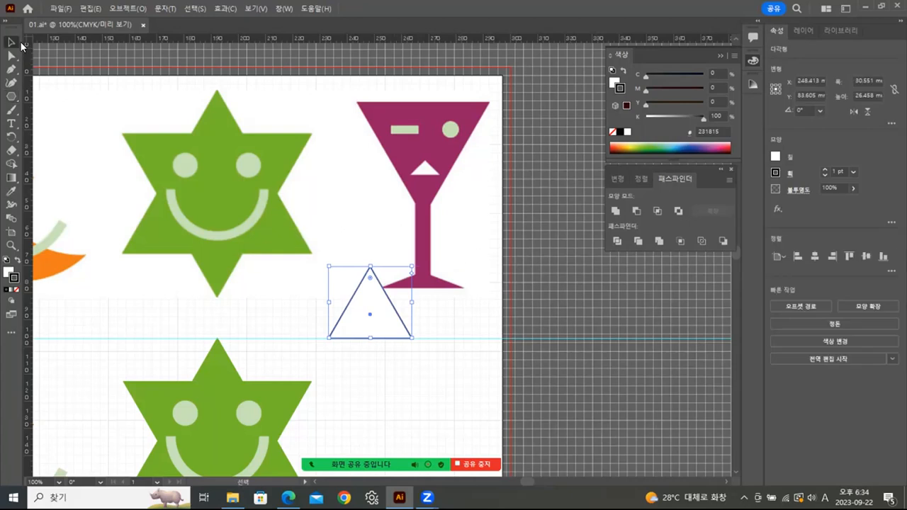
drag(368, 309, 423, 100)
drag(423, 44, 399, 118)
drag(440, 151, 489, 146)
drag(423, 201, 419, 220)
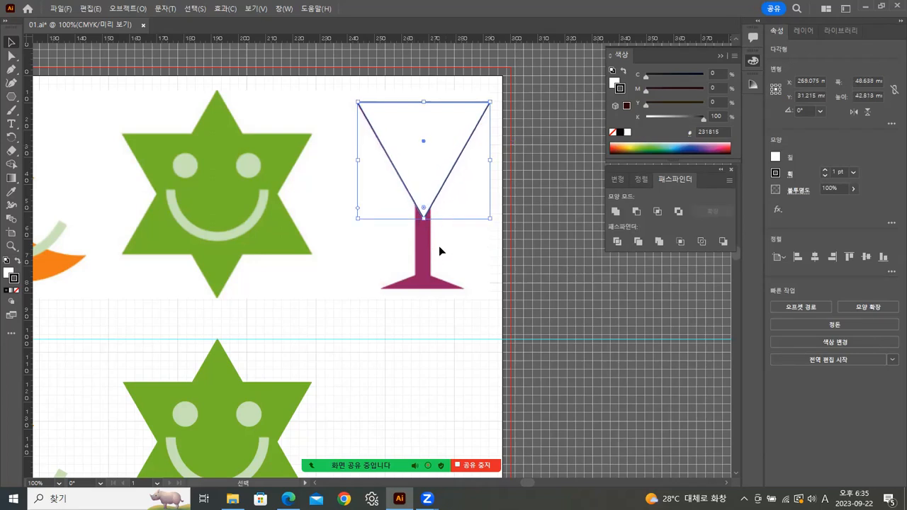
click(438, 246)
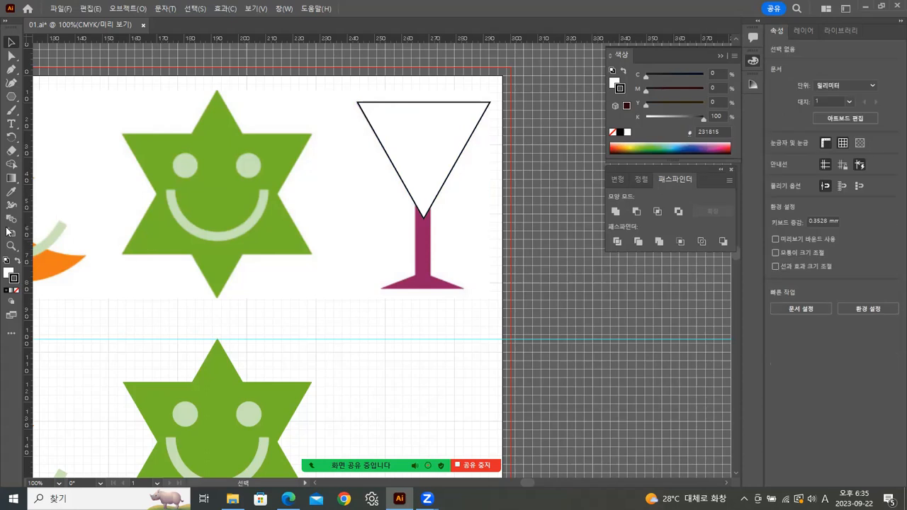
Create a second three-sided polygon with a 17.639 mm radius and place it over the glass's stem and base.
click(12, 96)
click(381, 256)
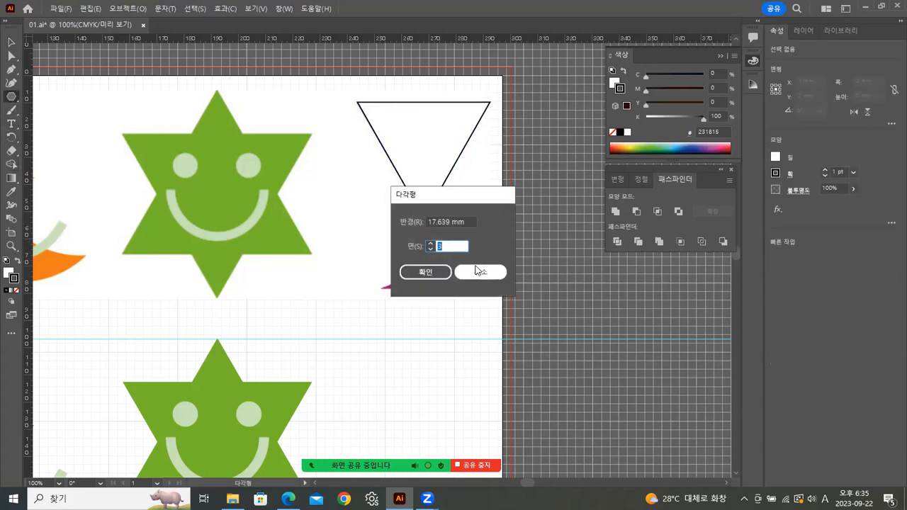
click(439, 272)
click(19, 44)
drag(380, 271, 421, 282)
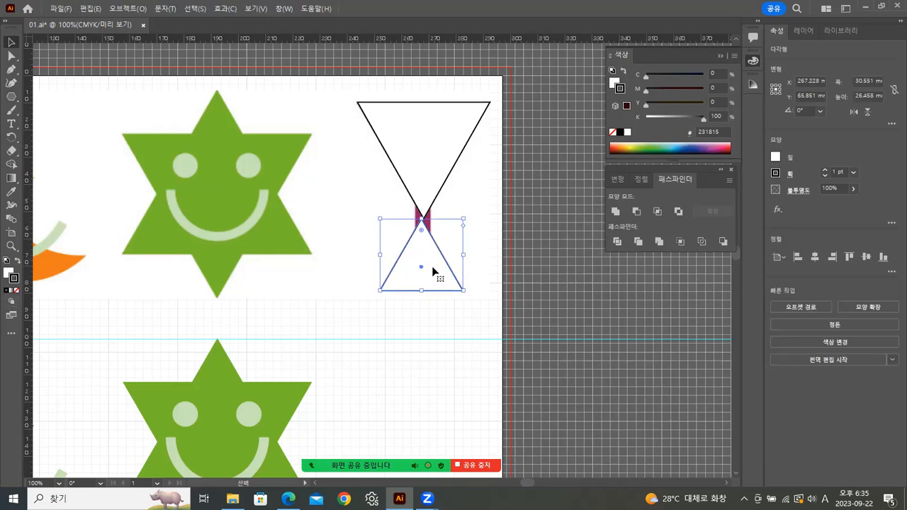
Remove the fill from the lower triangle.
click(11, 271)
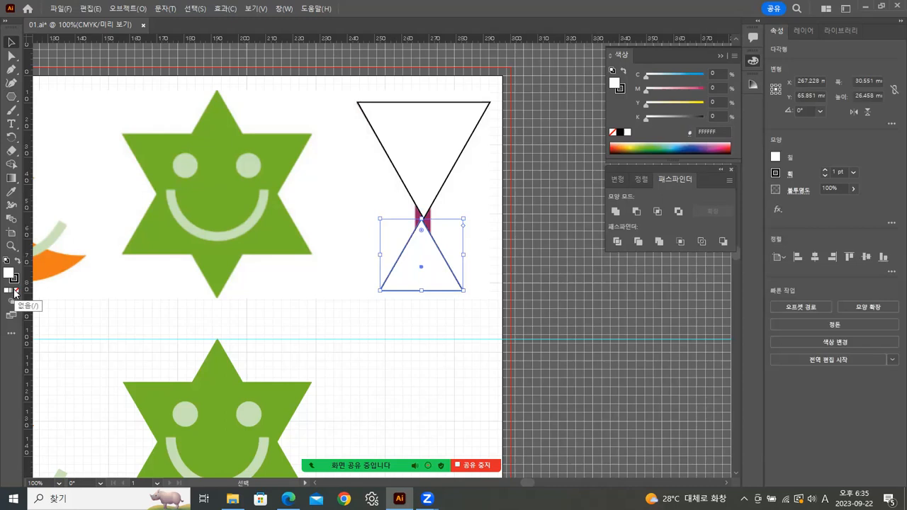
click(14, 293)
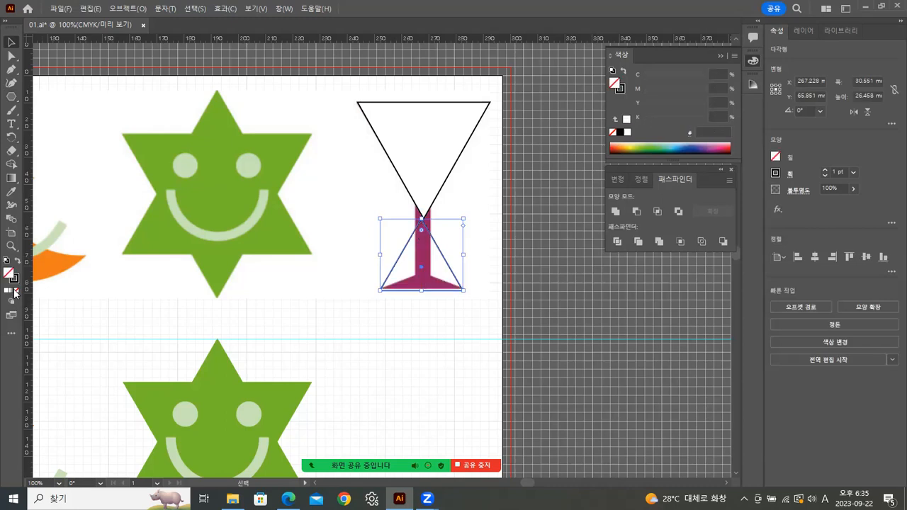
click(354, 201)
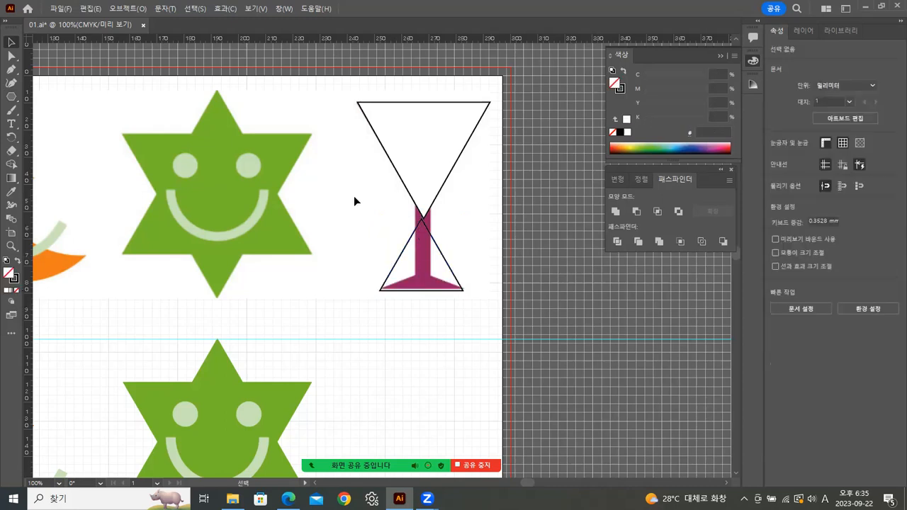
click(412, 132)
click(339, 141)
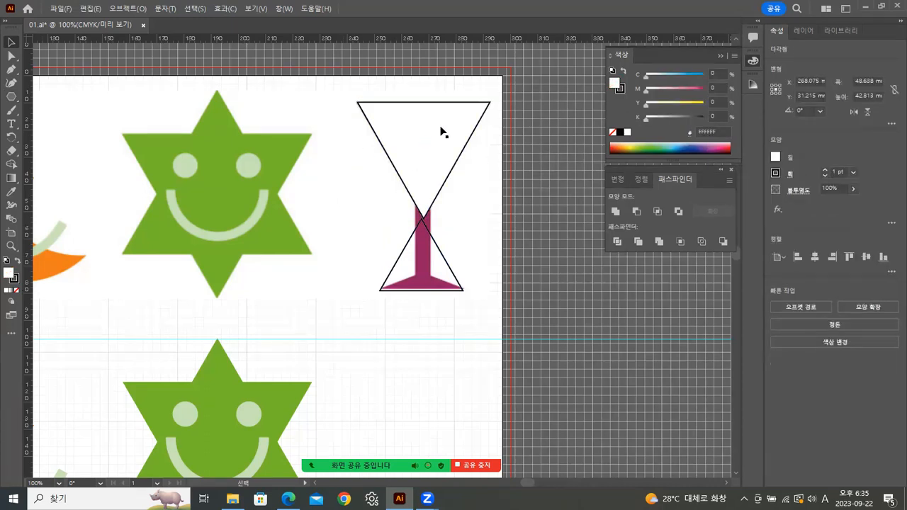
drag(438, 133, 425, 148)
click(421, 264)
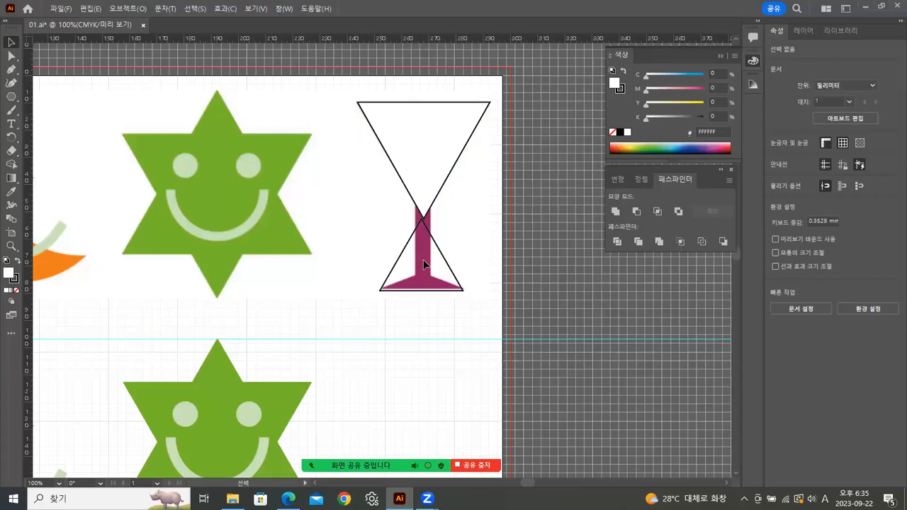
Fit the lower triangle to the glass's base, making it about 29.6 mm wide and 5.4 mm high.
click(449, 272)
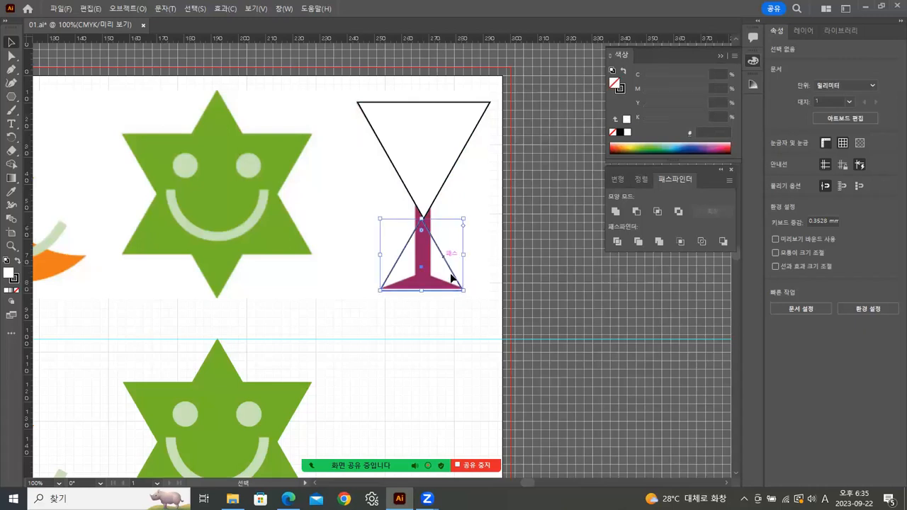
mouse_move(450, 272)
mouse_down()
mouse_move(417, 275)
mouse_move(452, 267)
mouse_up()
key(Right)
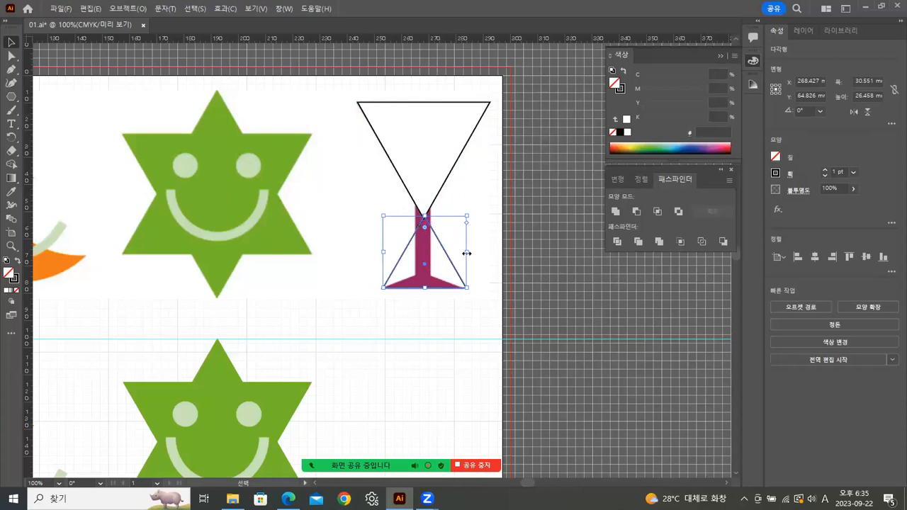
drag(467, 253, 464, 253)
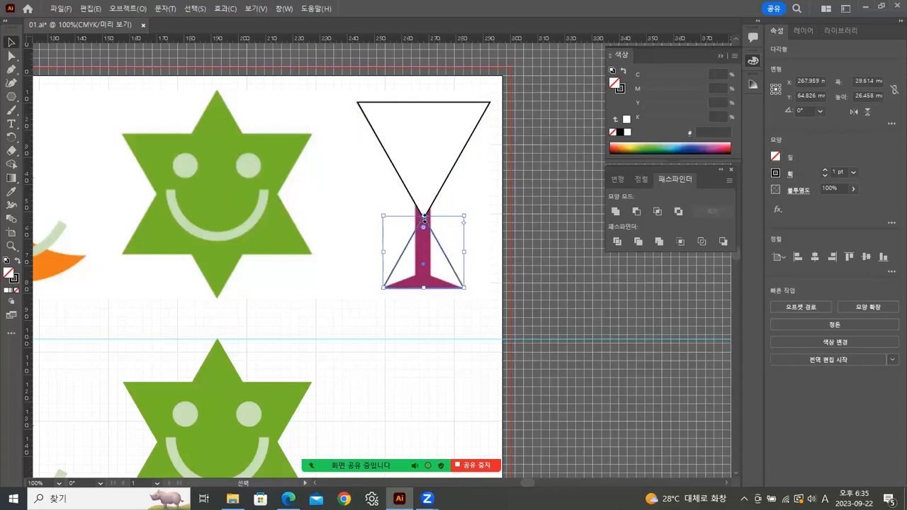
click(493, 236)
click(427, 225)
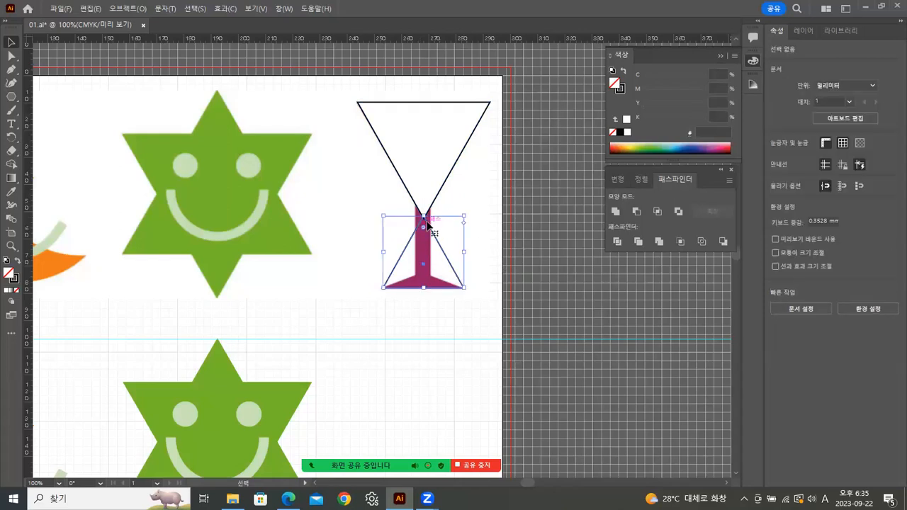
drag(423, 216, 417, 274)
click(566, 331)
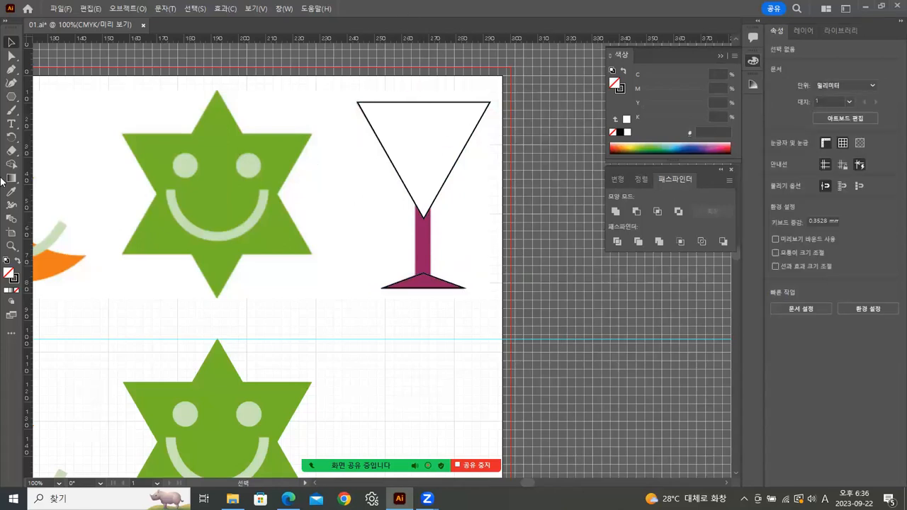
Draw a rectangle about 5.8 by 31.7 mm over the glass's stem, overlapping the bowl and base triangles.
click(11, 97)
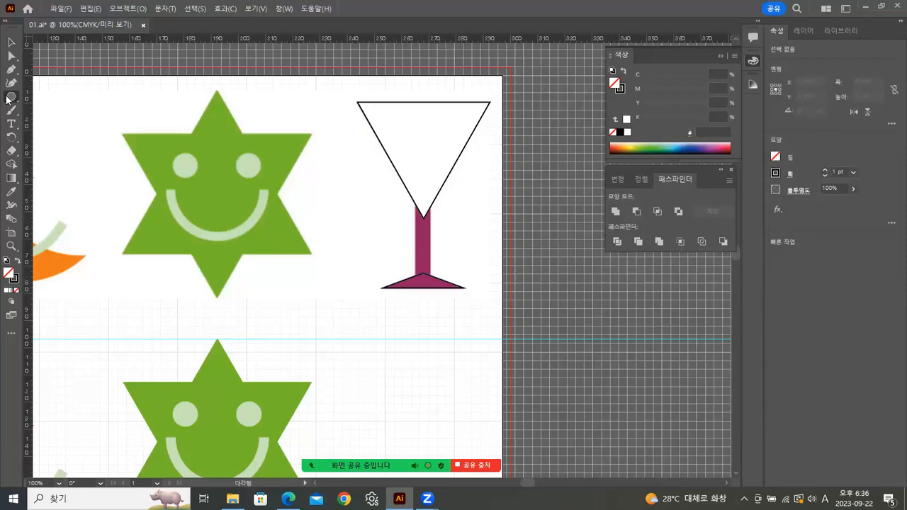
drag(12, 99, 38, 96)
drag(415, 193, 431, 281)
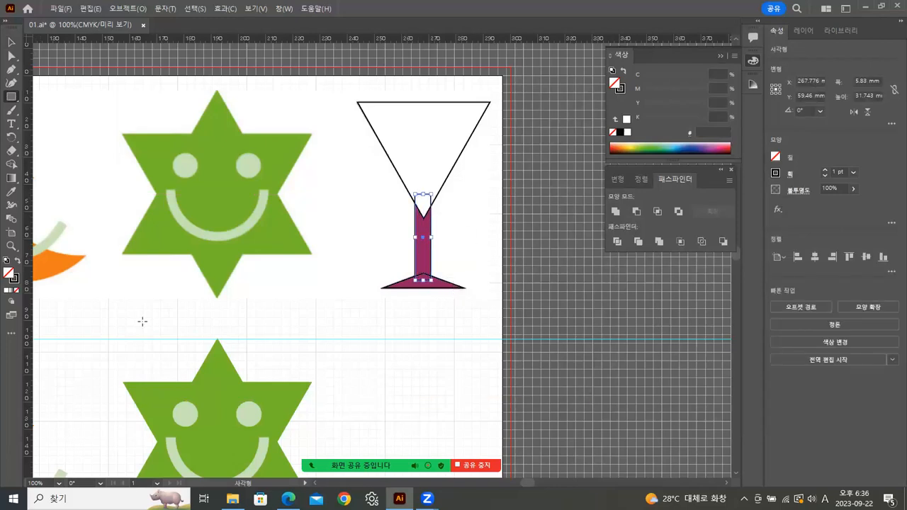
Select the base triangle, the stem rectangle and the bowl triangle of the glass together.
click(11, 246)
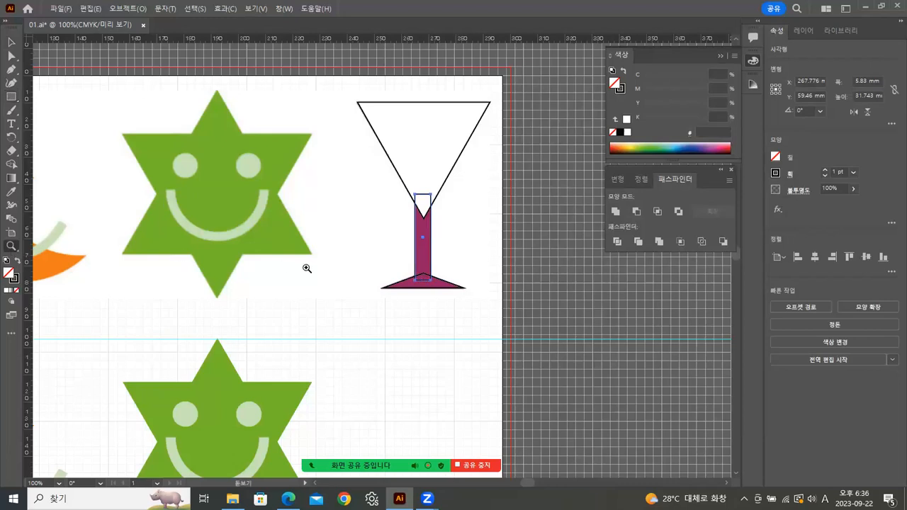
click(425, 253)
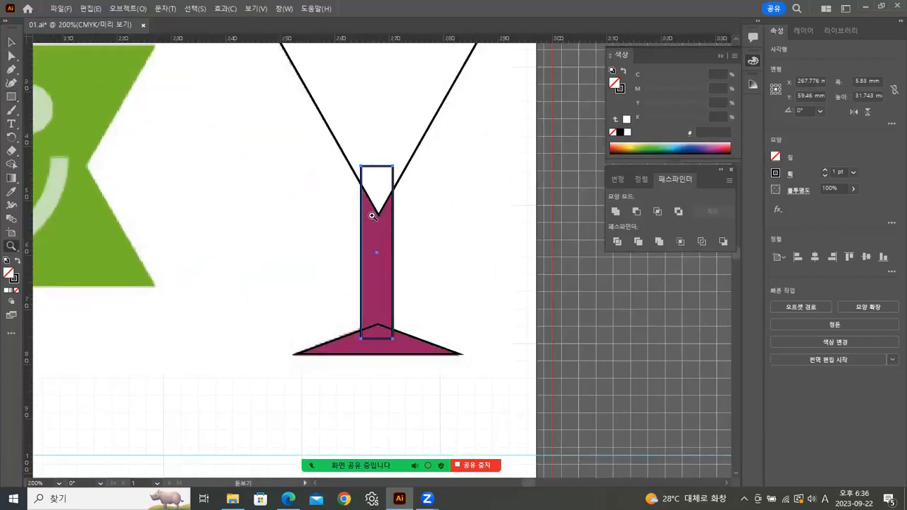
click(400, 243)
click(11, 42)
click(467, 189)
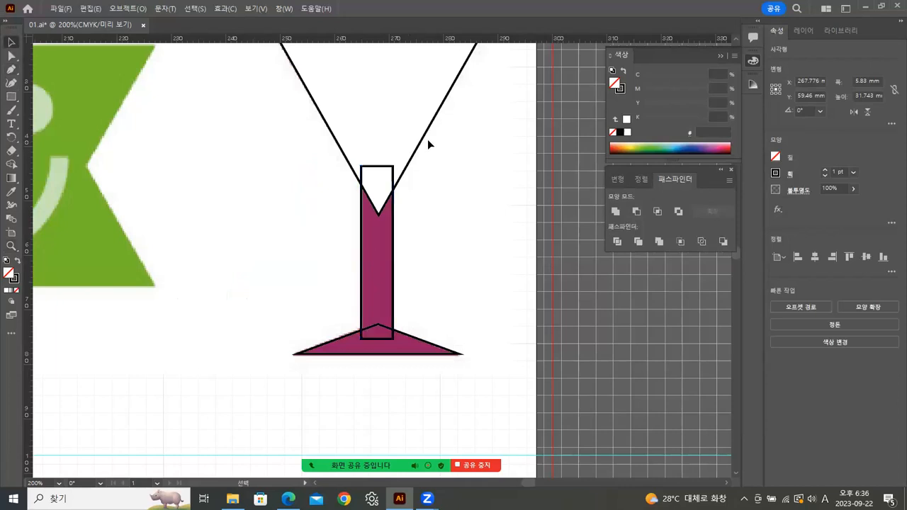
click(419, 145)
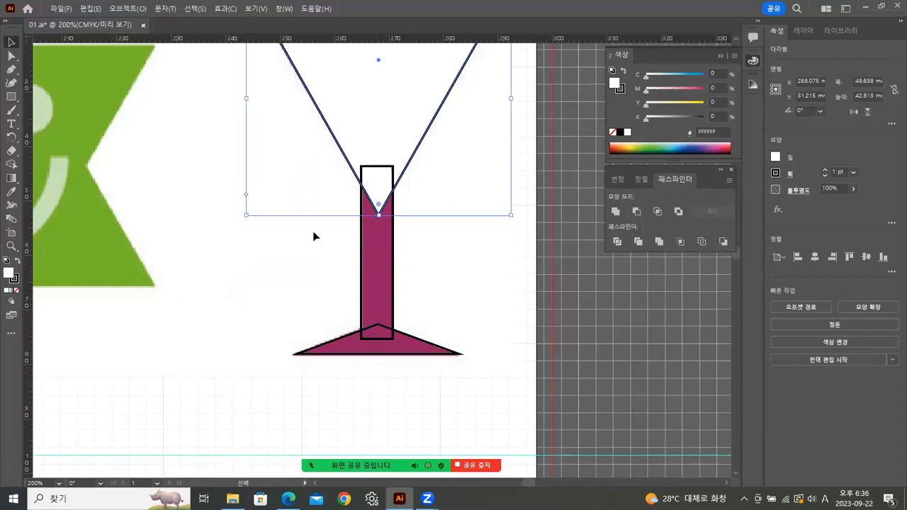
click(416, 266)
click(389, 341)
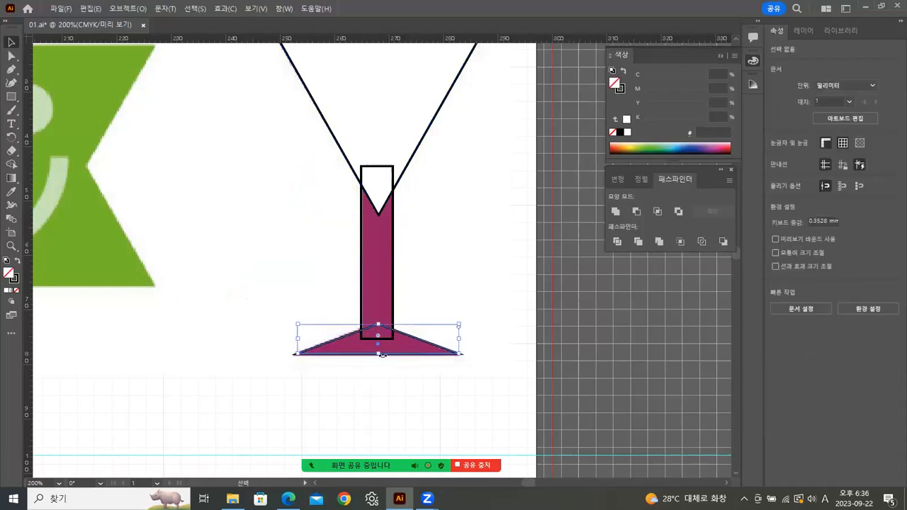
shift+click(393, 287)
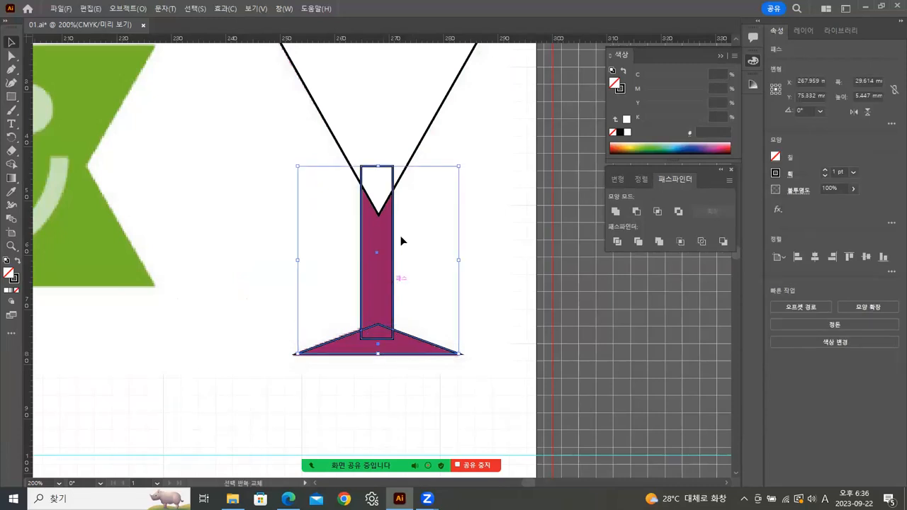
shift+click(431, 125)
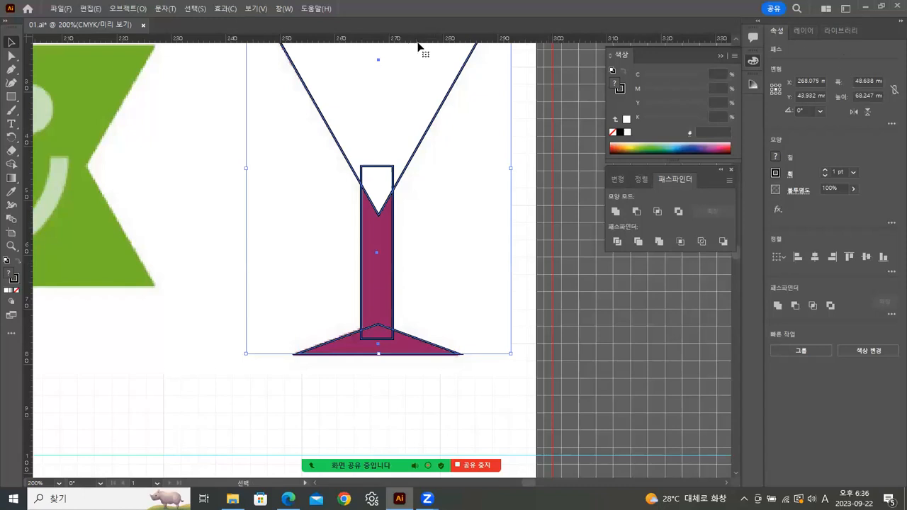
Bring up the object alignment options for the glass shapes.
click(284, 8)
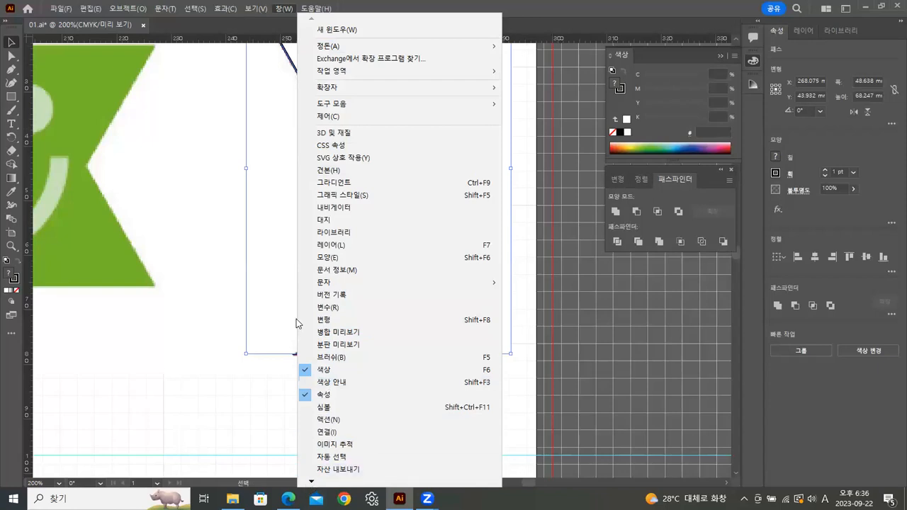
mouse_move(327, 48)
mouse_move(310, 484)
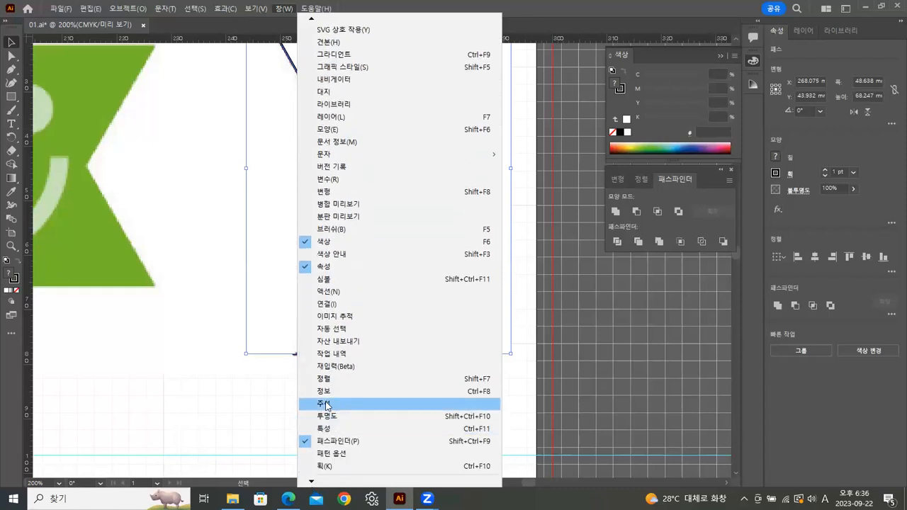
click(323, 377)
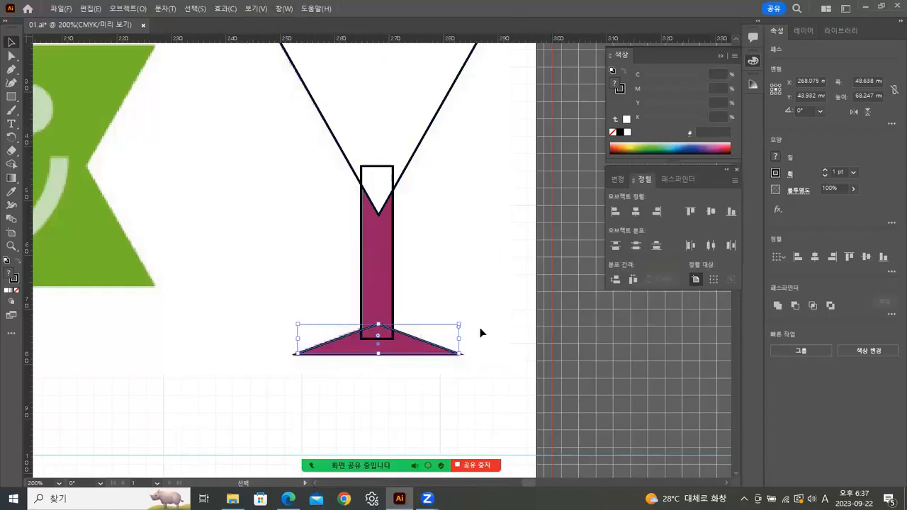
Try to centre the base triangle horizontally on its own, and undo the alignment.
drag(475, 337, 475, 337)
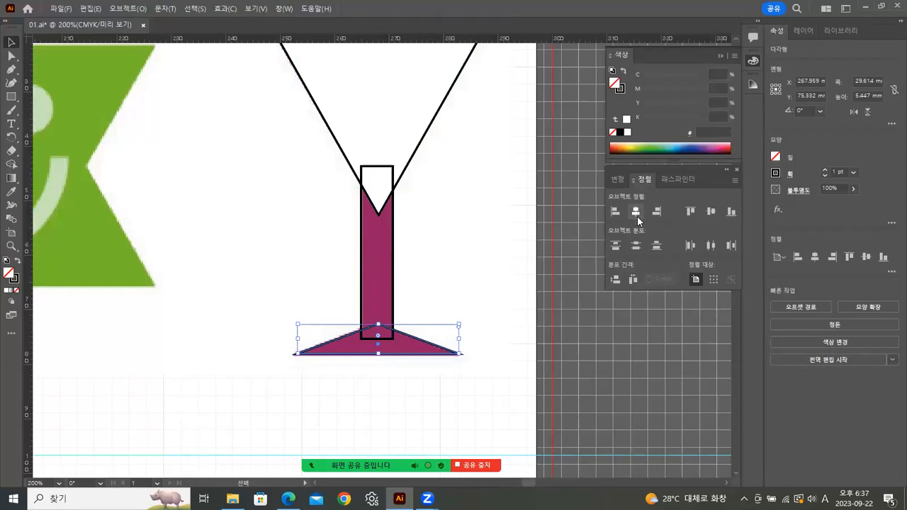
click(637, 211)
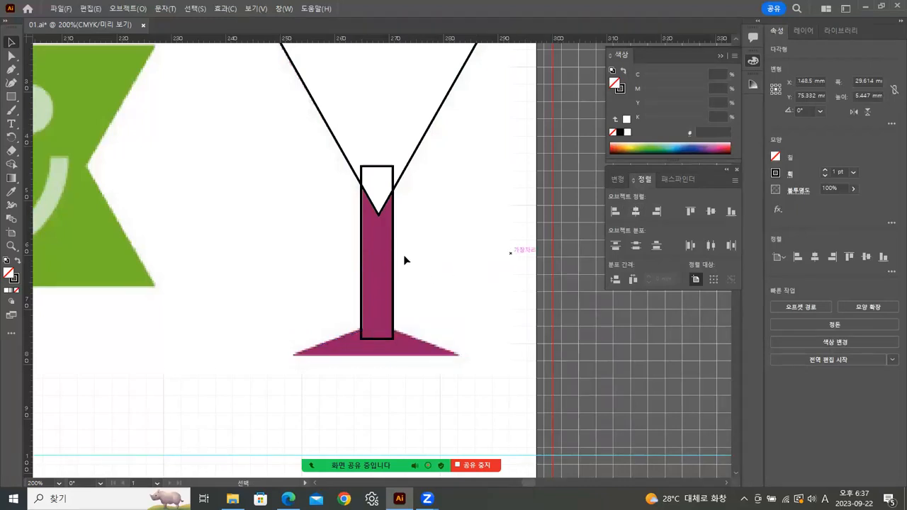
key(ctrl+z)
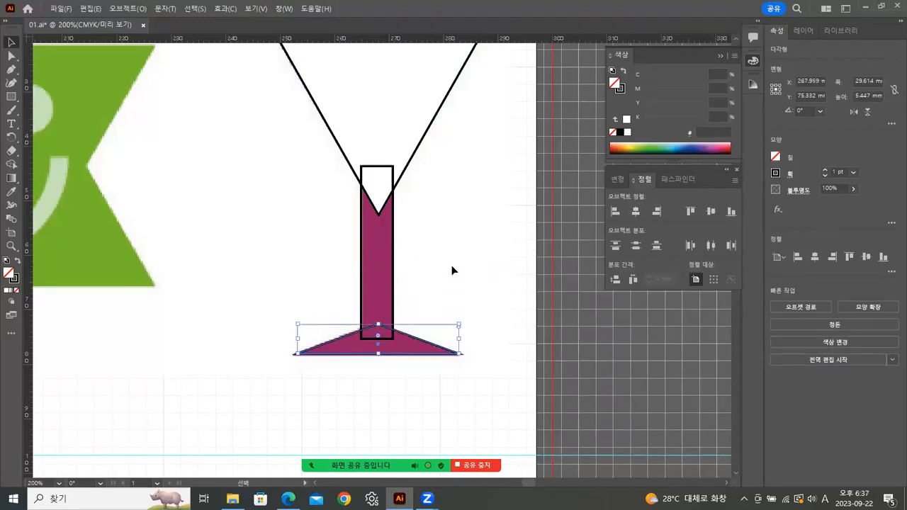
Select the bowl, stem and base shapes together and align them on their horizontal centres.
click(325, 201)
drag(306, 162, 385, 379)
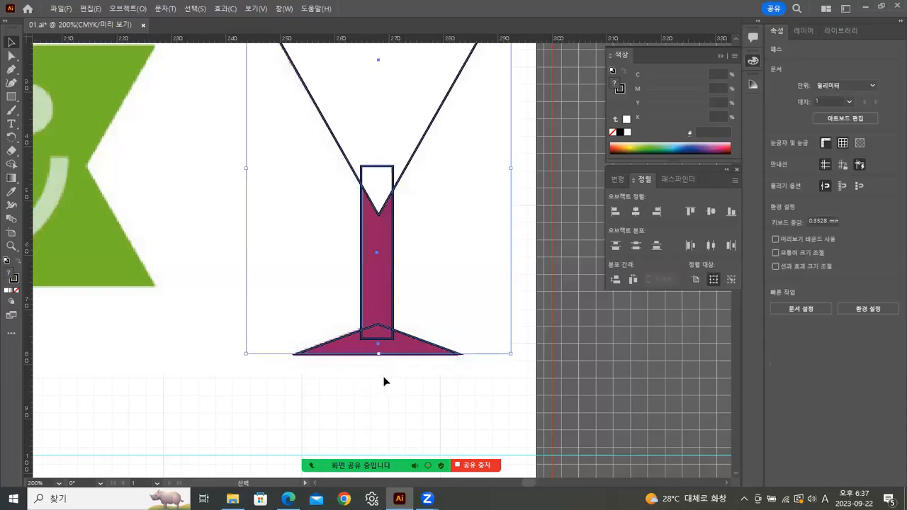
click(638, 211)
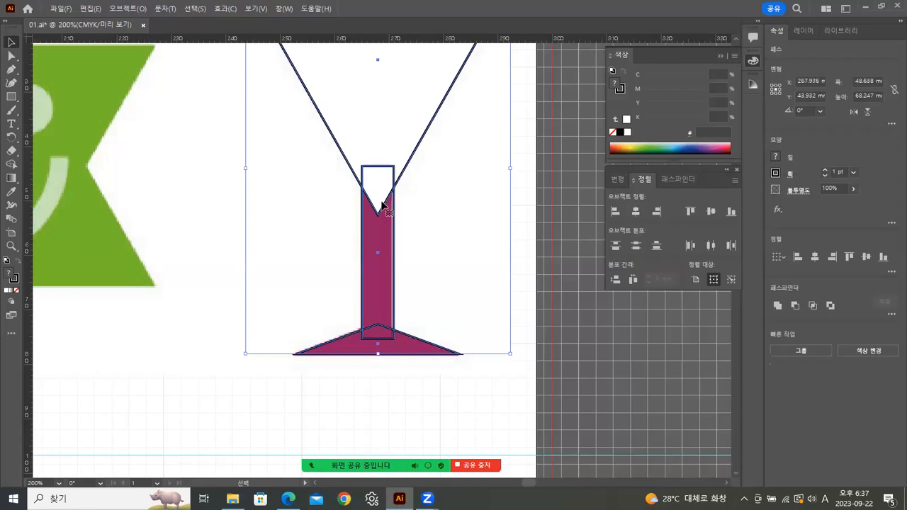
click(520, 219)
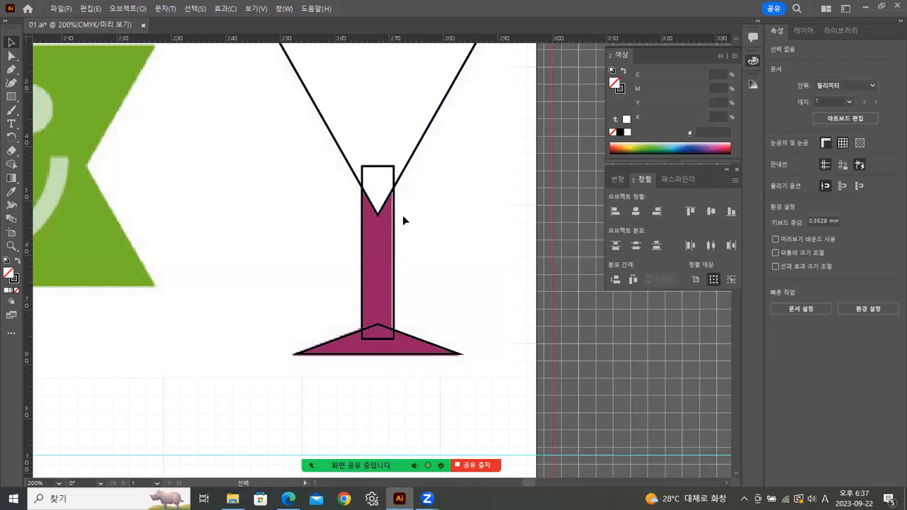
Give the three glass shapes a white fill with no stroke and unite them into a single glass outline.
drag(316, 159, 391, 338)
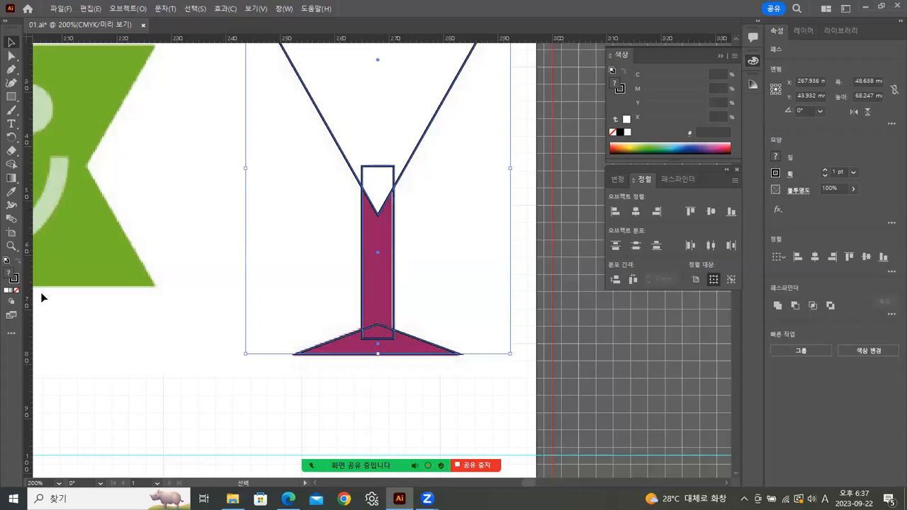
click(6, 261)
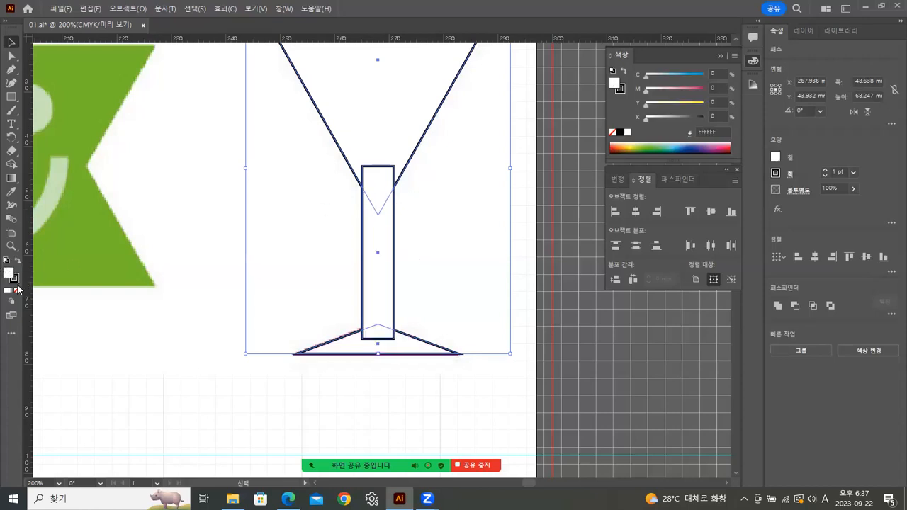
click(19, 290)
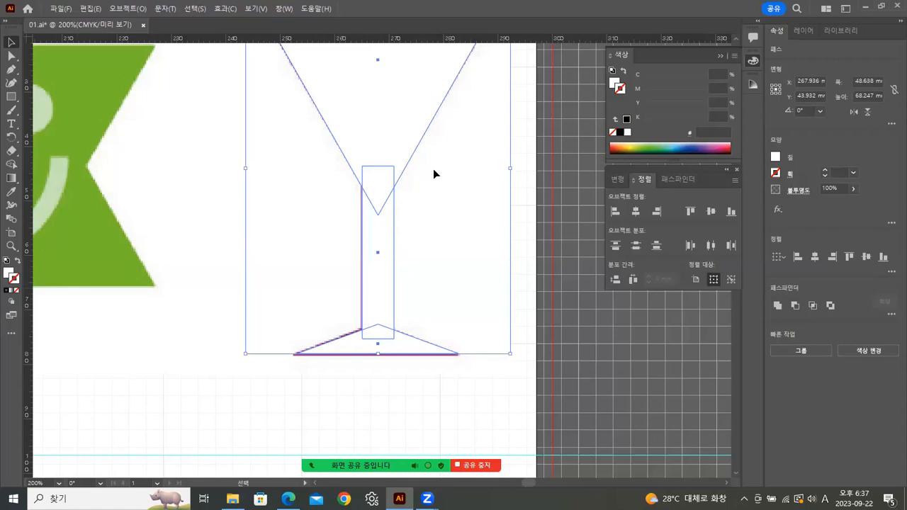
click(9, 274)
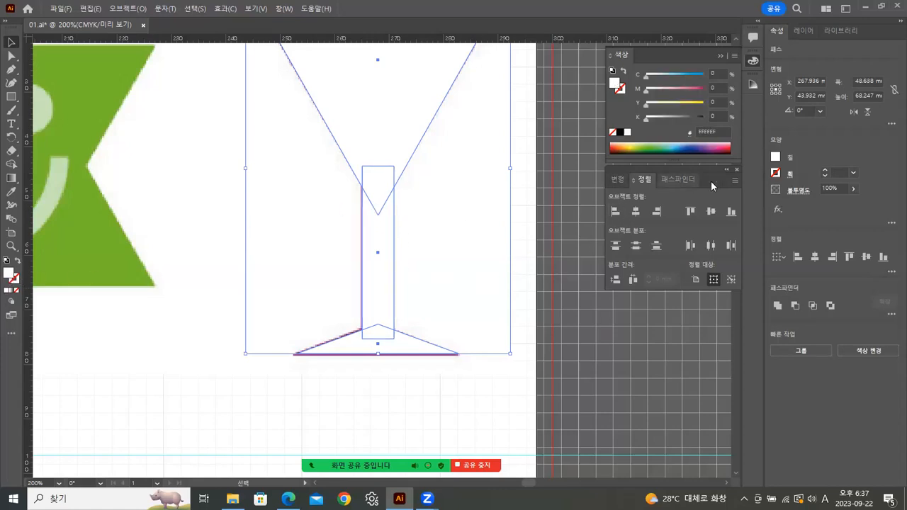
click(680, 180)
click(615, 213)
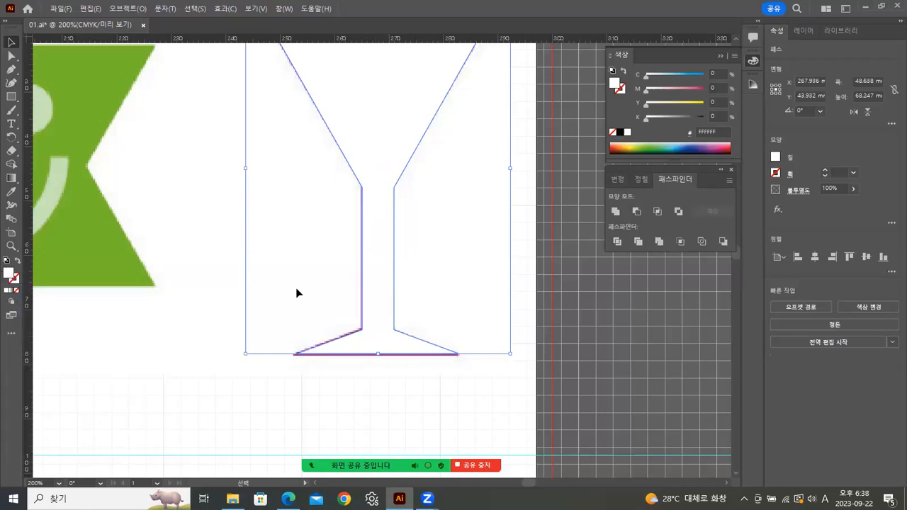
Fill the united glass with the magenta sampled from the reference artwork using the Eyedropper, leaving it without a stroke.
click(14, 260)
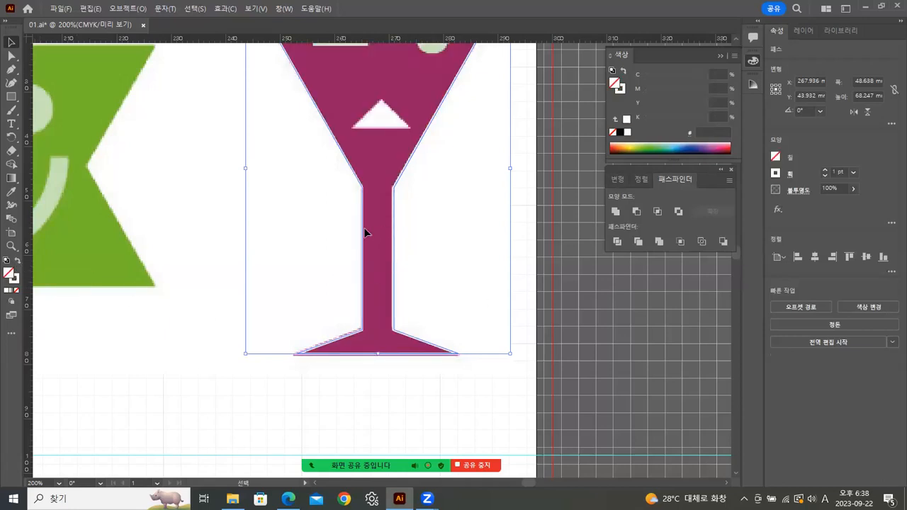
click(12, 192)
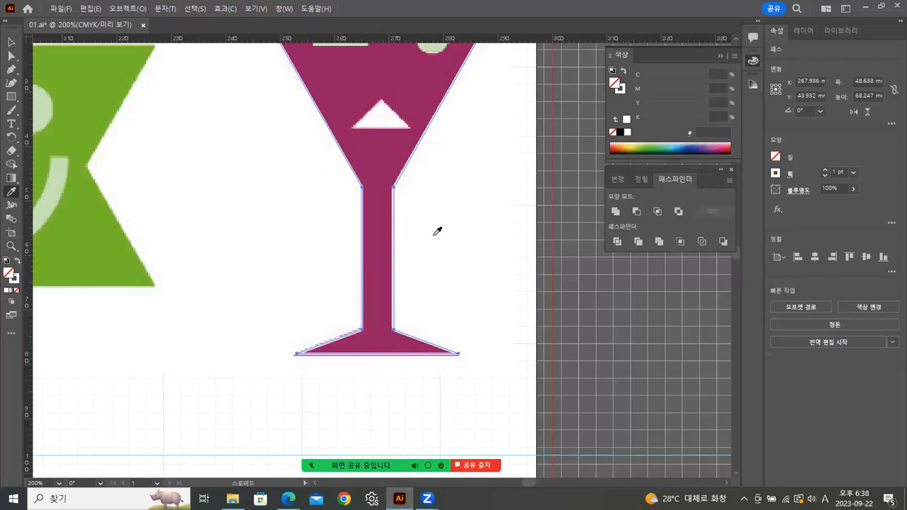
click(385, 231)
click(12, 42)
drag(380, 181, 390, 158)
key(ctrl+z)
Swap the glass's fill and stroke so that it has a 1 pt magenta outline and no fill.
drag(230, 185, 215, 272)
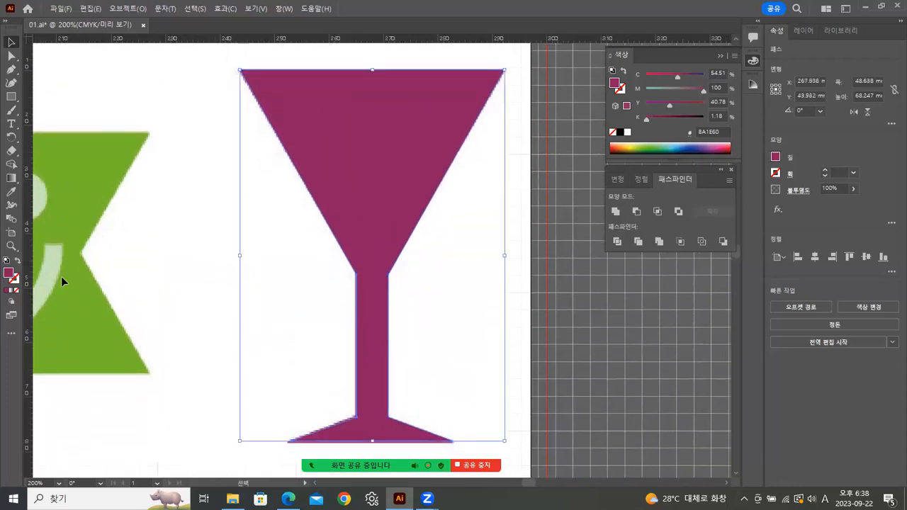
click(17, 262)
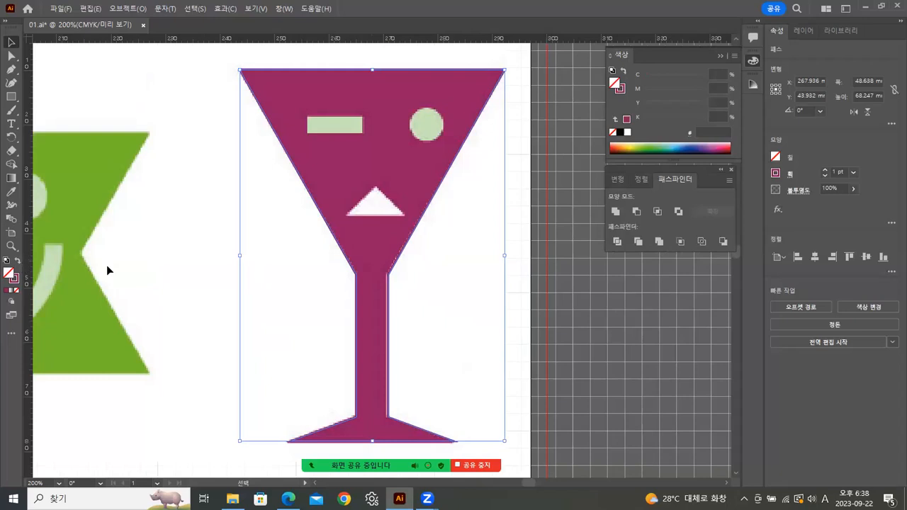
click(529, 192)
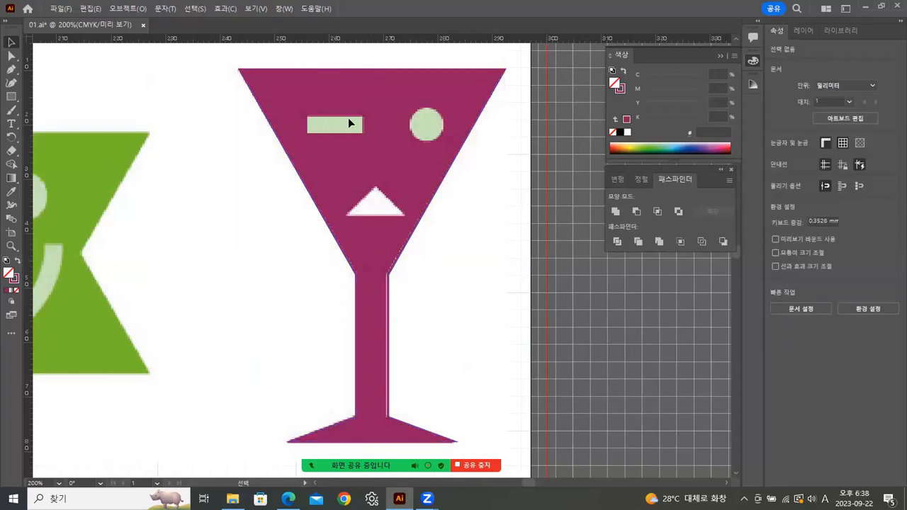
Draw a rectangle about 10 by 2.9 mm over the left eye and a circle about 6.7 mm across over the right eye.
click(11, 96)
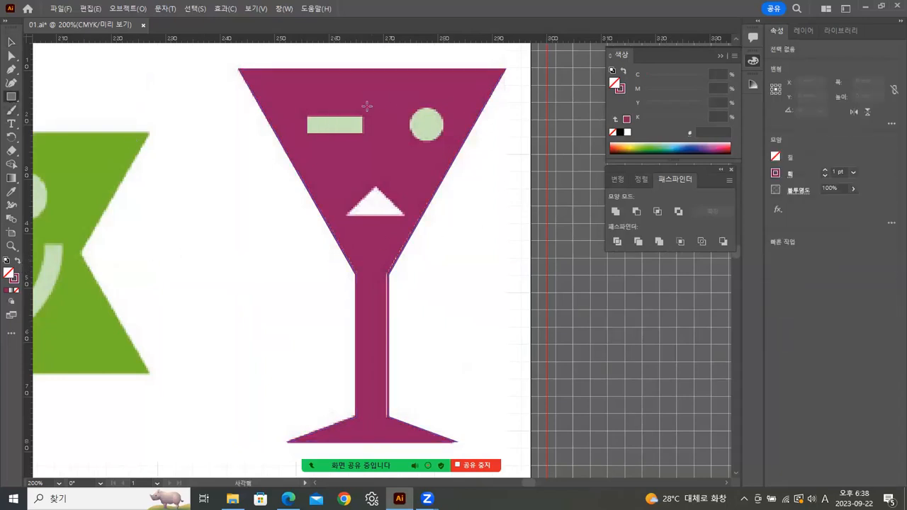
drag(307, 115, 364, 133)
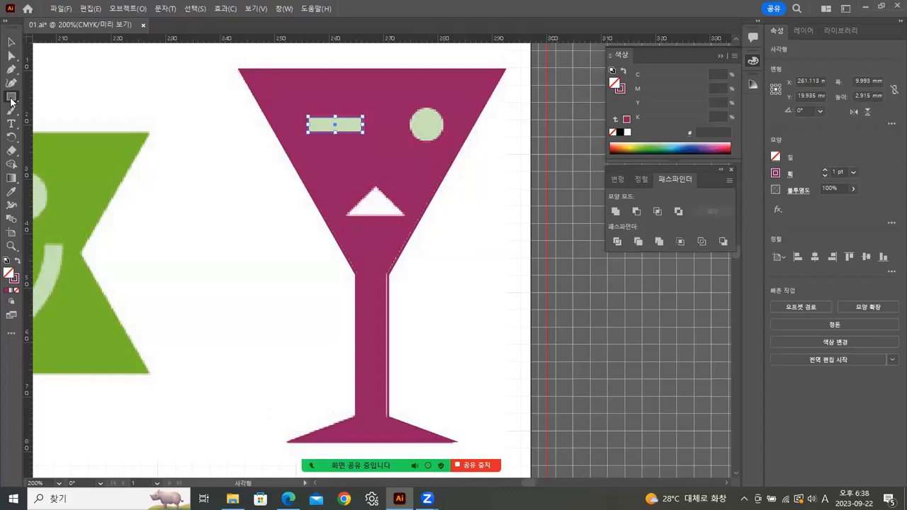
drag(11, 101, 35, 110)
drag(408, 108, 441, 126)
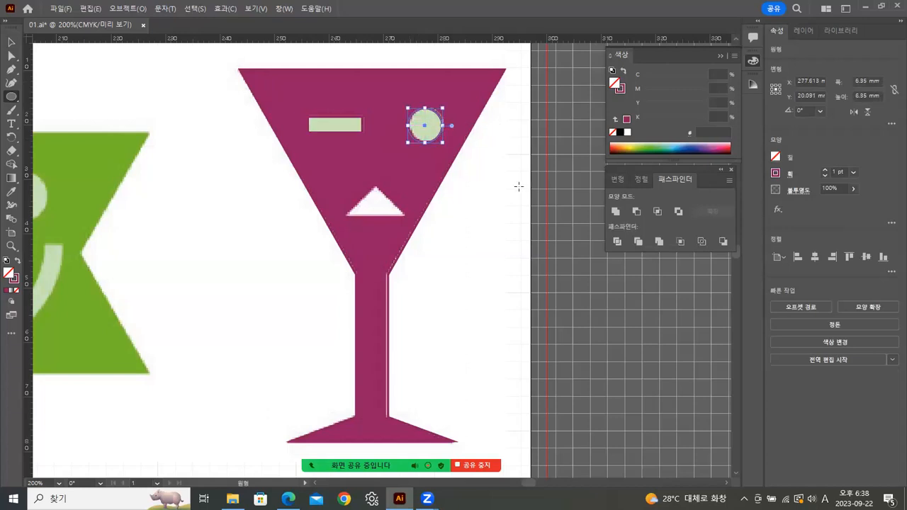
ctrl+click(334, 125)
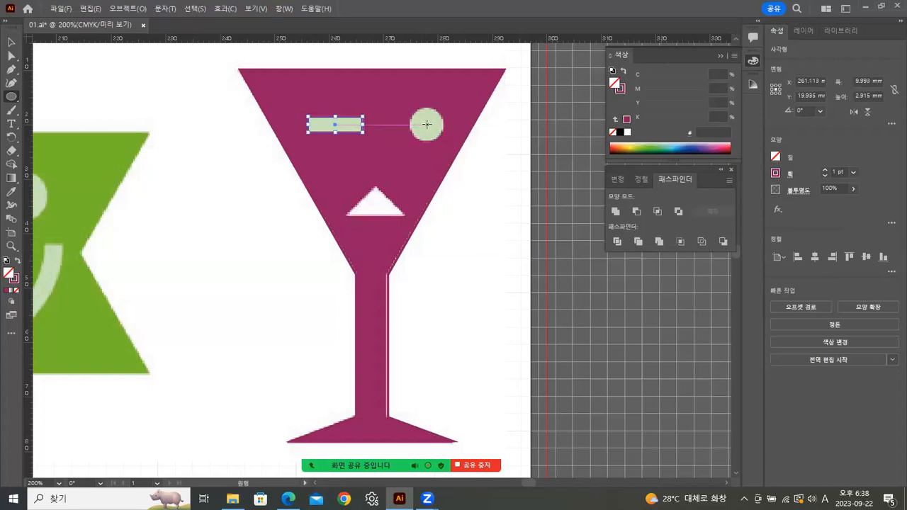
drag(426, 125, 445, 142)
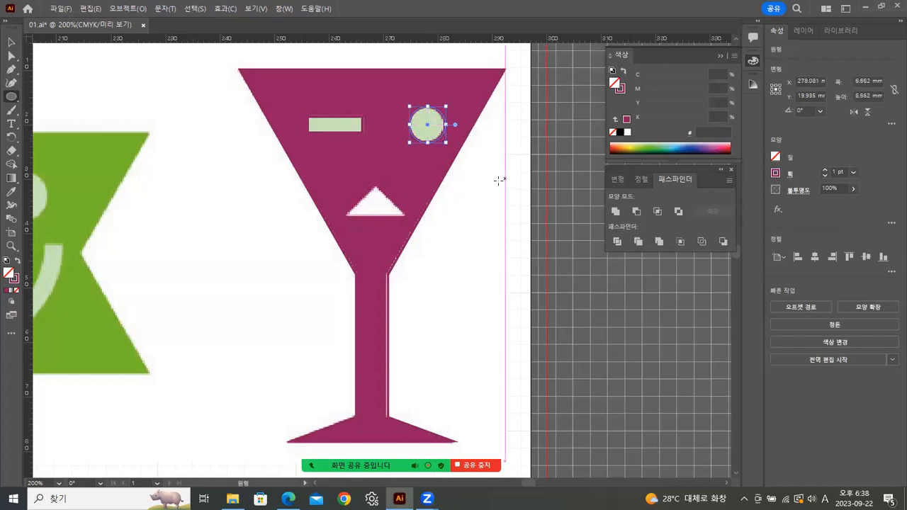
Fill the rectangular and circular eyes with the pale green sampled from the reference artwork using the Eyedropper, with no stroke.
click(12, 43)
click(460, 150)
click(435, 140)
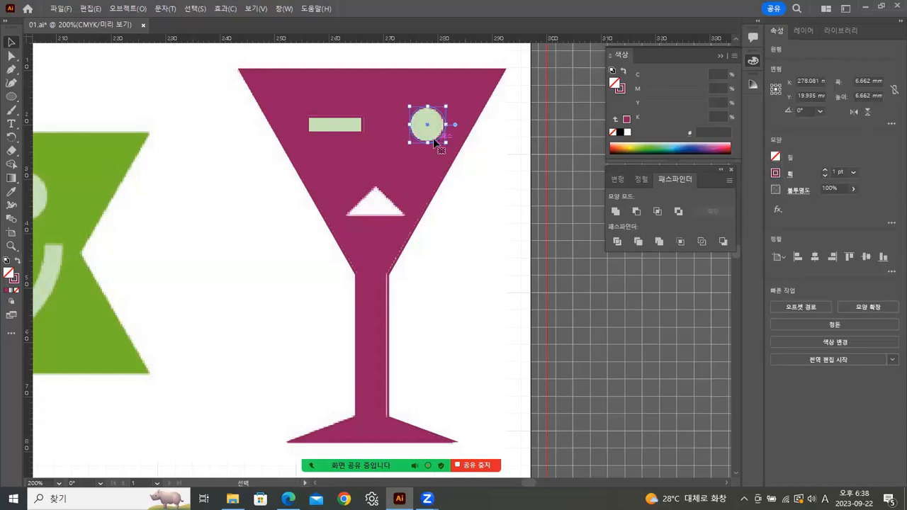
shift+click(359, 129)
click(11, 192)
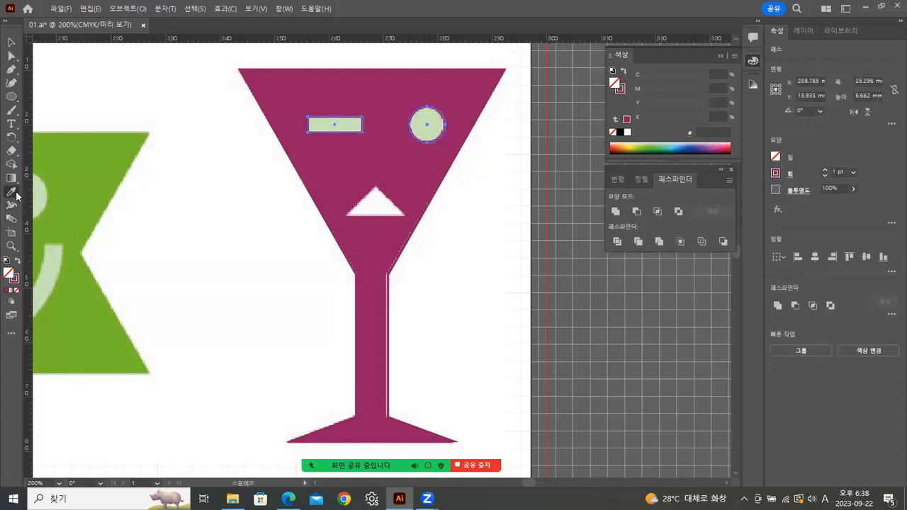
click(354, 120)
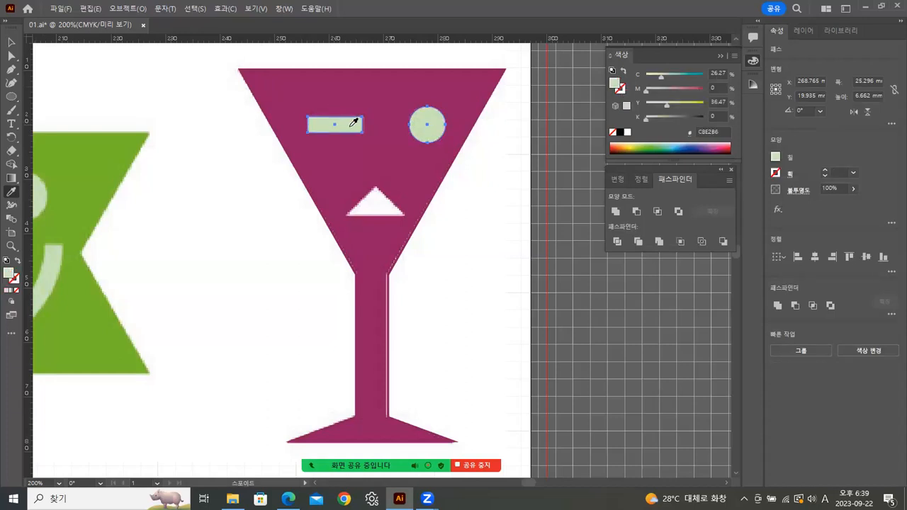
click(11, 42)
click(200, 103)
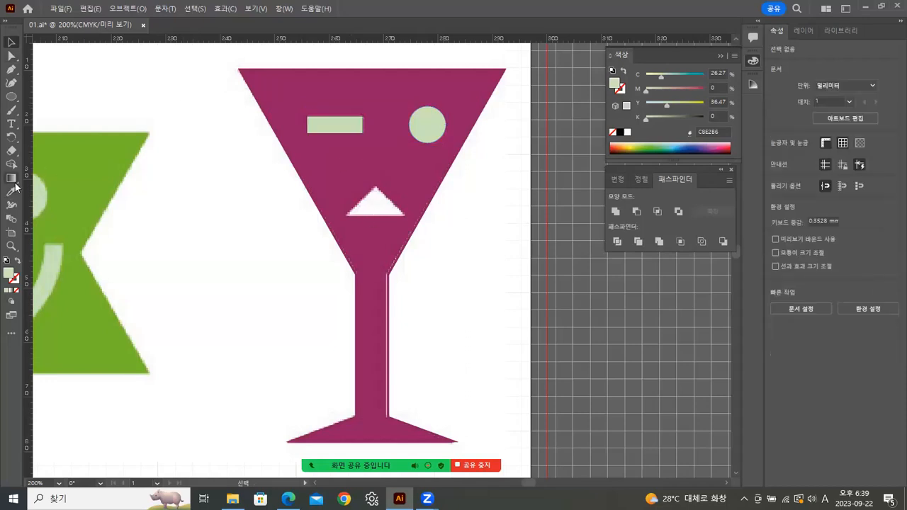
Draw a pale green triangle about 10.5 by 9.1 mm with the Polygon tool, just above the reference mouth.
drag(11, 100, 38, 129)
click(40, 124)
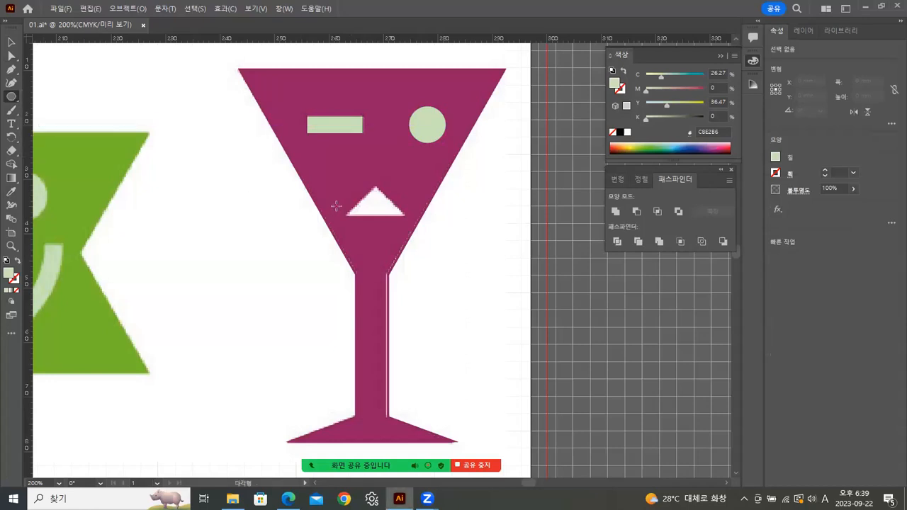
drag(349, 184, 386, 204)
key(ctrl+z)
mouse_move(354, 178)
mouse_down()
mouse_move(385, 205)
mouse_move(384, 176)
mouse_move(370, 197)
mouse_move(378, 194)
mouse_up()
key(ctrl+z)
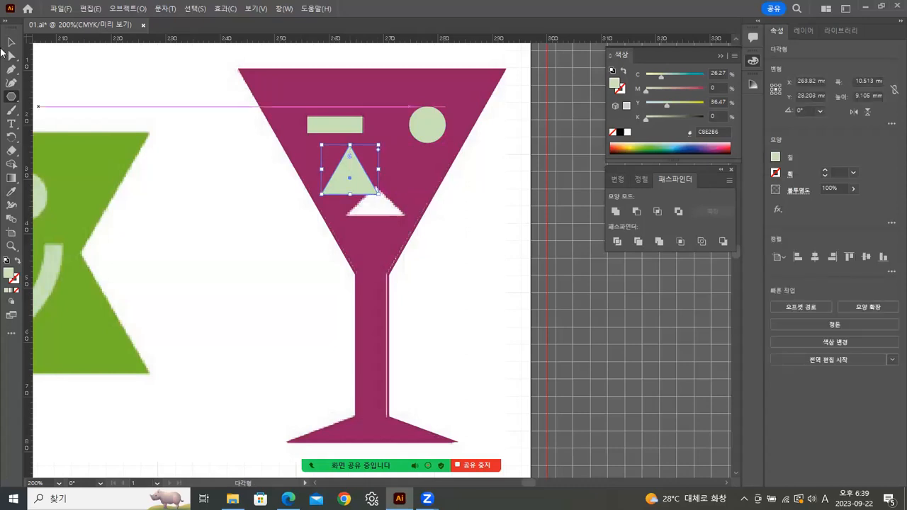
Fit the triangle over the reference mouth as a 1 pt outline, flattening its height to about 5.5 mm.
click(11, 42)
drag(360, 176, 384, 198)
key(Down)
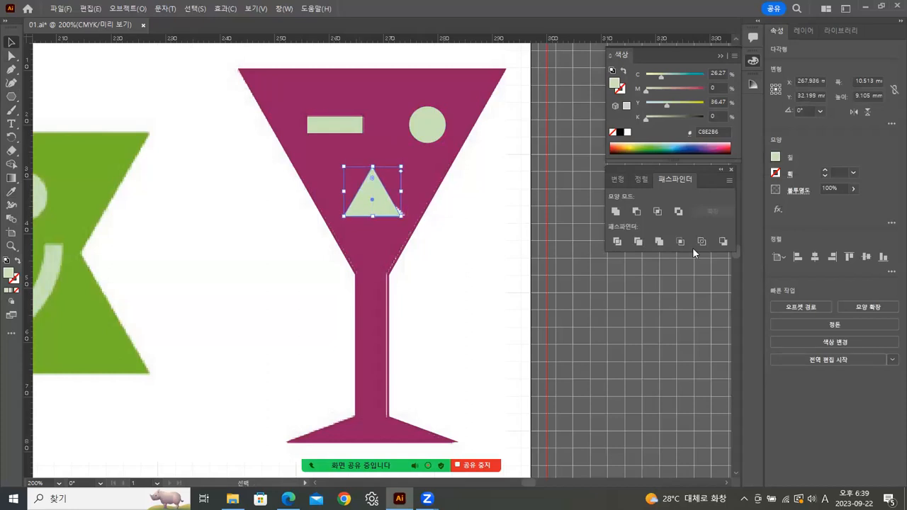
key(Right)
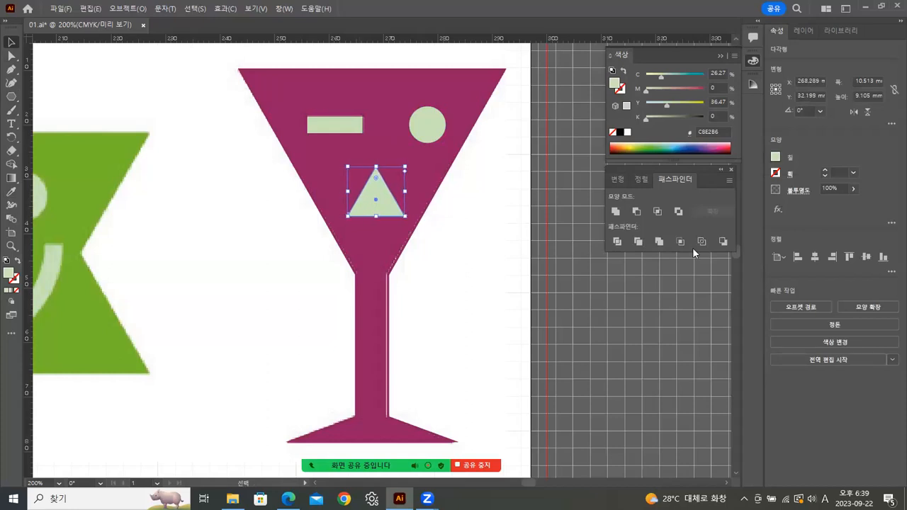
key(Left)
click(16, 261)
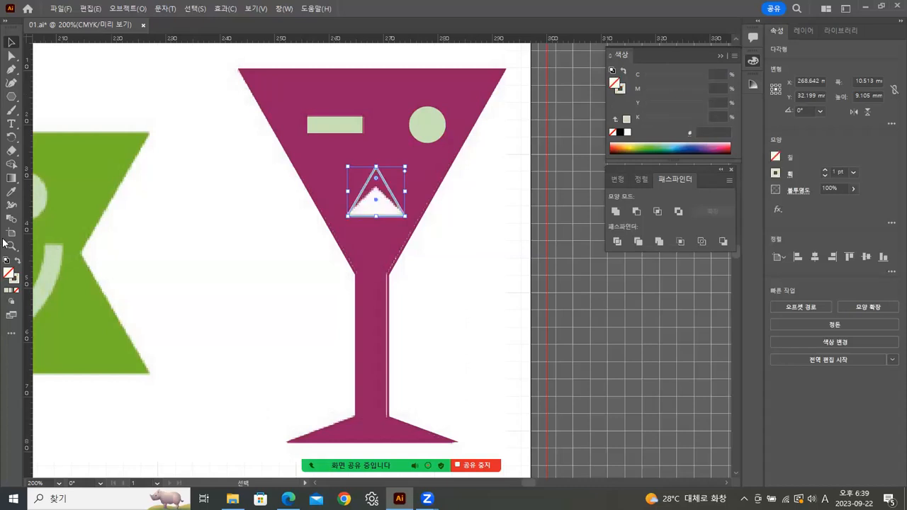
drag(376, 167, 374, 188)
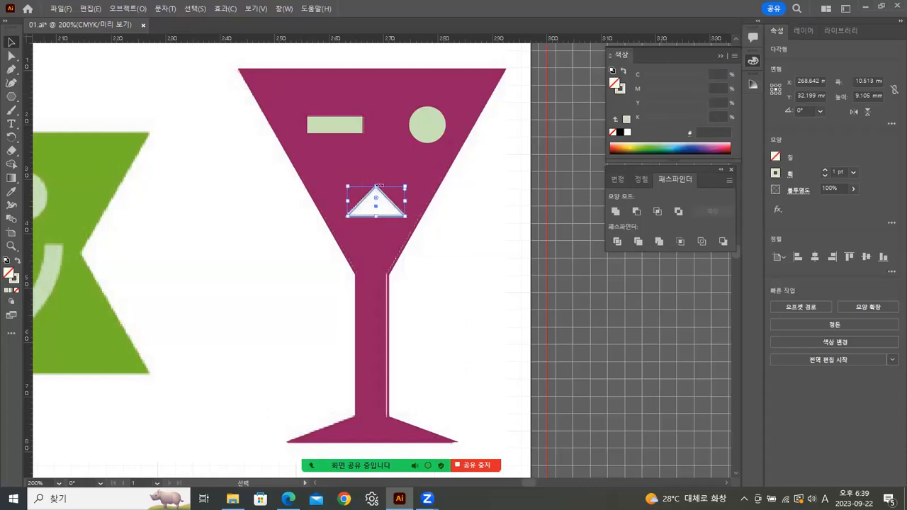
Fill the triangular mouth with the white sampled from the reference artwork using the Eyedropper, with no stroke.
click(12, 192)
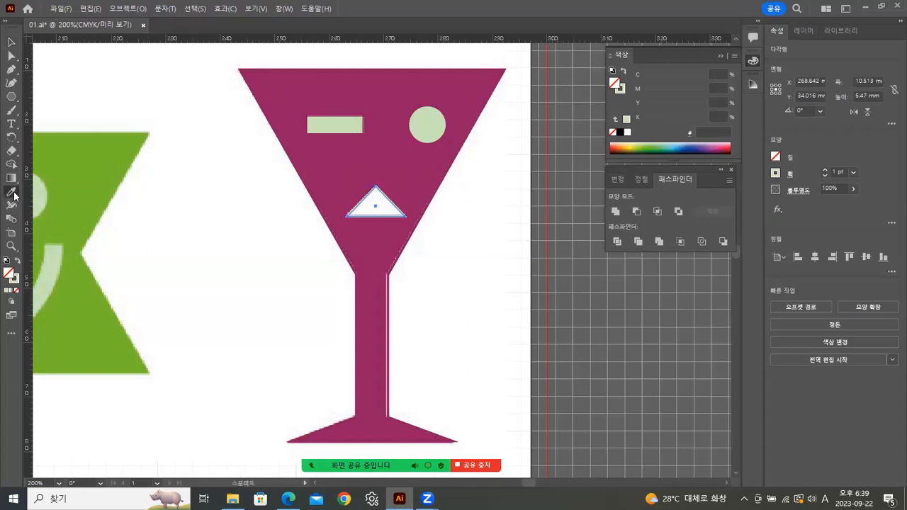
click(391, 205)
key(v)
click(12, 43)
Swap the glass's stroke and fill so that it is solid magenta without an outline.
click(449, 192)
click(451, 163)
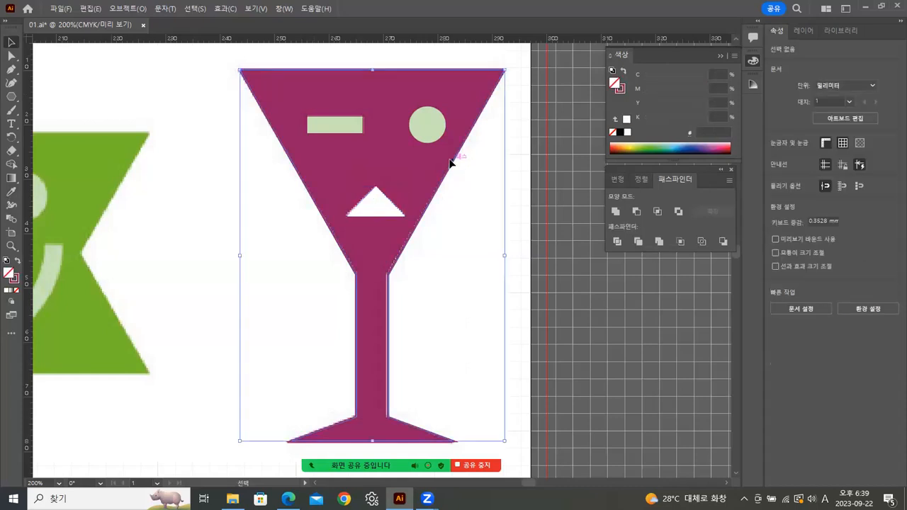
click(17, 261)
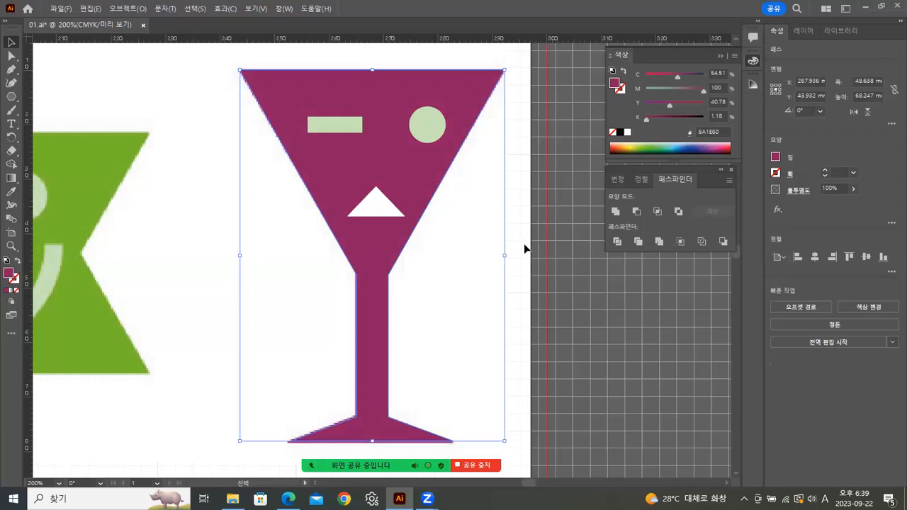
click(524, 248)
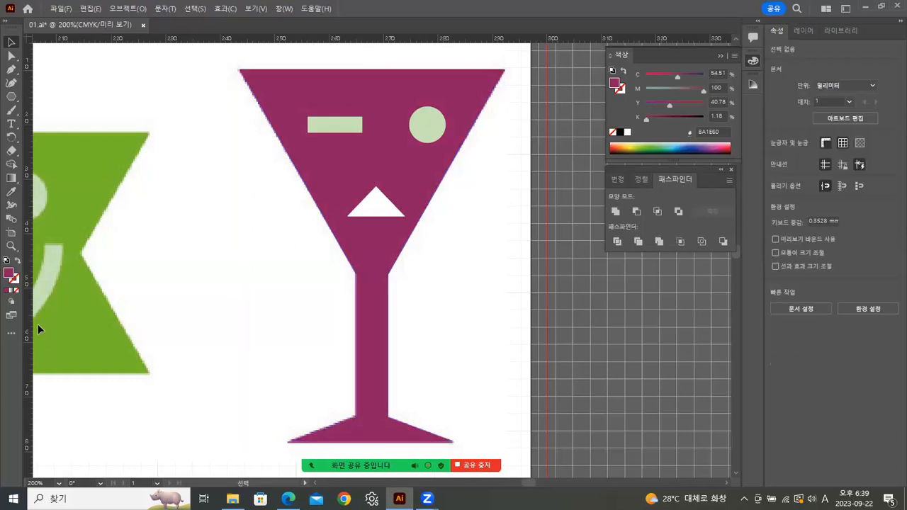
Group the redrawn glass together with its rectangular eye, round eye and triangular mouth.
double_click(11, 247)
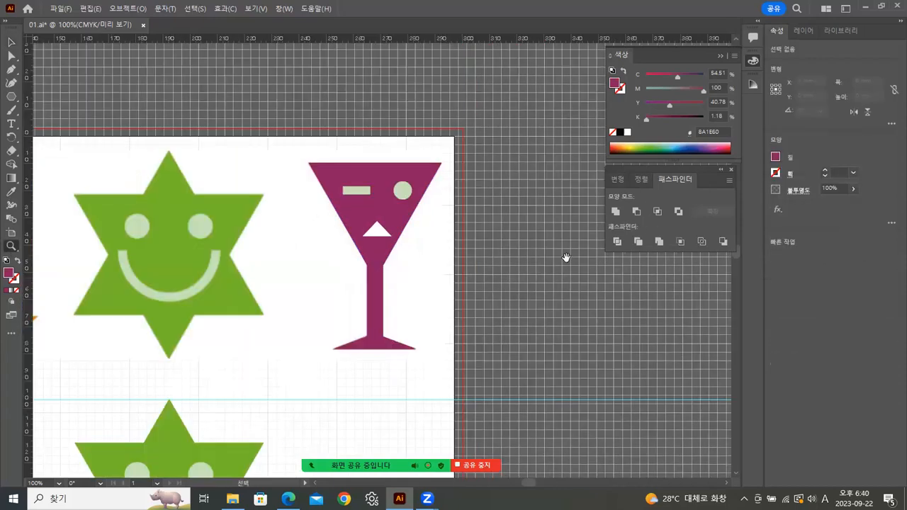
scroll(282, 260, down, 5)
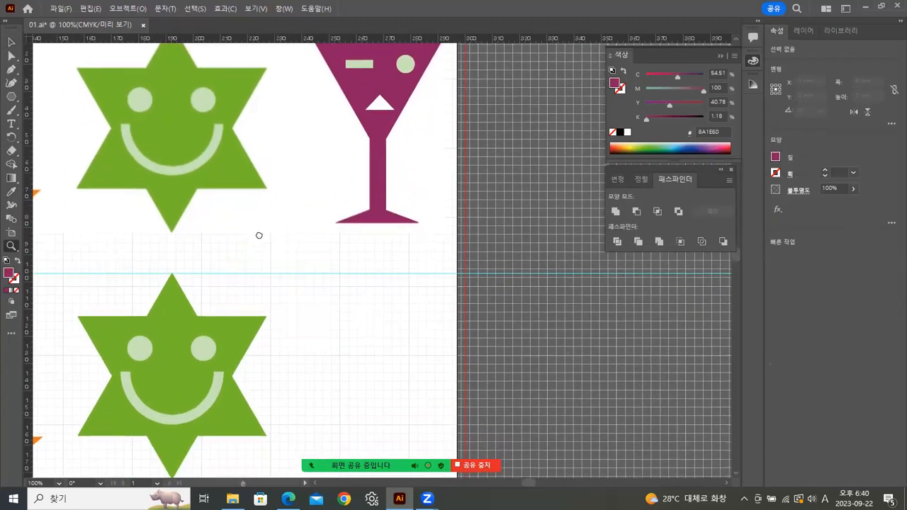
scroll(282, 260, up, 2)
click(11, 42)
drag(282, 100, 399, 295)
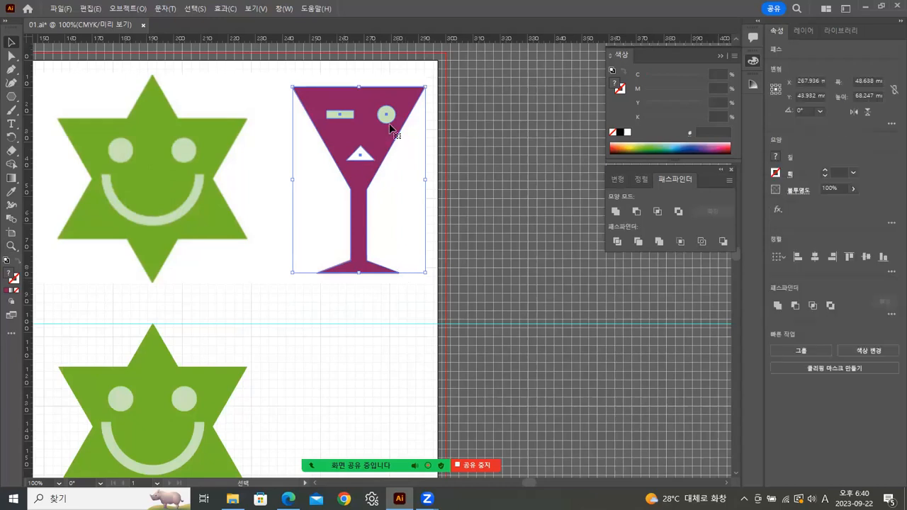
right_click(391, 117)
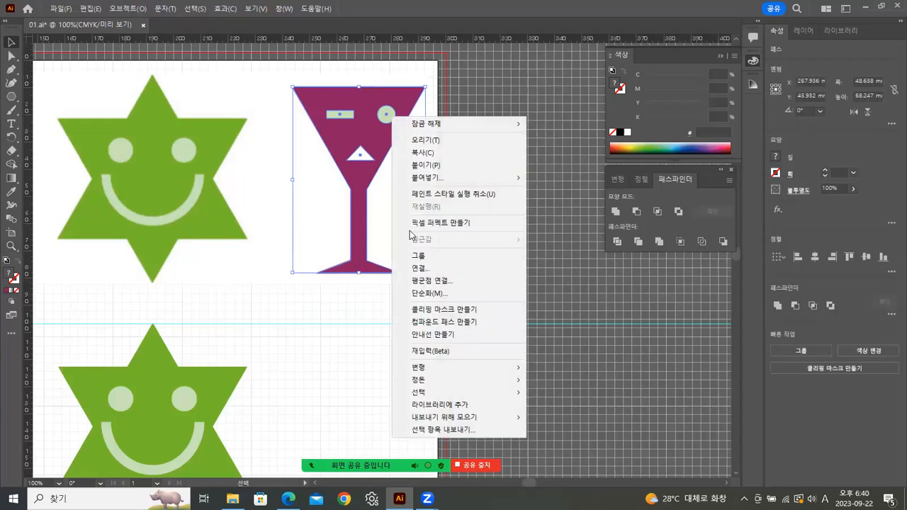
click(412, 256)
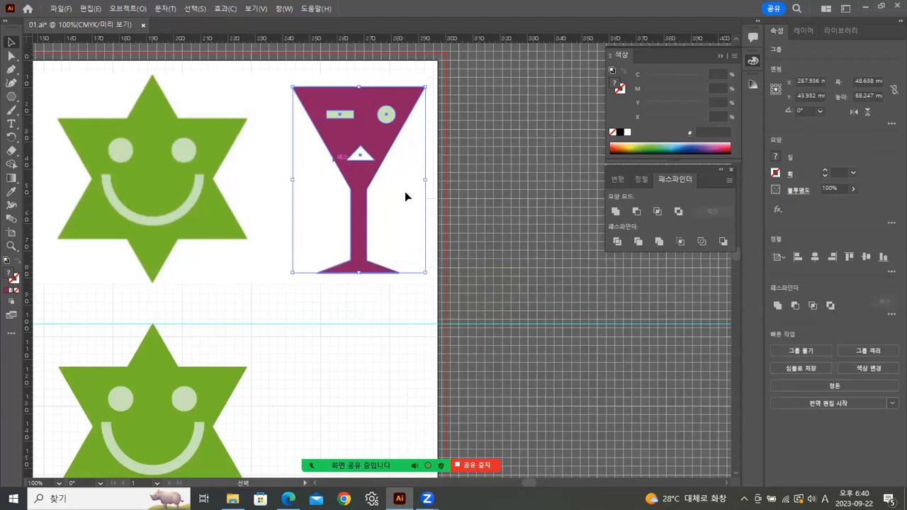
Move the glass group straight down into the lower row, aligning its top edge with the horizontal guide.
drag(512, 165, 503, 128)
drag(352, 106, 364, 328)
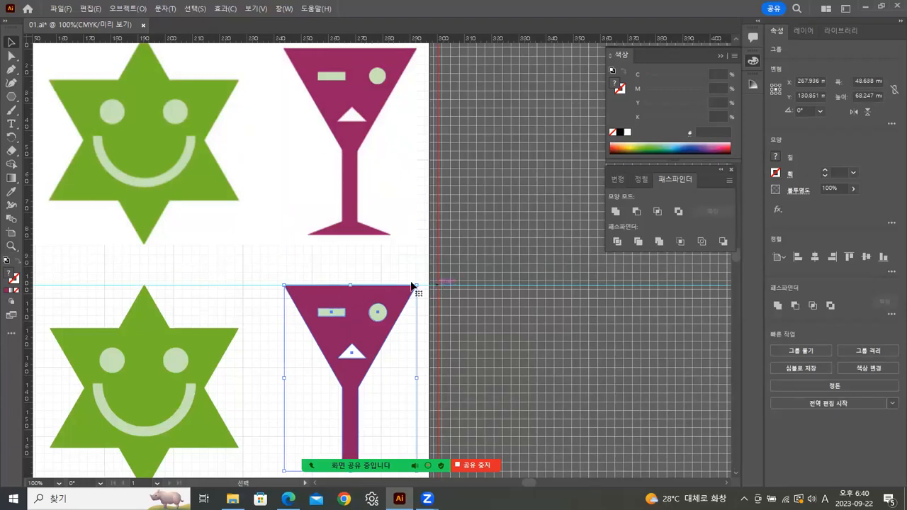
click(12, 246)
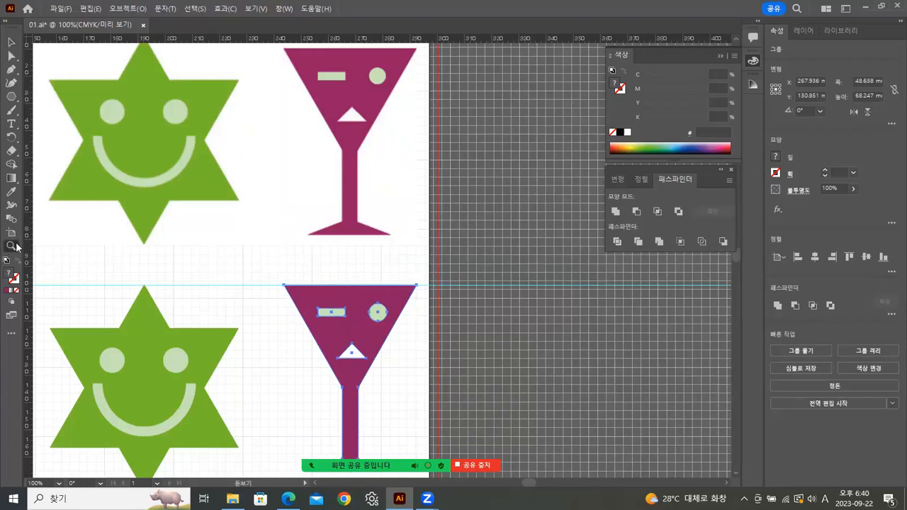
alt+click(292, 261)
alt+click(310, 257)
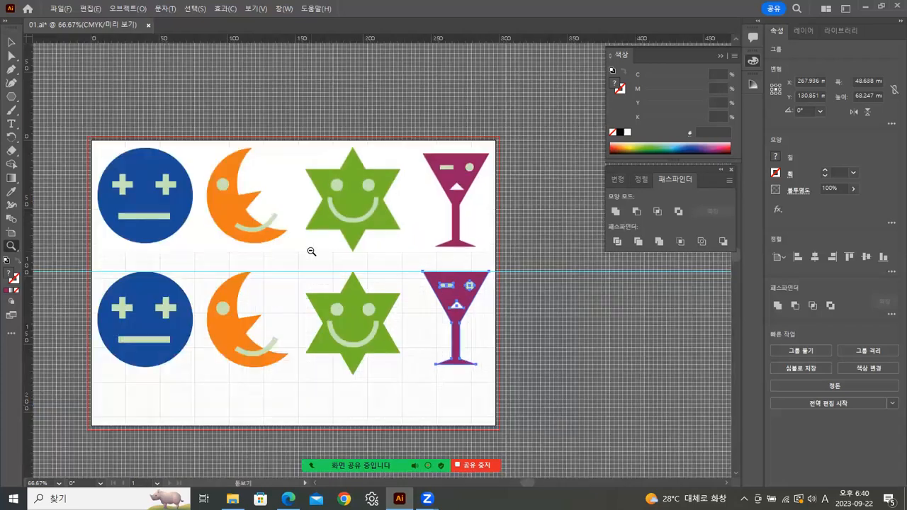
Select the four redrawn figures in the lower row and examine their paths and anchor points up close.
drag(344, 245, 377, 190)
click(12, 42)
click(177, 348)
drag(161, 345, 585, 270)
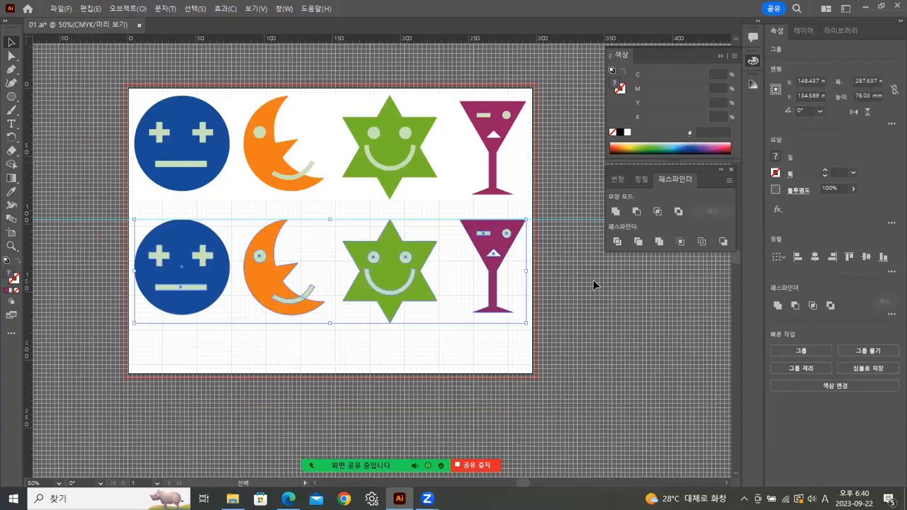
click(12, 246)
click(354, 281)
click(372, 290)
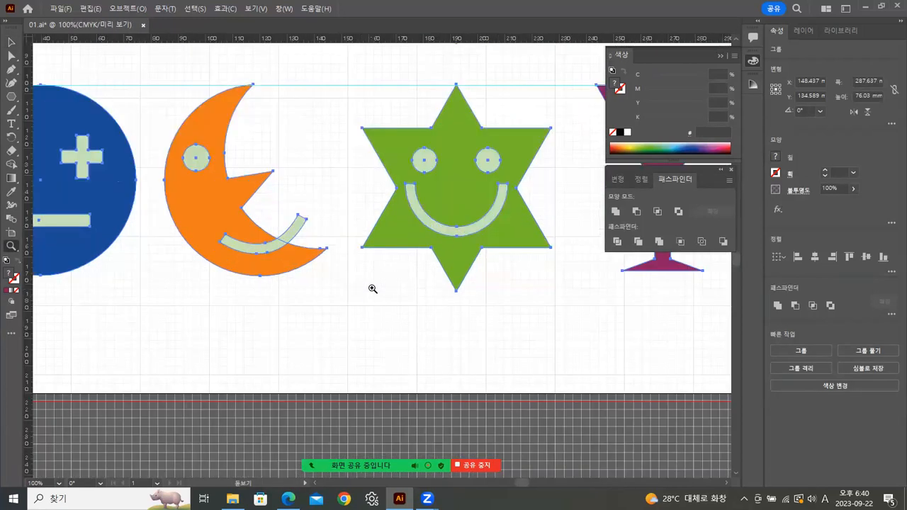
drag(334, 291, 496, 321)
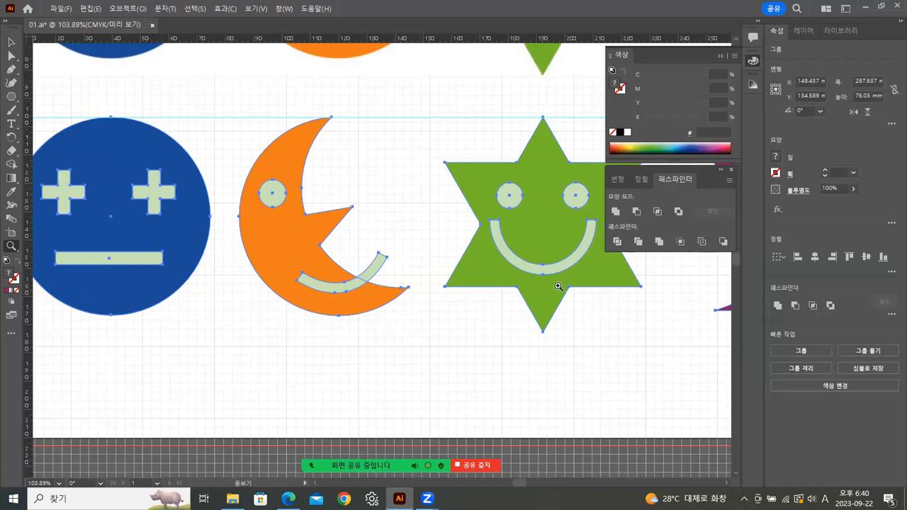
scroll(567, 287, right, 5)
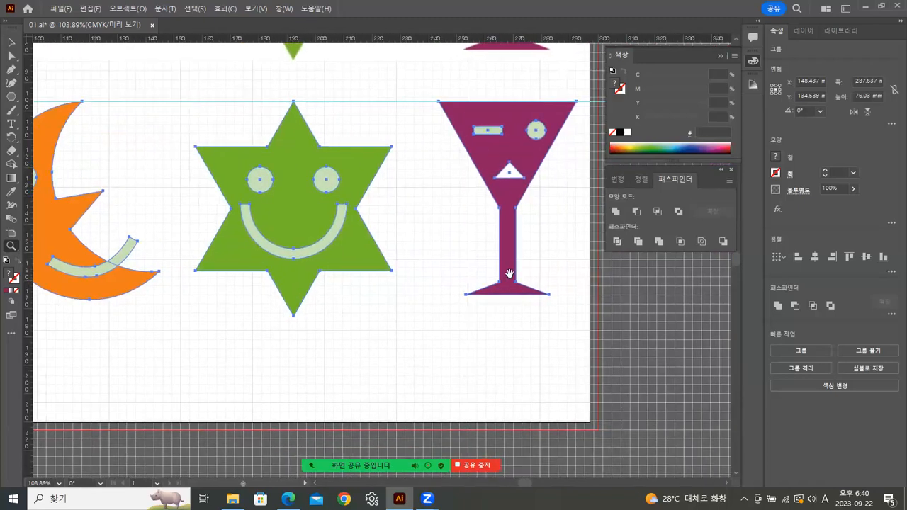
scroll(411, 234, left, 6)
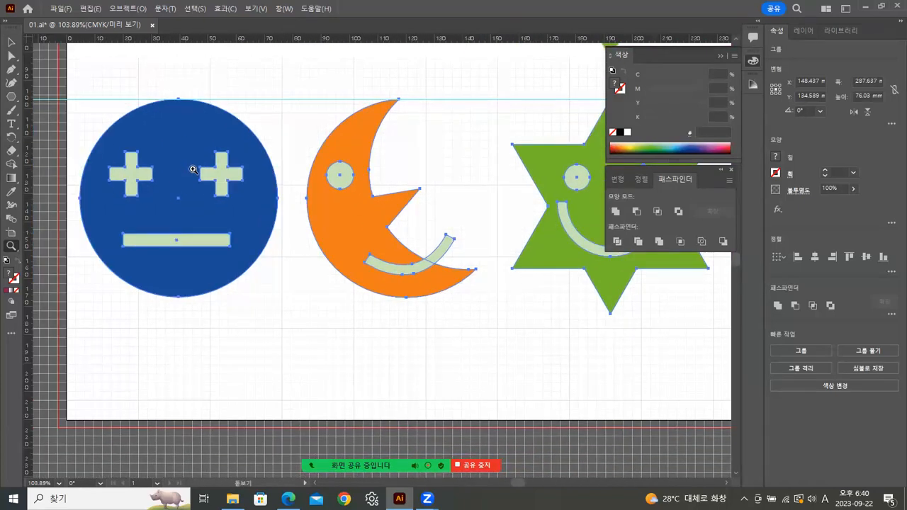
scroll(450, 240, left, 1)
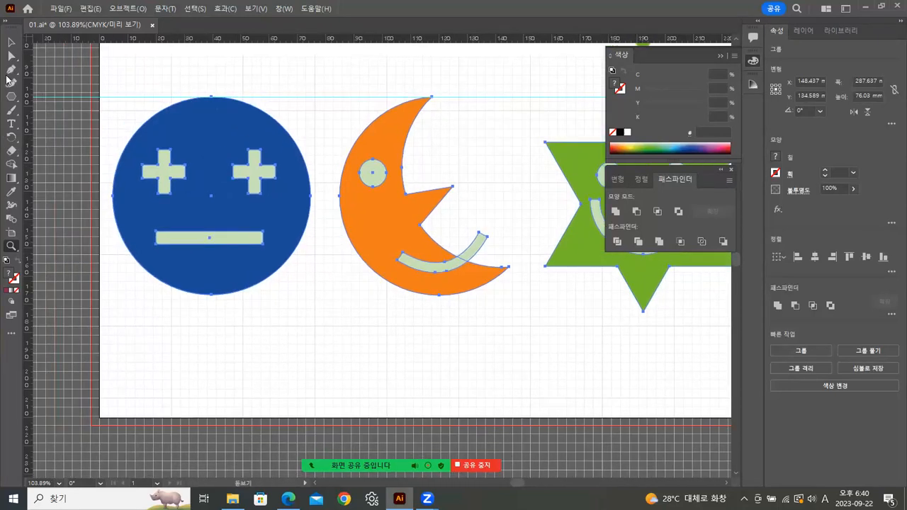
Check the grouping of the redrawn circle, moon, star and glass by selecting each figure in turn.
click(11, 42)
click(319, 284)
click(273, 177)
right_click(275, 201)
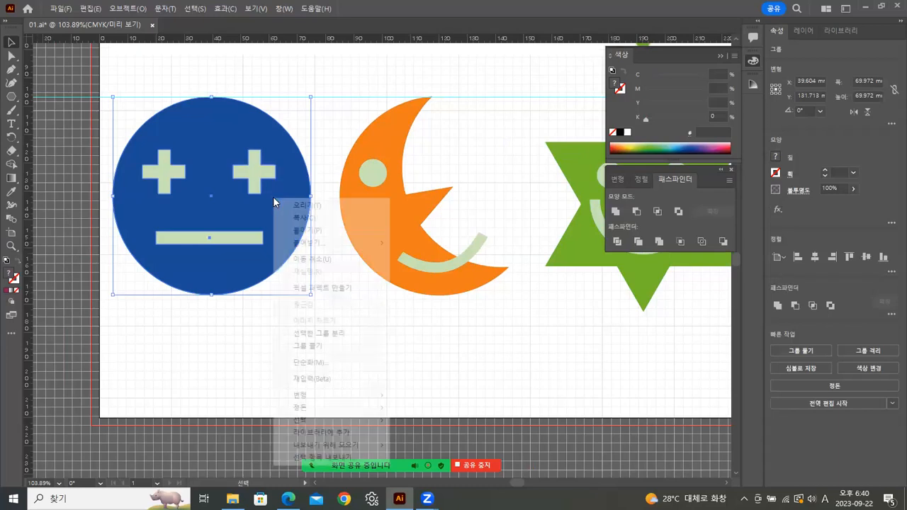
click(219, 374)
click(257, 279)
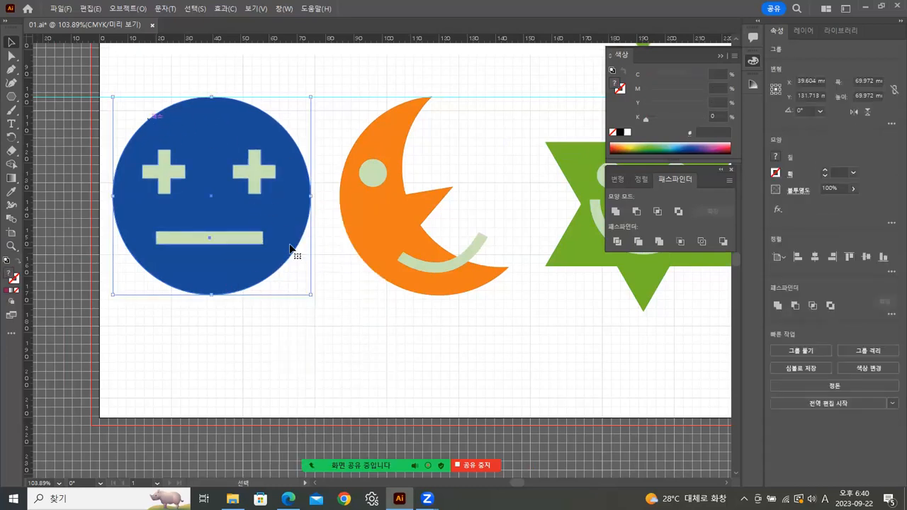
click(418, 339)
click(444, 265)
click(460, 301)
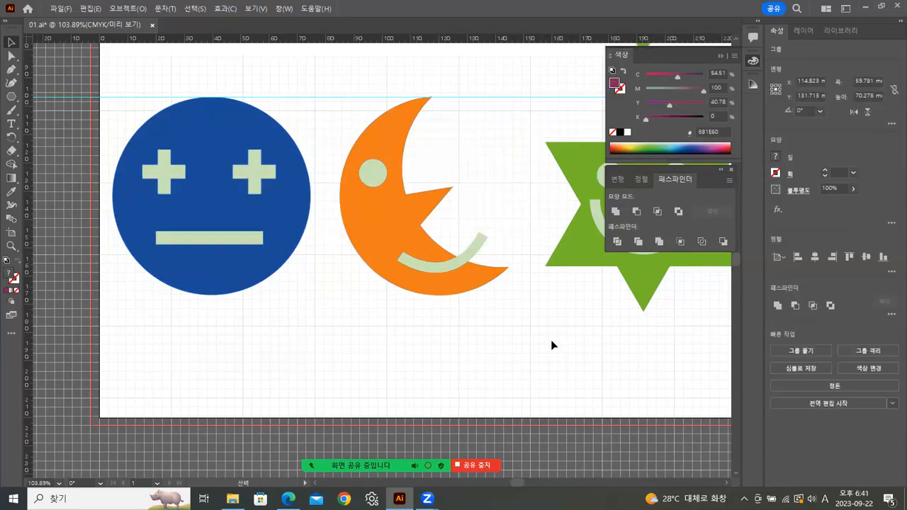
scroll(419, 330, right, 5)
click(435, 239)
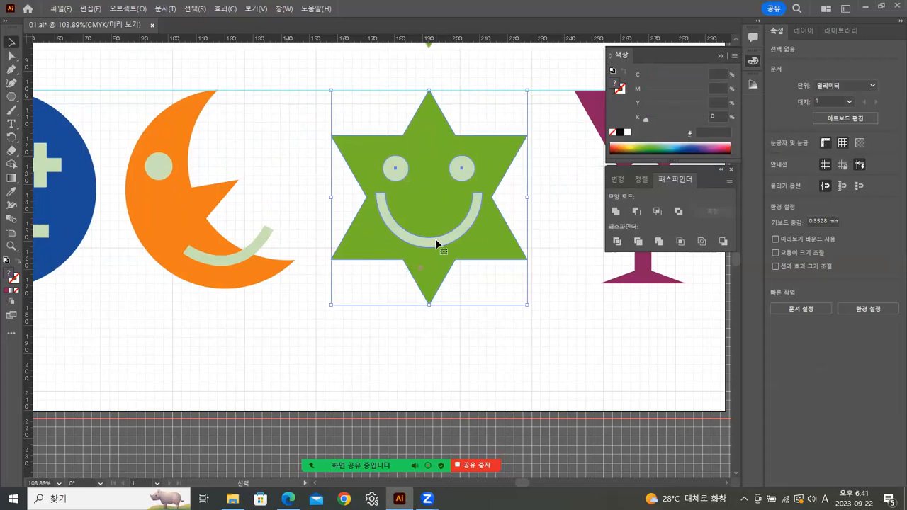
click(558, 365)
drag(626, 350, 439, 345)
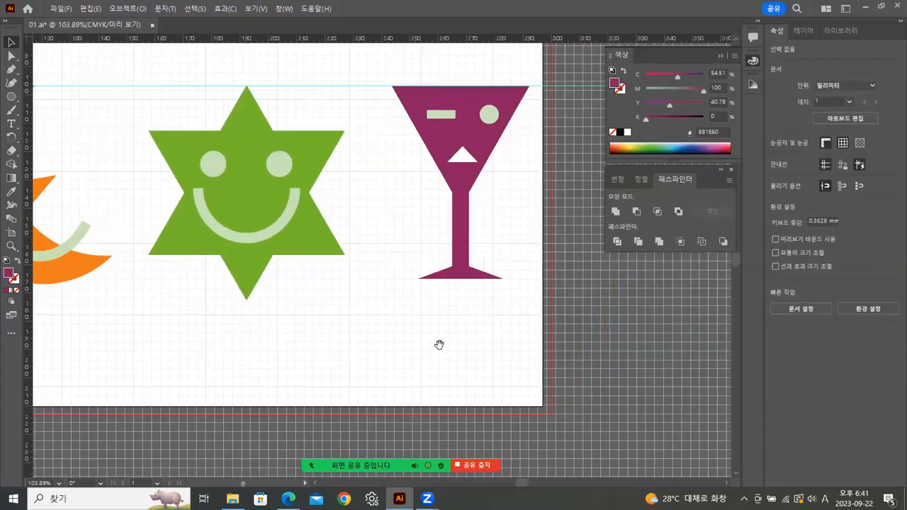
click(463, 174)
click(287, 331)
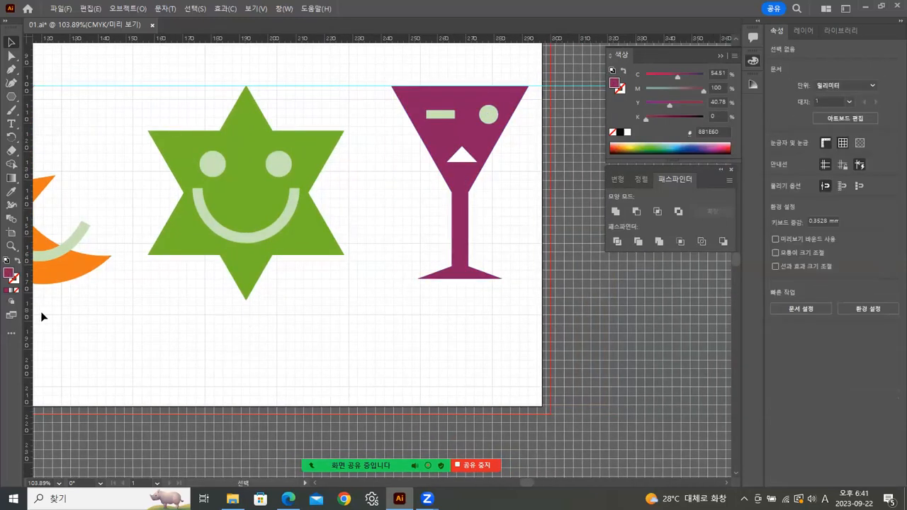
Compare the redrawn figures in the lower row with the reference figures above them.
double_click(11, 246)
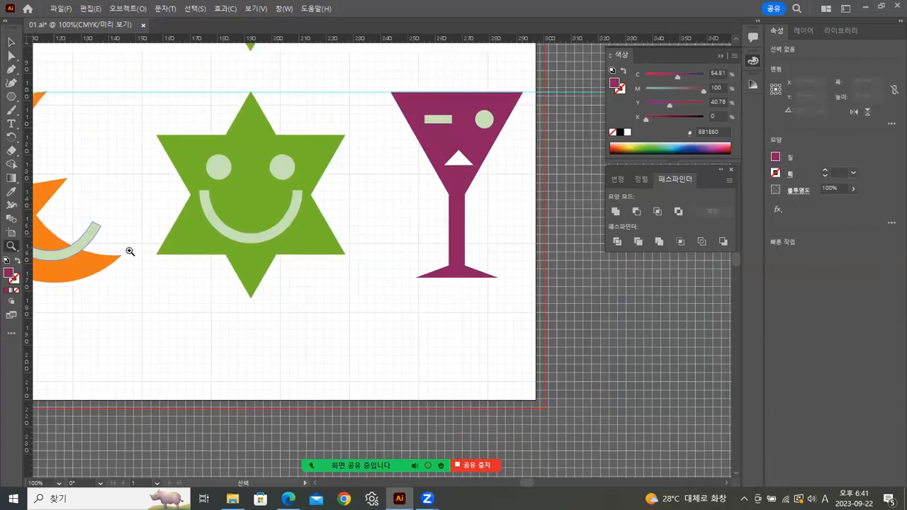
alt+click(419, 234)
alt+click(419, 239)
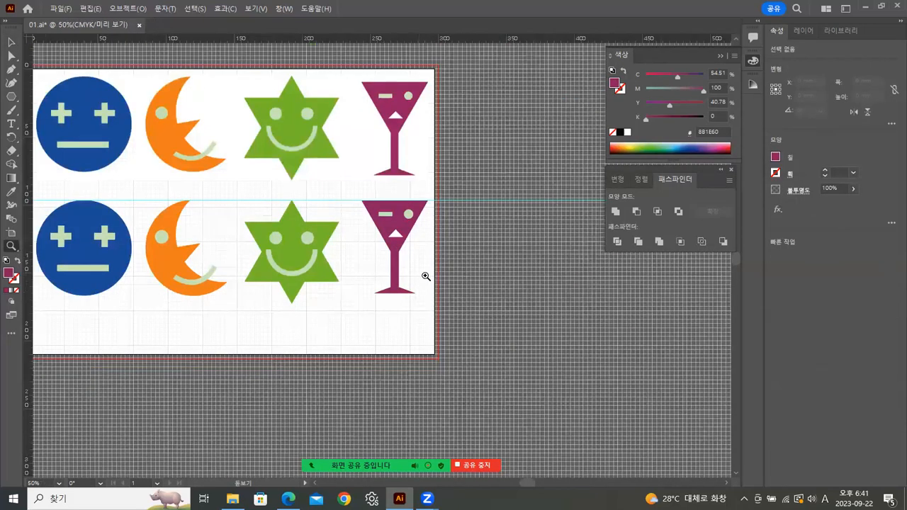
drag(219, 271, 260, 283)
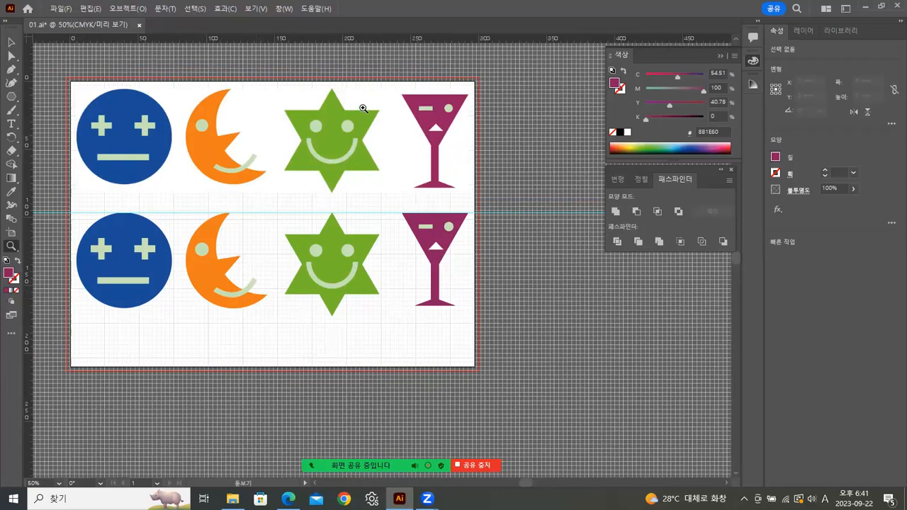
click(418, 102)
click(359, 278)
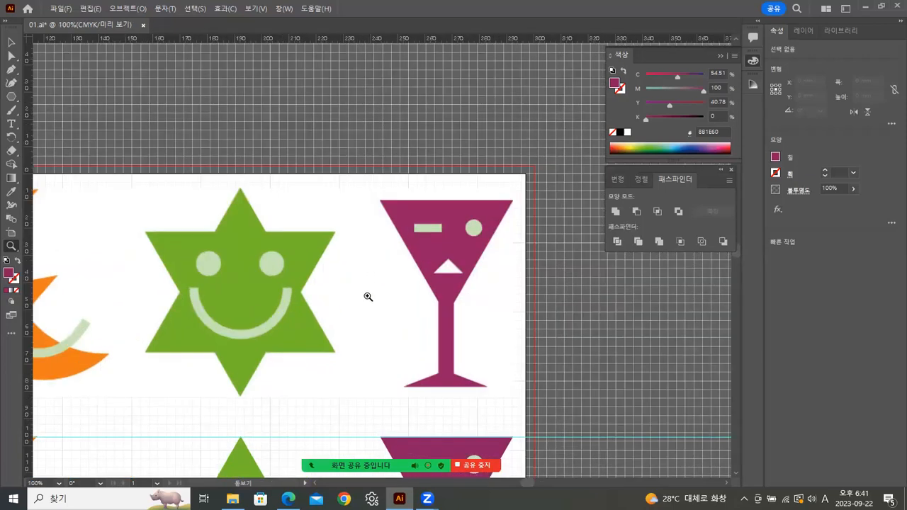
drag(369, 295, 368, 165)
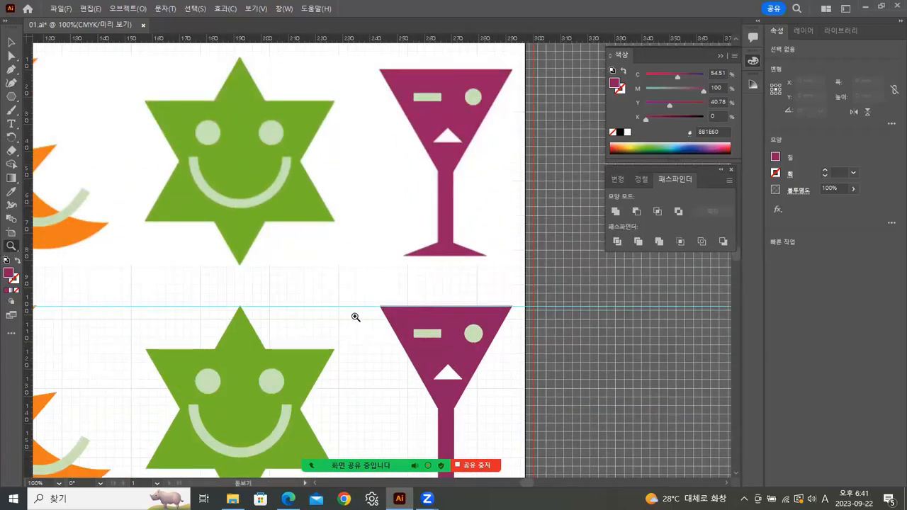
Select the redrawn figures in the lower row and move them up onto the reference figures for an overlay comparison.
alt+click(385, 312)
alt+click(384, 310)
drag(416, 289, 496, 319)
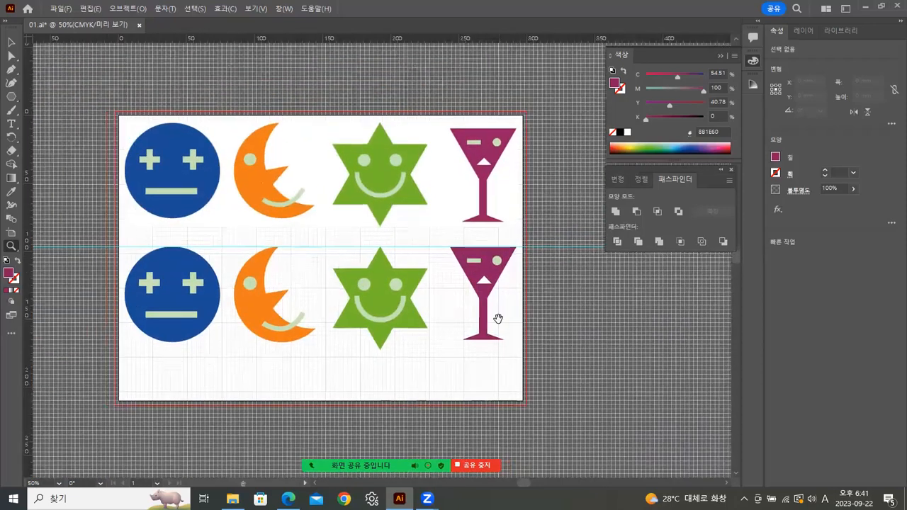
key(v)
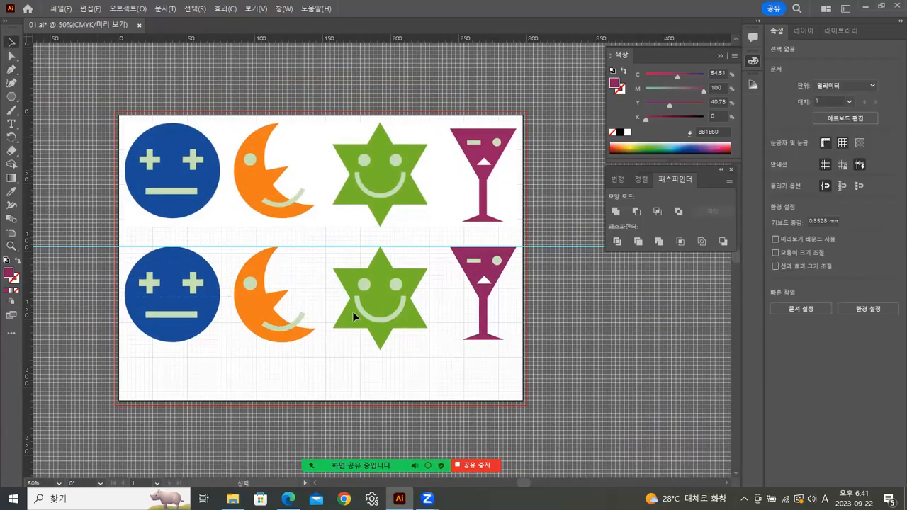
drag(559, 375, 361, 192)
click(448, 282)
drag(495, 213, 496, 205)
key(ctrl+z)
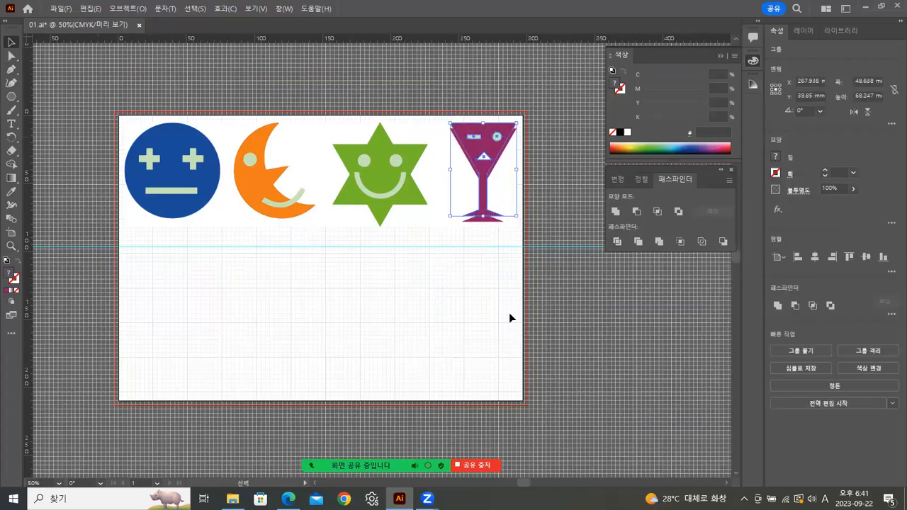
Nudge the redrawn glass group down until it coincides with the reference glass beneath it.
key(Down)
key(Down)
key(Down)
key(Down)
key(Down)
key(Down)
key(Down)
key(Down)
key(Down)
key(Down)
key(Down)
key(Down)
key(Down)
key(Down)
key(Down)
key(Down)
key(Down)
key(Down)
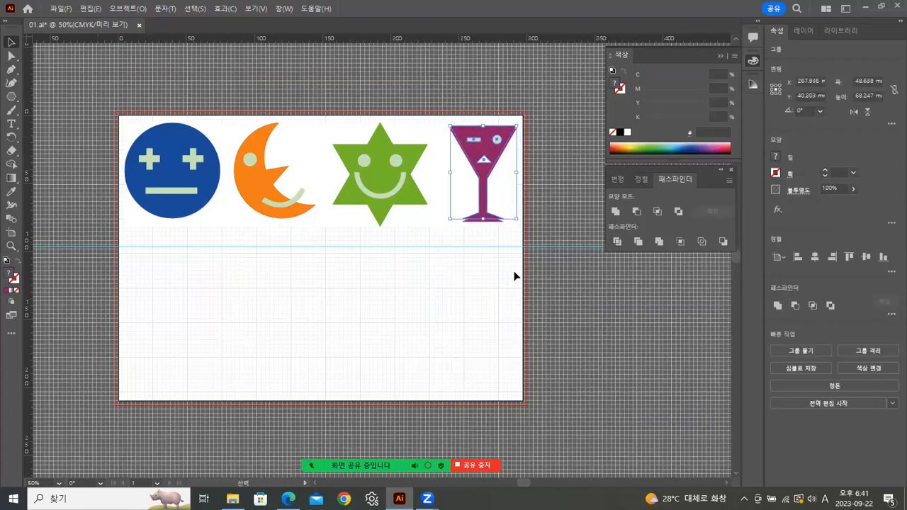
key(Down)
key(Down)
key(Down)
key(Down)
key(Down)
key(Down)
key(Down)
key(Down)
key(Down)
key(Down)
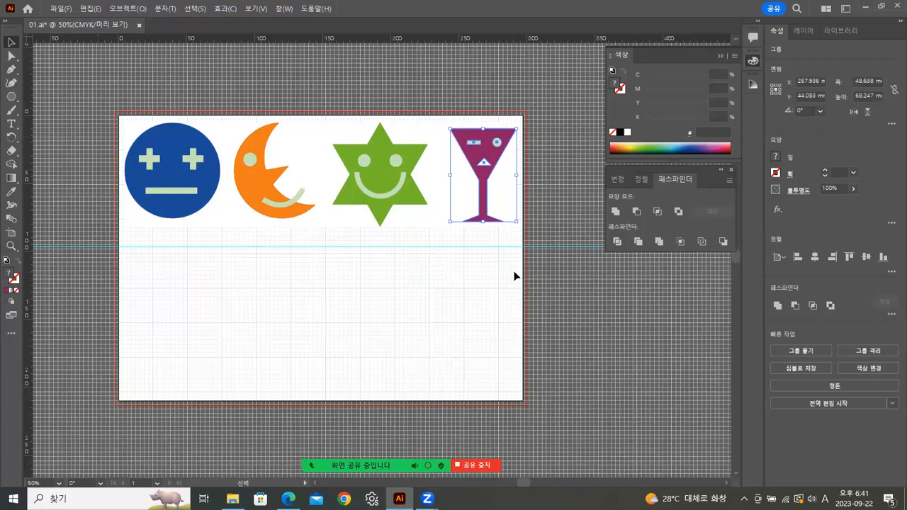
click(396, 354)
Move all four redrawn figures, together with the horizontal guide, straight down below the reference figures.
drag(76, 127, 517, 253)
drag(379, 173, 401, 330)
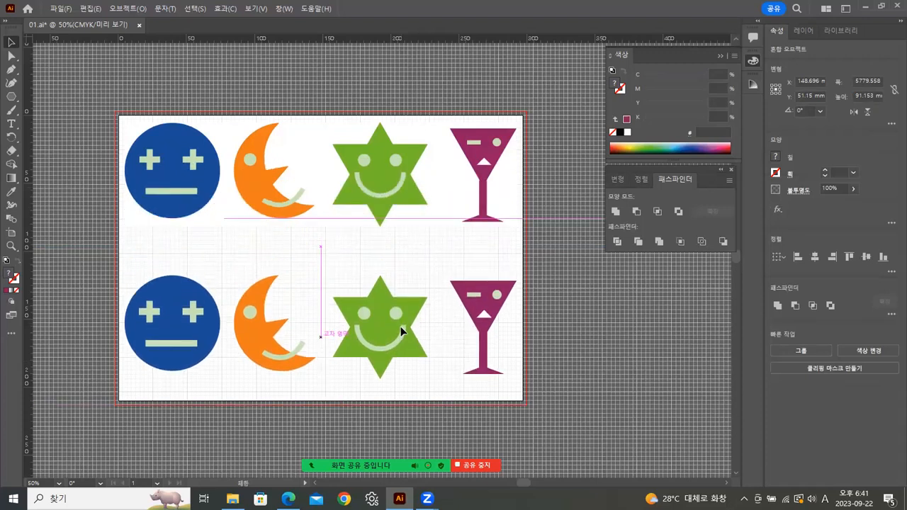
click(611, 299)
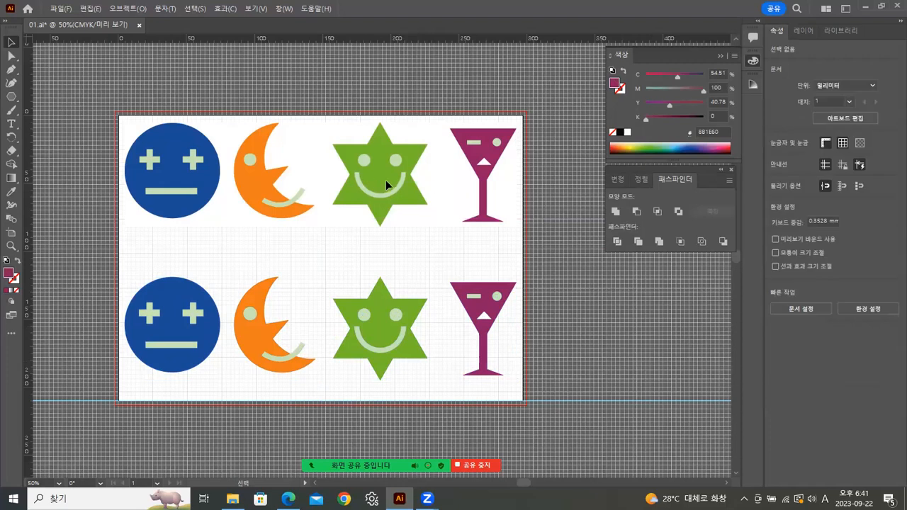
Unlock all objects and nudge the reference image straight down by about 10.6 mm.
click(127, 9)
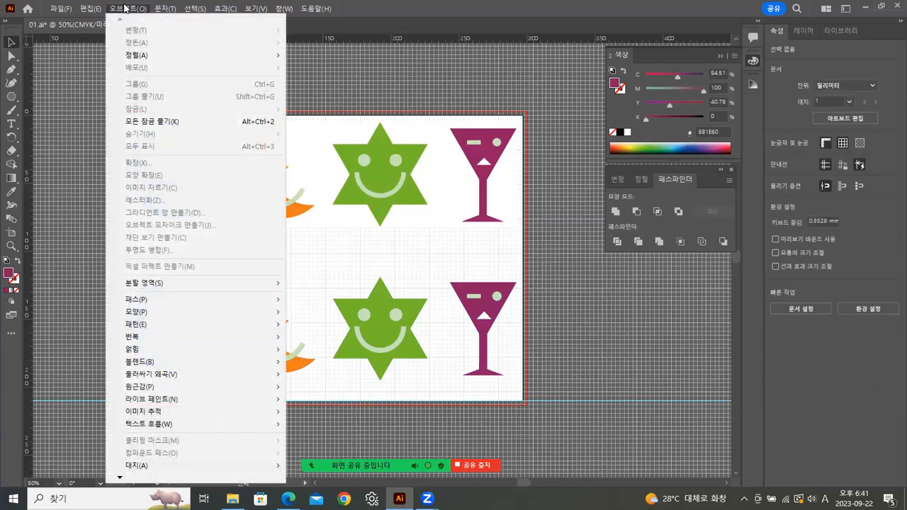
click(163, 121)
click(551, 183)
click(376, 188)
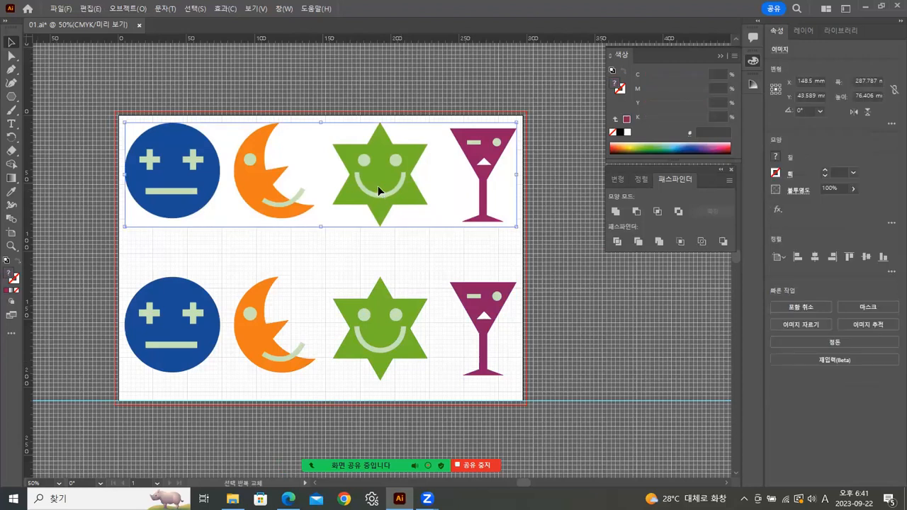
key(shift+Down)
key(shift+Down)
key(shift+Down)
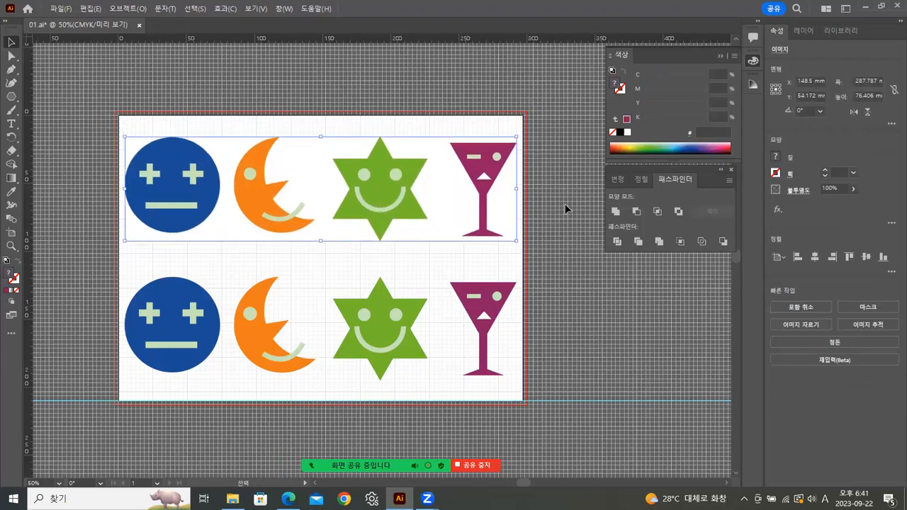
click(569, 208)
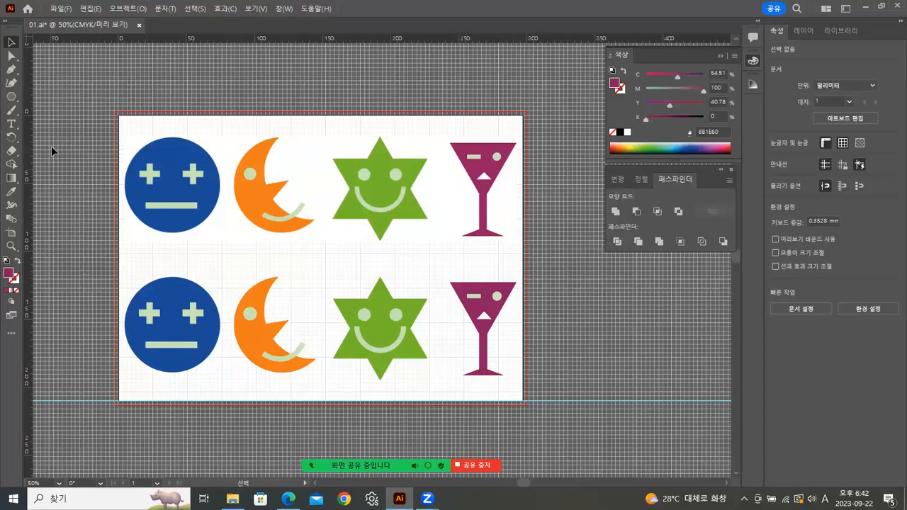
Select everything on the artboard and nudge it slightly down and to the right.
key(ctrl+a)
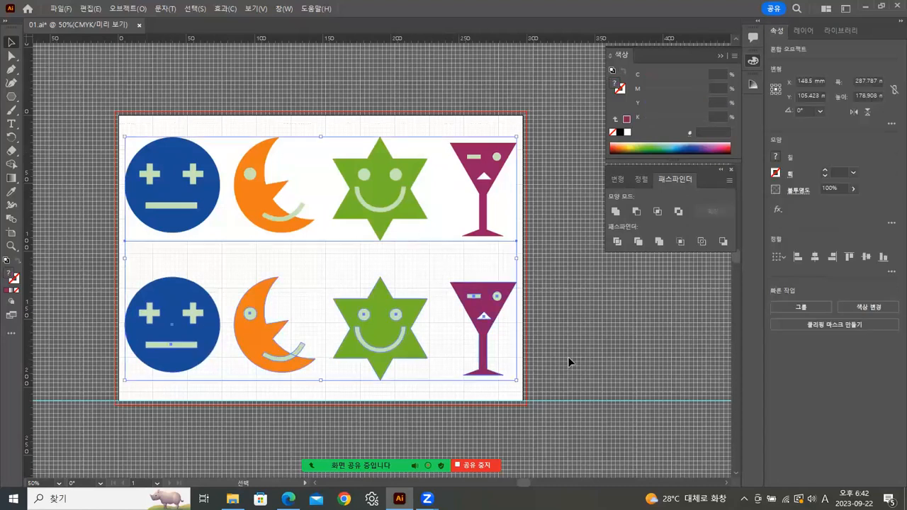
key(Down)
key(Right)
click(557, 360)
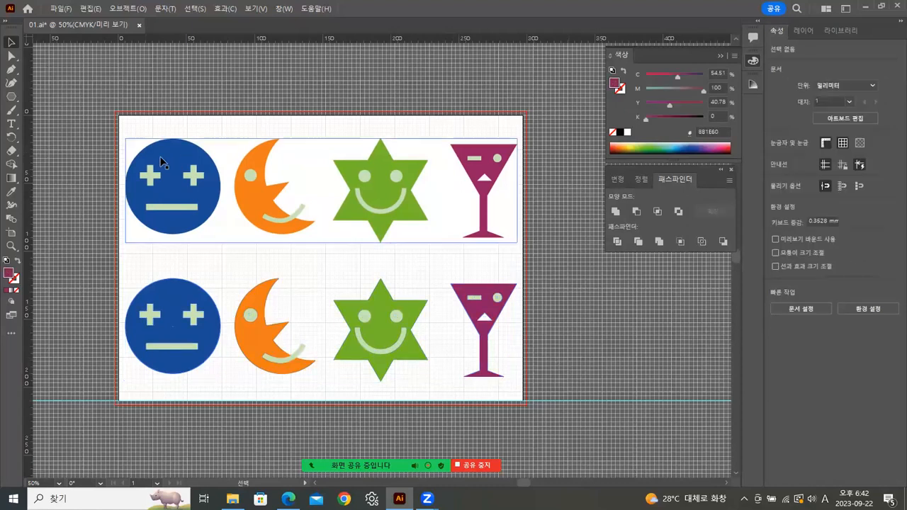
Save the changes to 01.ai.
click(67, 11)
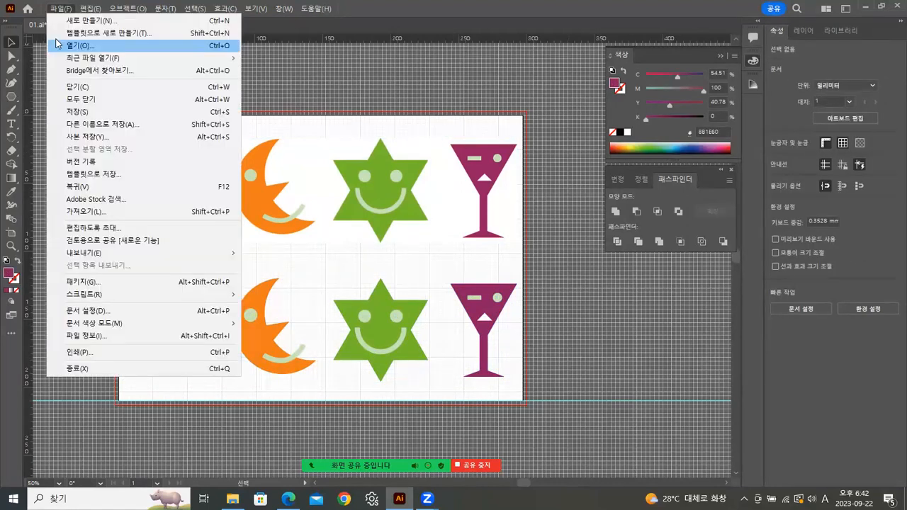
click(88, 115)
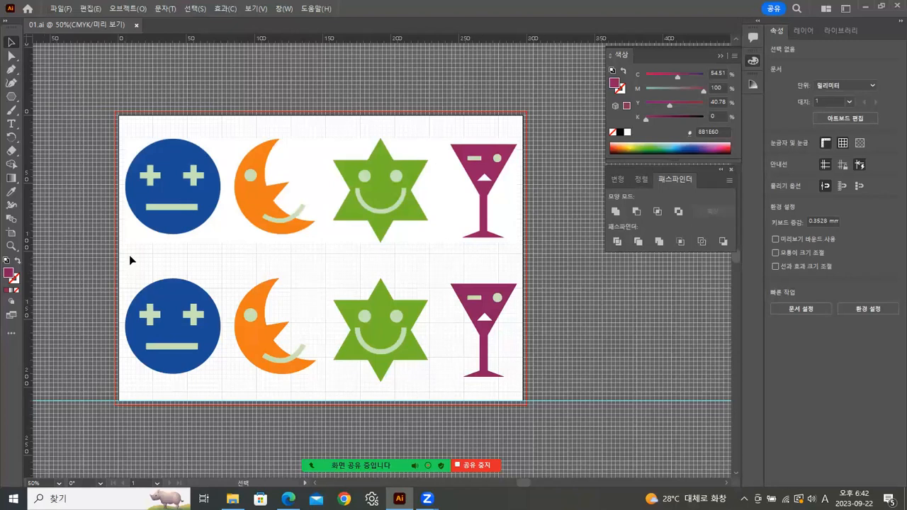
click(55, 8)
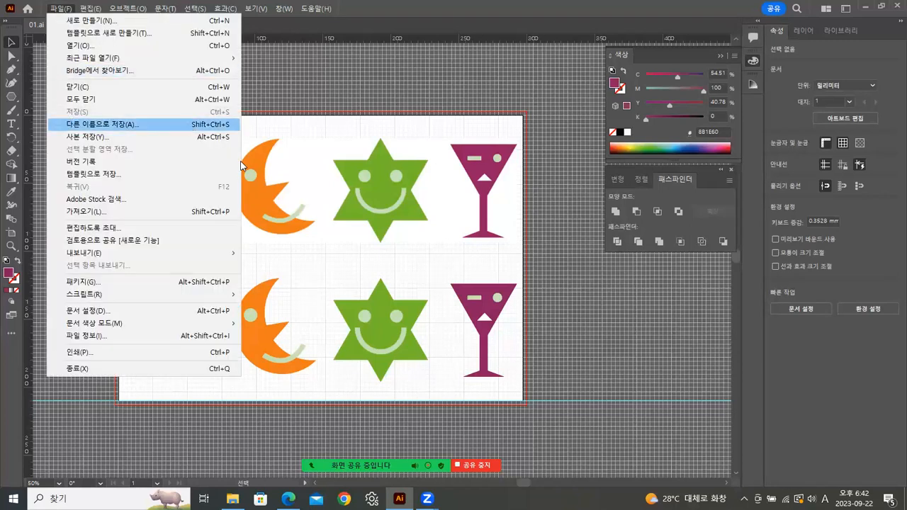
click(616, 287)
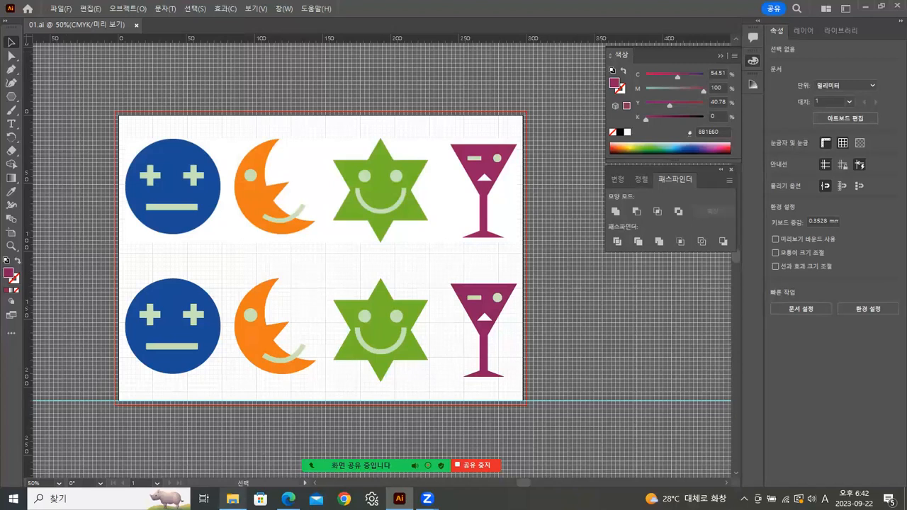
Switch to File Explorer and open 오륜기.jpg from the 일러스트01 subfolder of the desktop's Adobe Illustrator folder.
click(232, 498)
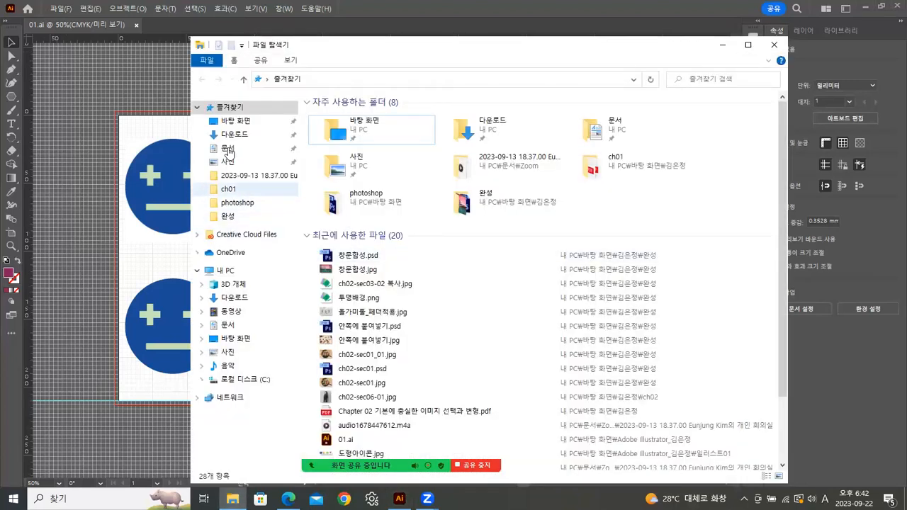
click(234, 121)
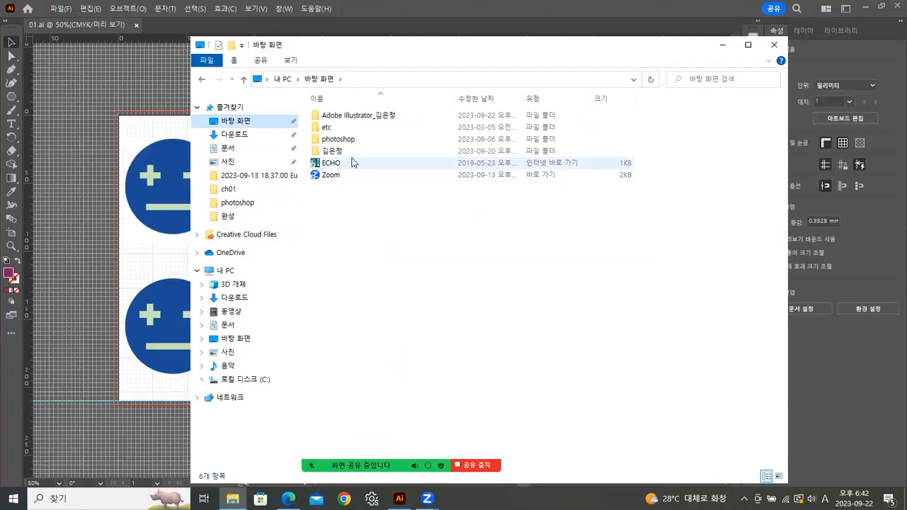
double_click(358, 117)
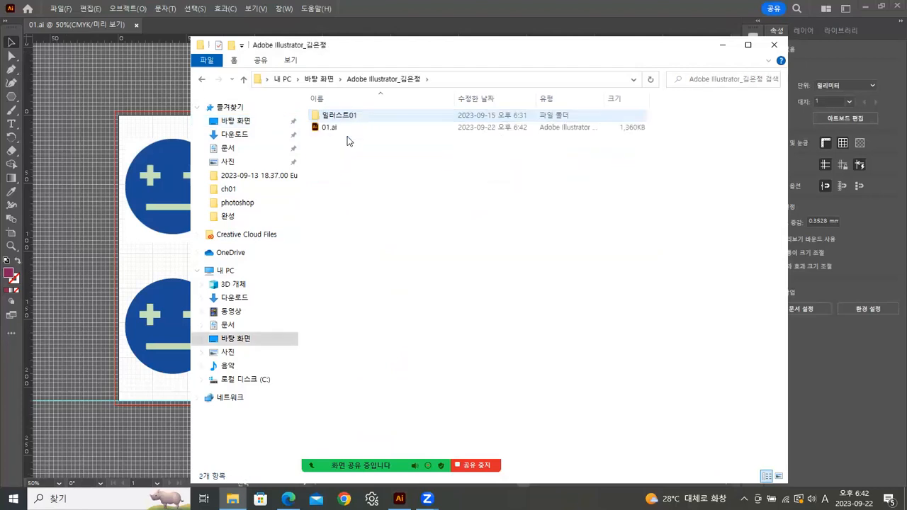
click(336, 119)
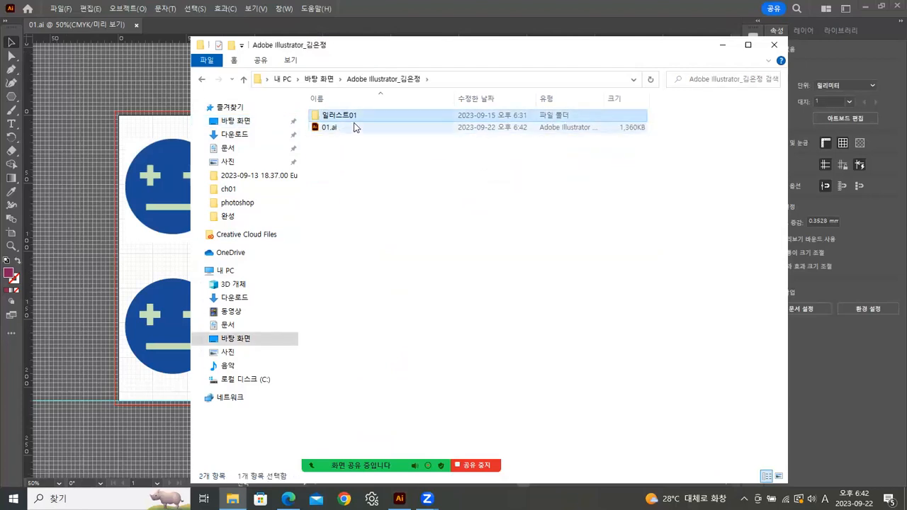
double_click(346, 119)
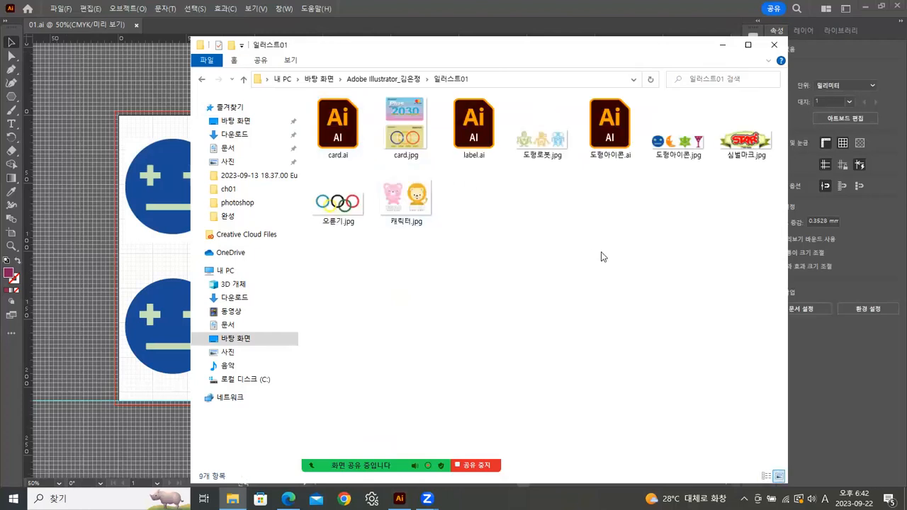
click(338, 211)
double_click(338, 206)
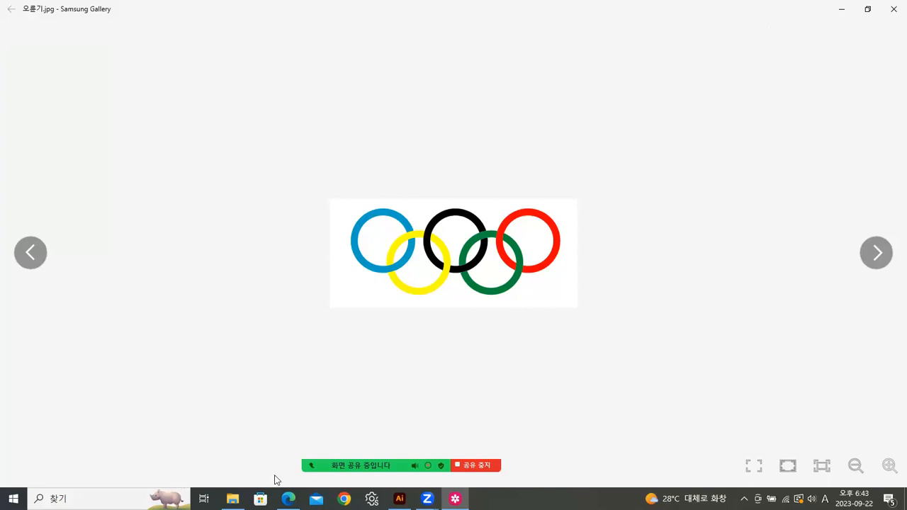
click(309, 446)
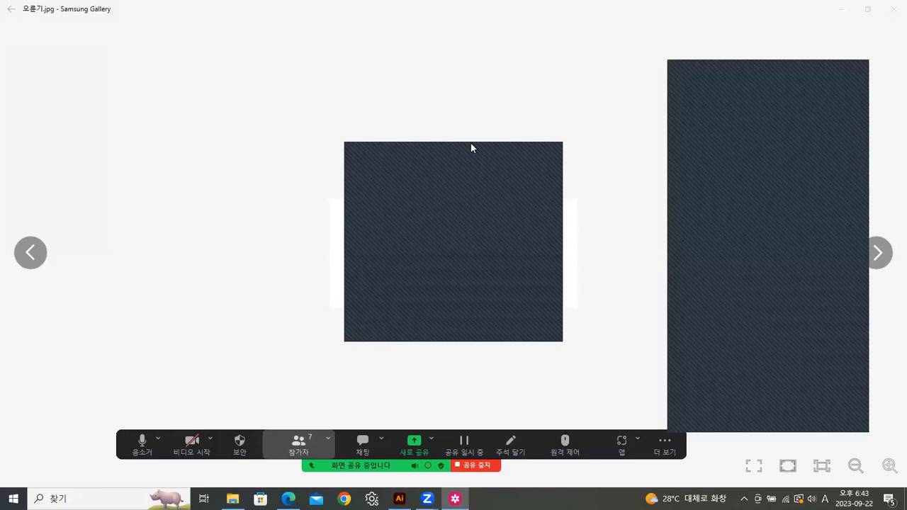
drag(471, 147, 541, 8)
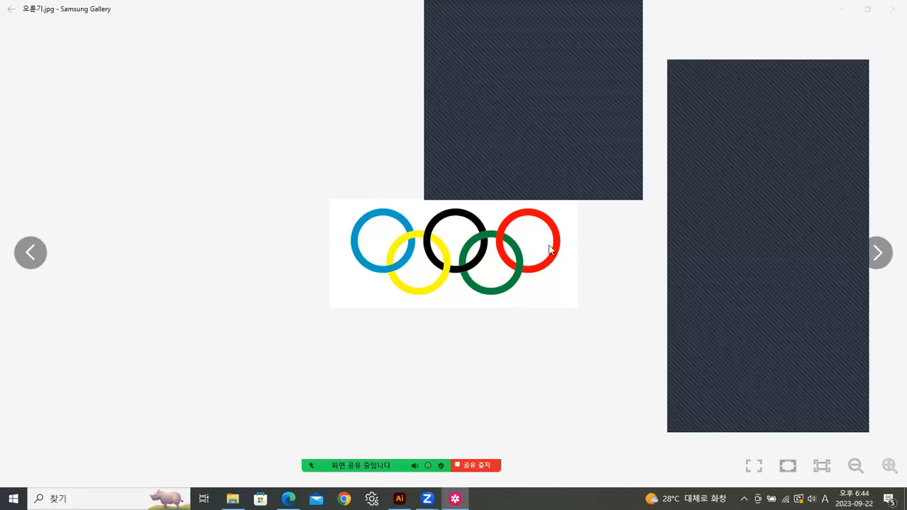
click(602, 235)
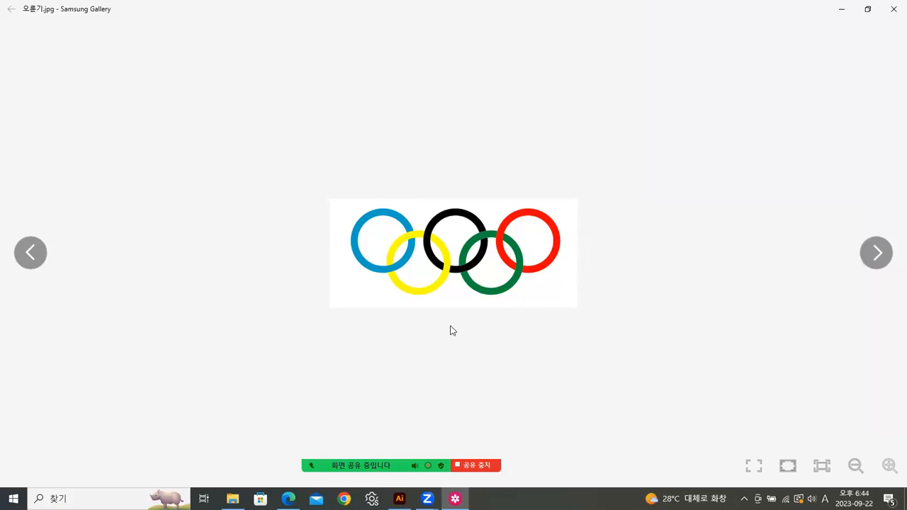
Switch back to Illustrator, close 01.ai and create a new A4 document of 210 x 297 mm.
mouse_move(404, 433)
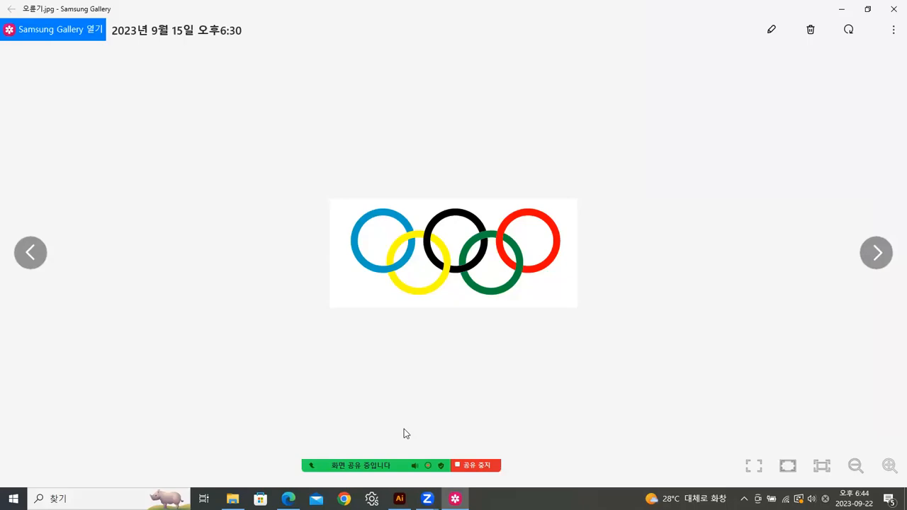
key(alt+Tab)
click(137, 27)
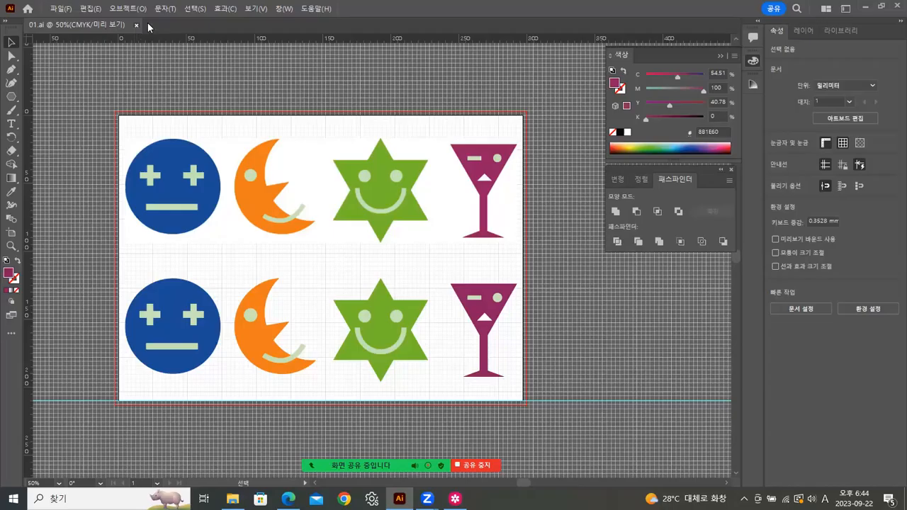
click(65, 13)
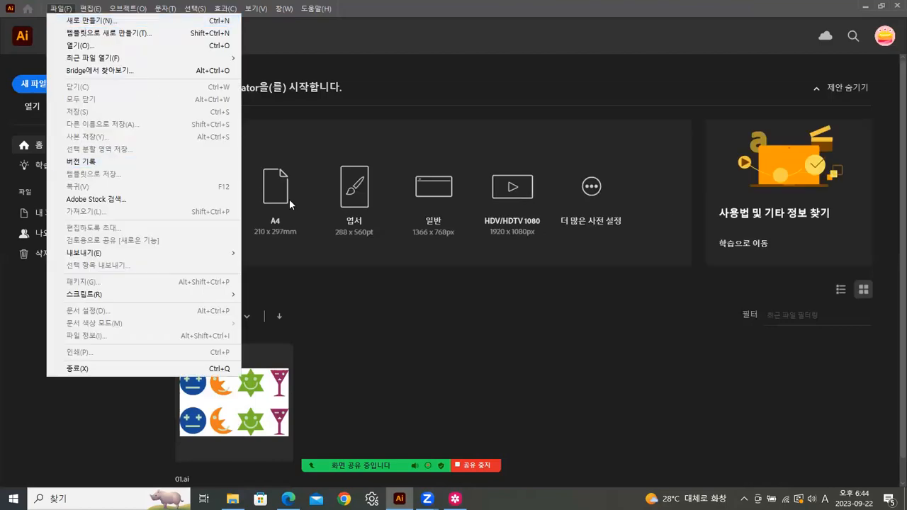
click(274, 193)
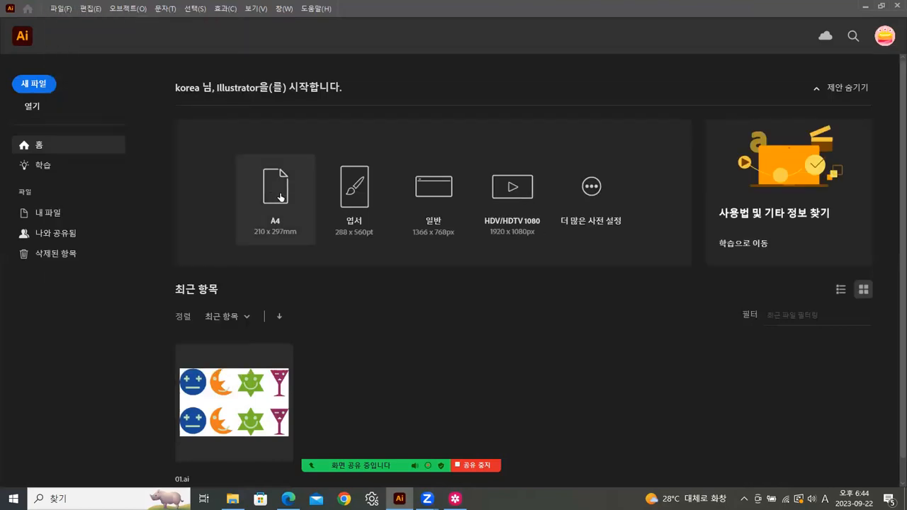
click(280, 197)
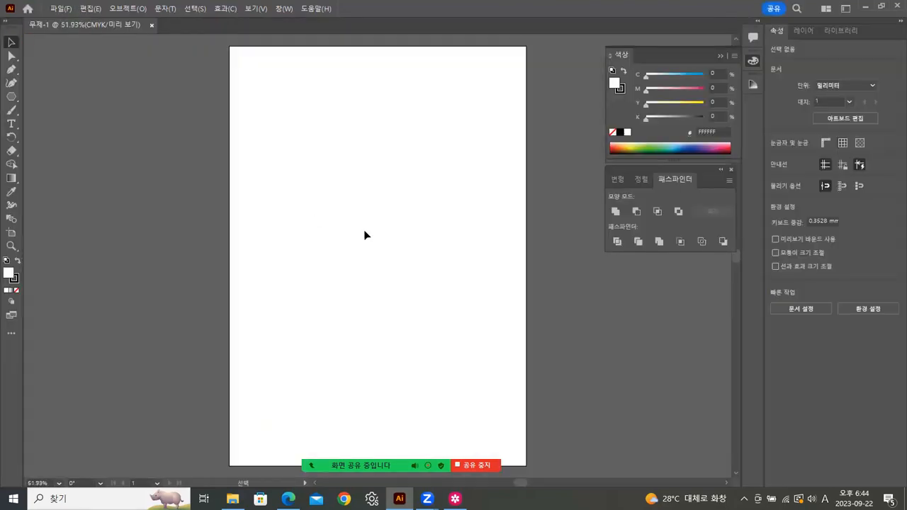
Place 오륜기.jpg from the 일러스트01 folder into the document and move it to about X 105 mm, Y 49 mm.
click(232, 499)
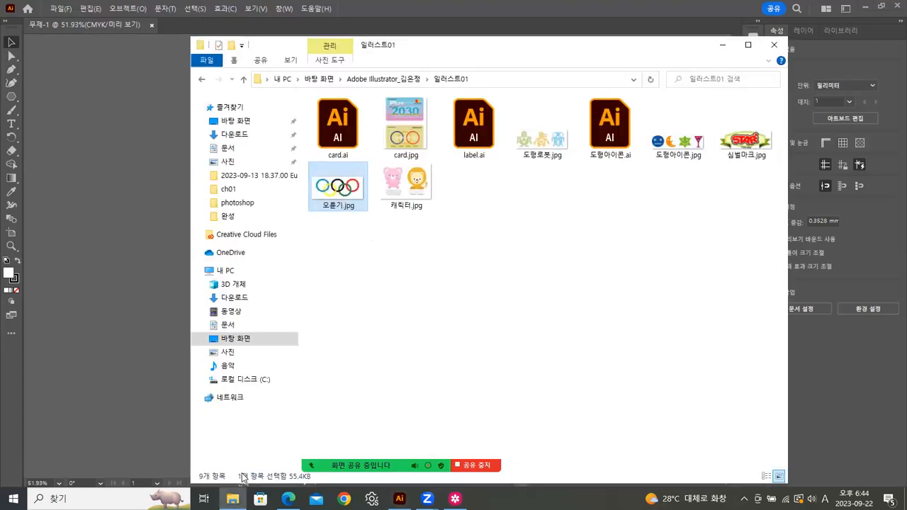
drag(416, 55, 602, 50)
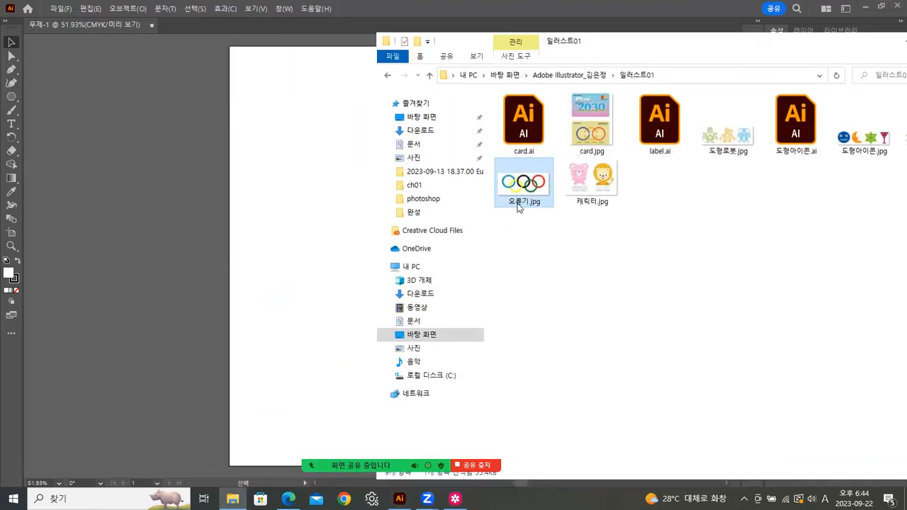
drag(501, 191, 322, 192)
click(322, 192)
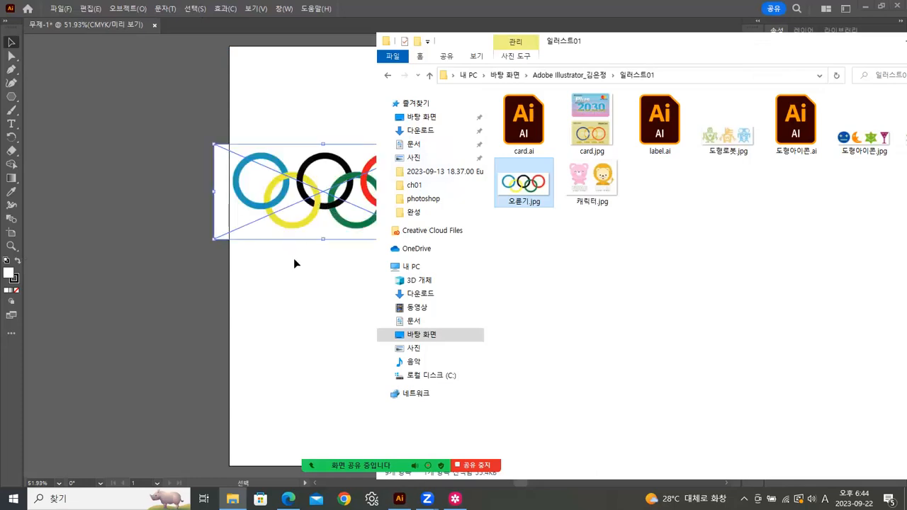
click(316, 283)
drag(327, 197, 379, 120)
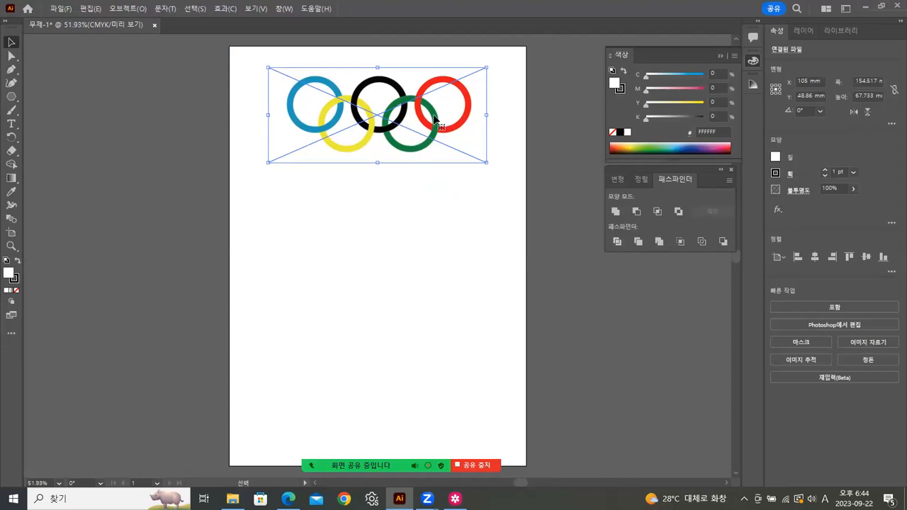
Embed the linked Olympic rings image in the document.
click(381, 209)
click(417, 141)
click(413, 169)
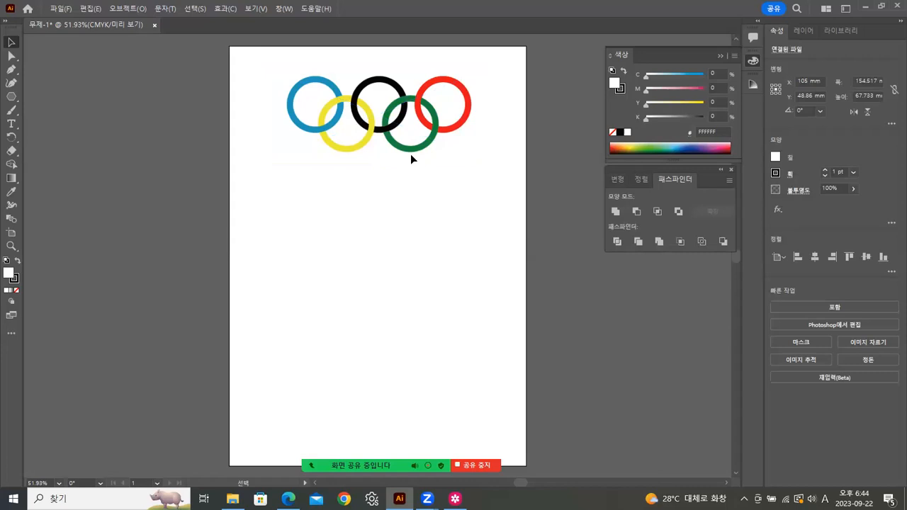
click(411, 159)
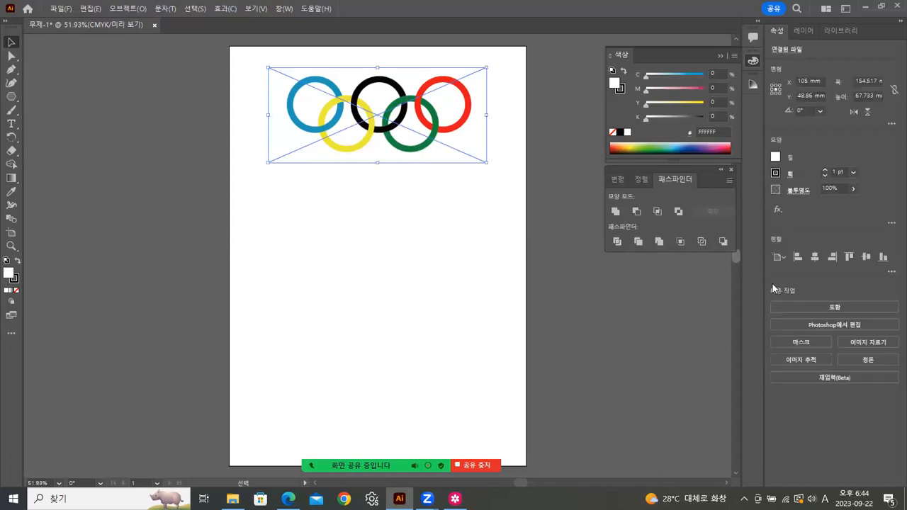
click(835, 307)
click(431, 167)
click(425, 146)
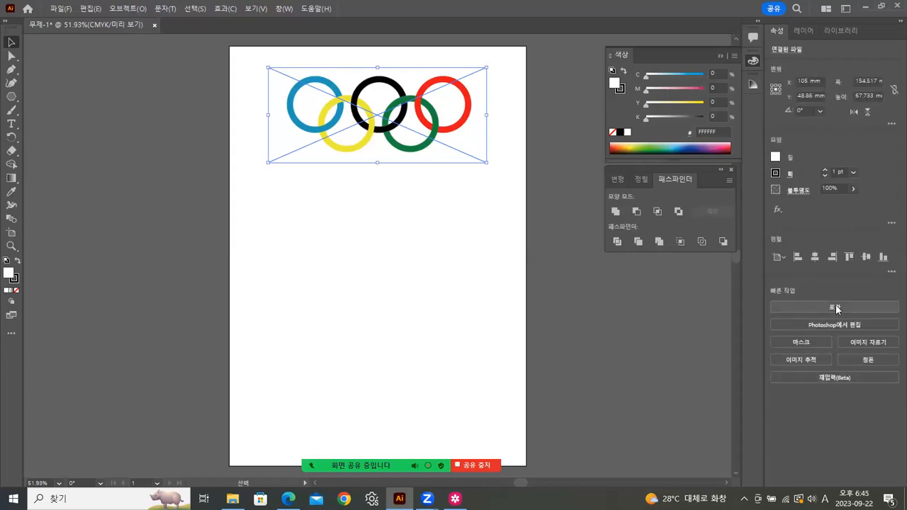
click(836, 308)
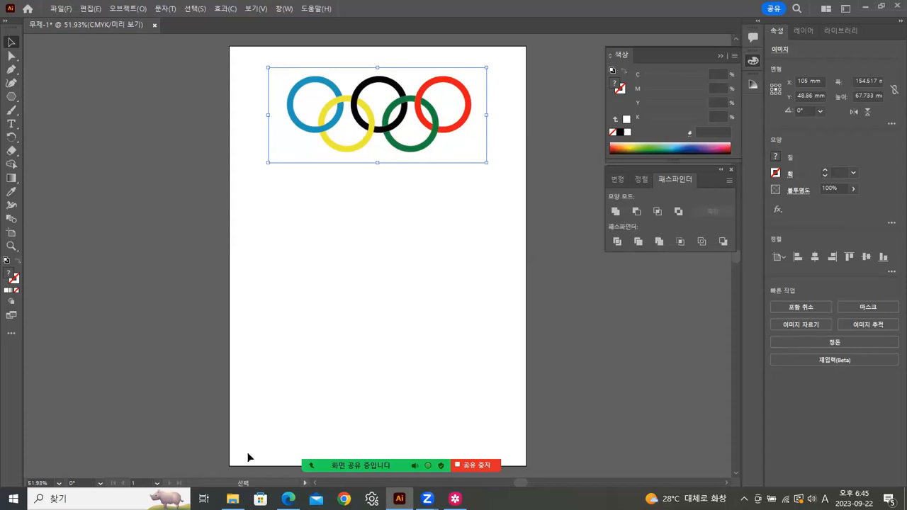
Switch to File Explorer, check the properties of 오륜기.jpg and the file details of card.ai, and return to Illustrator.
click(233, 499)
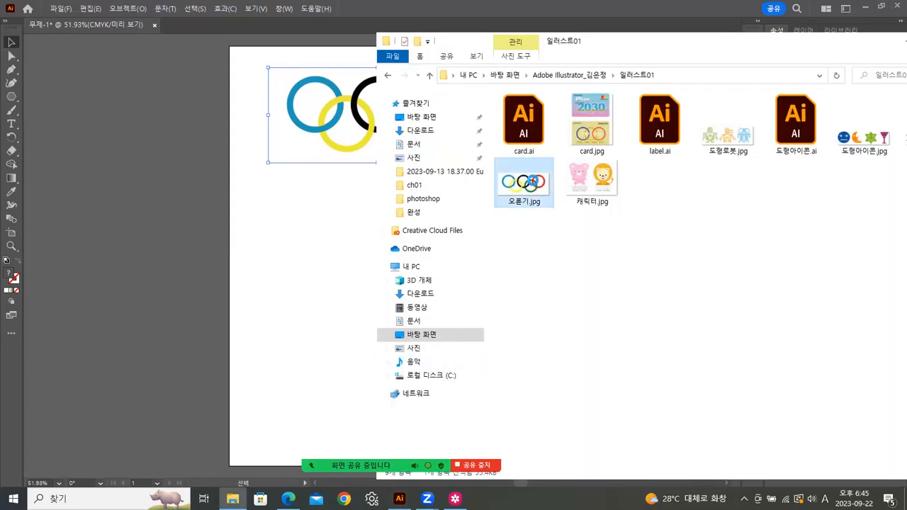
right_click(533, 182)
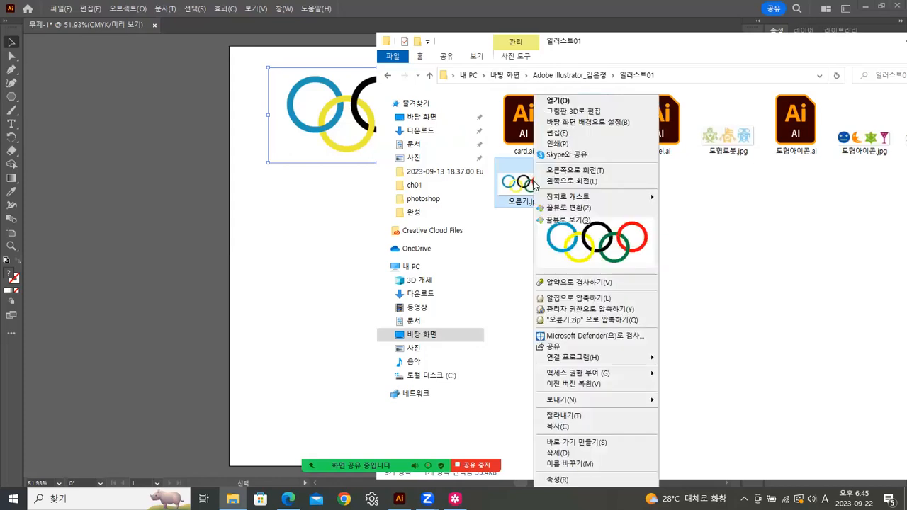
click(559, 480)
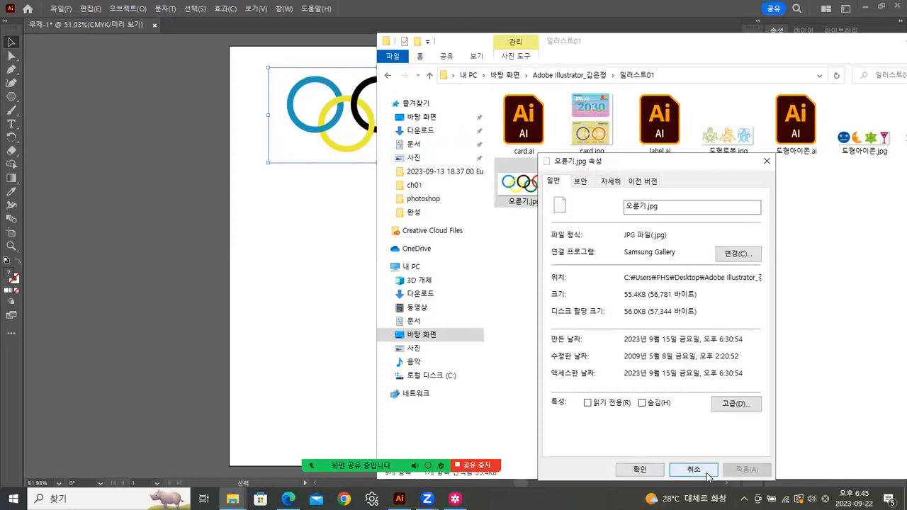
click(640, 470)
click(334, 256)
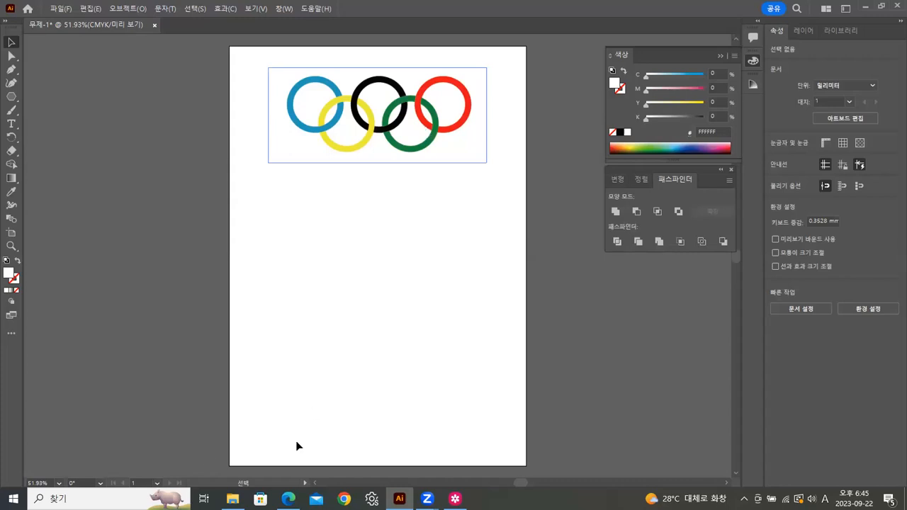
click(232, 498)
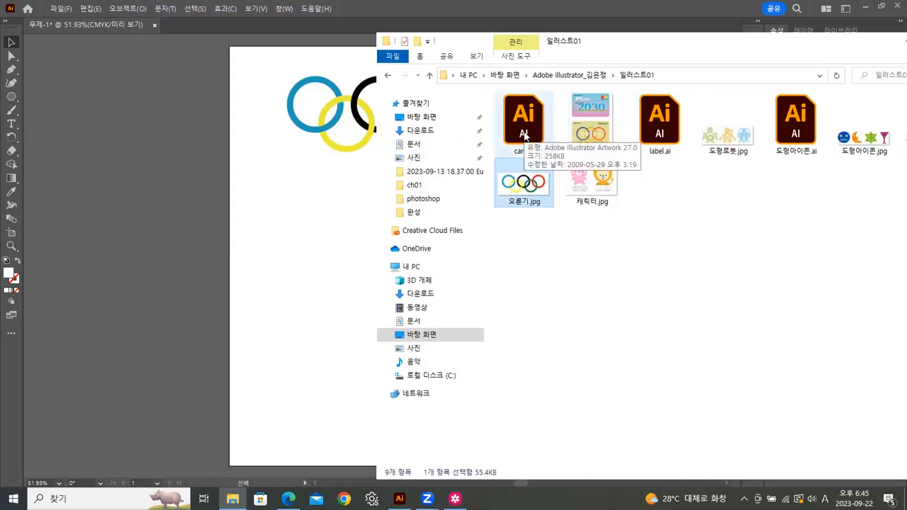
click(265, 186)
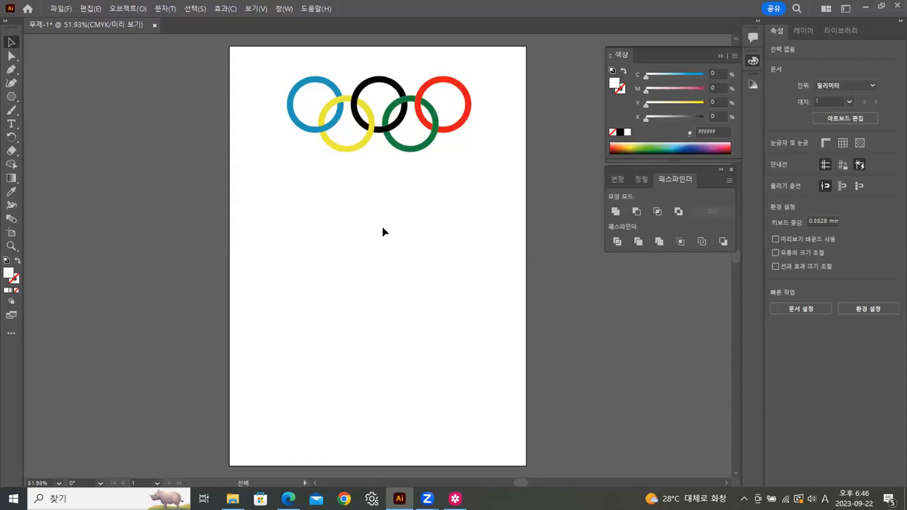
Lock the embedded rings image in place and show the document grid.
click(411, 133)
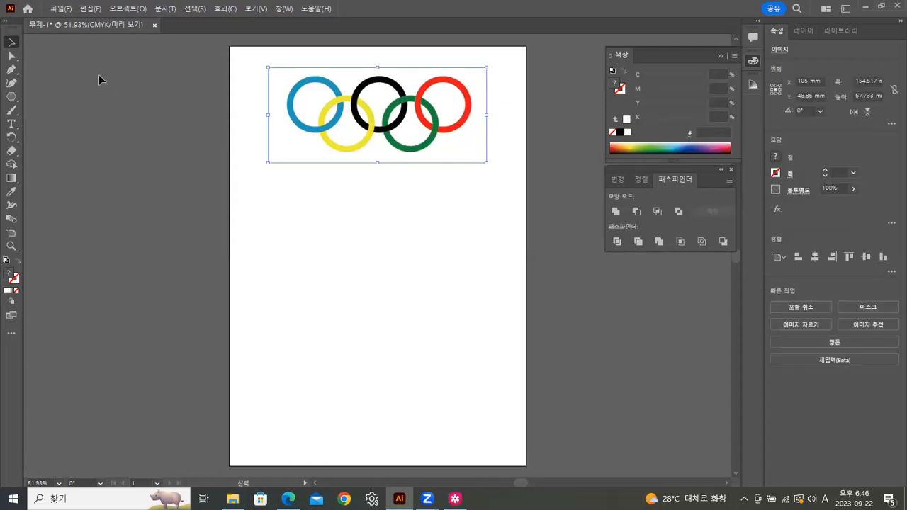
click(116, 12)
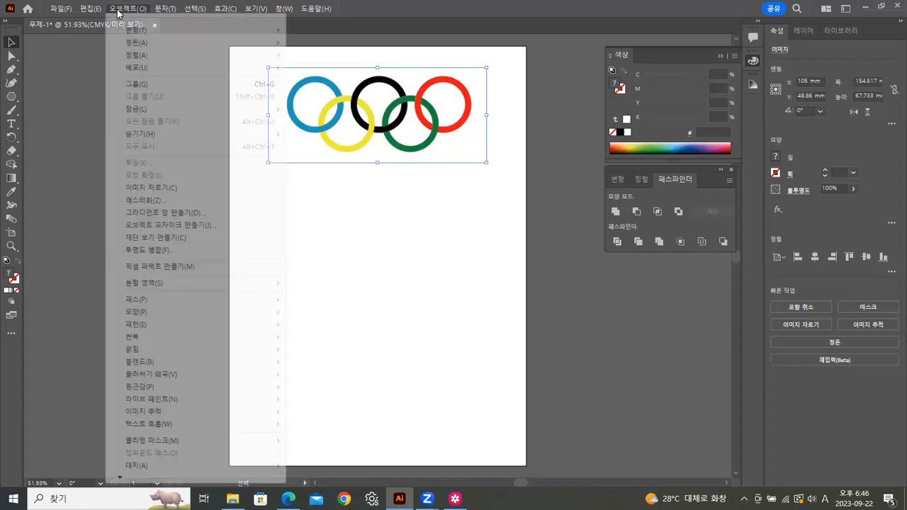
mouse_move(139, 112)
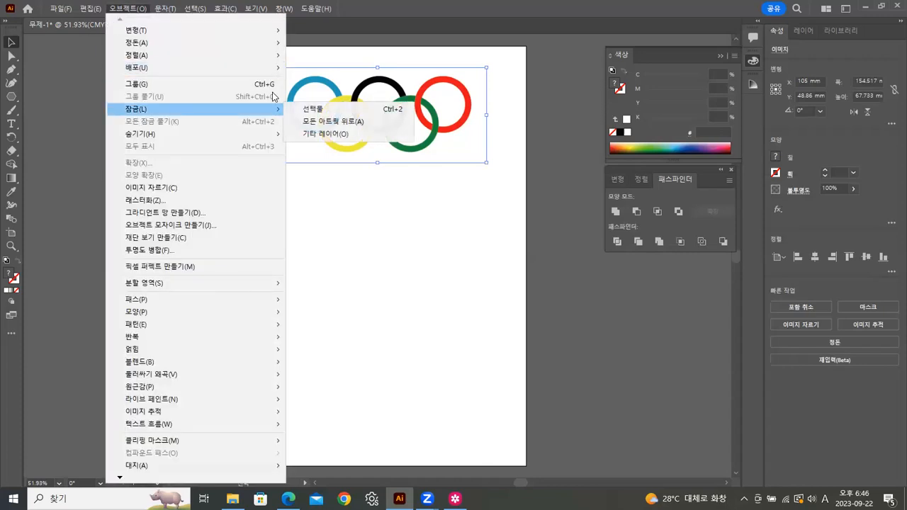
click(314, 112)
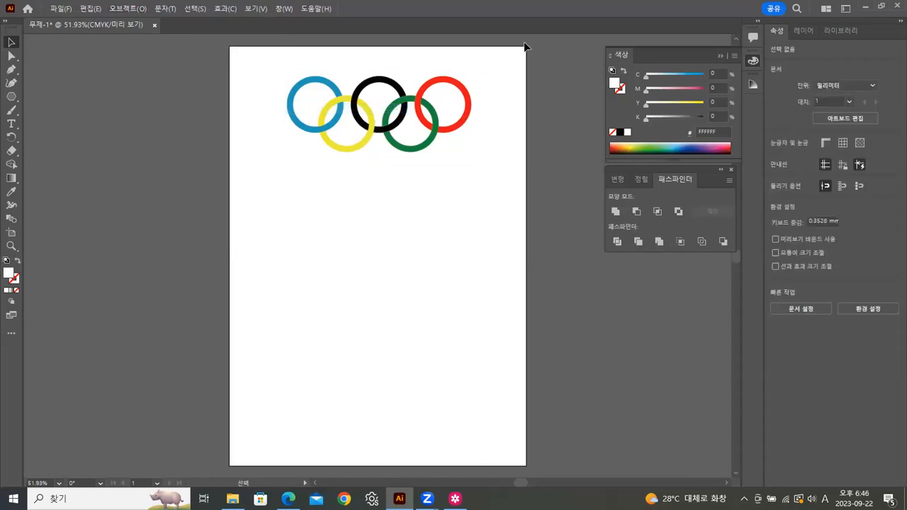
key(ctrl+apostrophe)
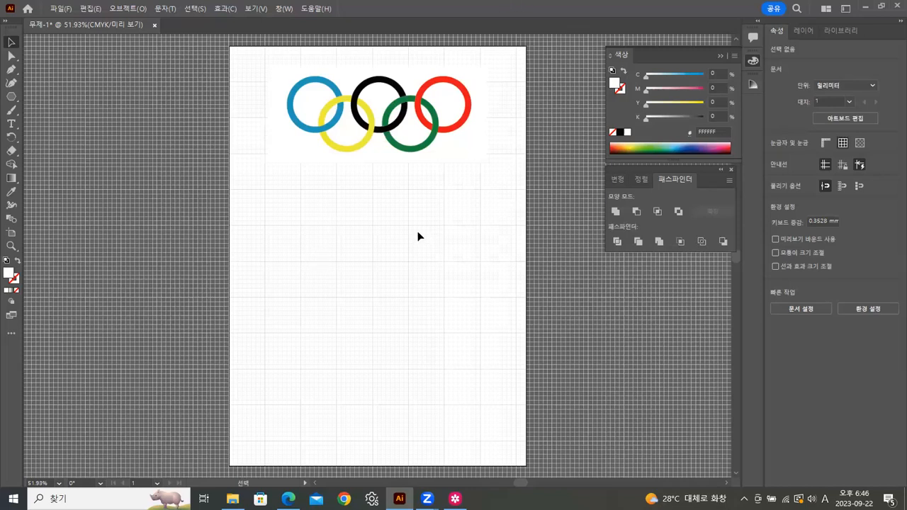
click(11, 246)
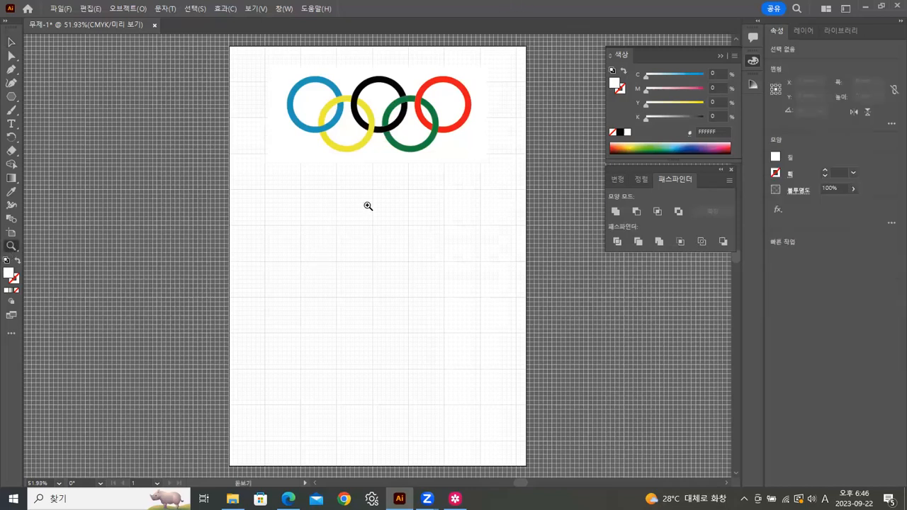
click(366, 205)
click(366, 206)
click(364, 210)
key(space)
drag(386, 198, 251, 189)
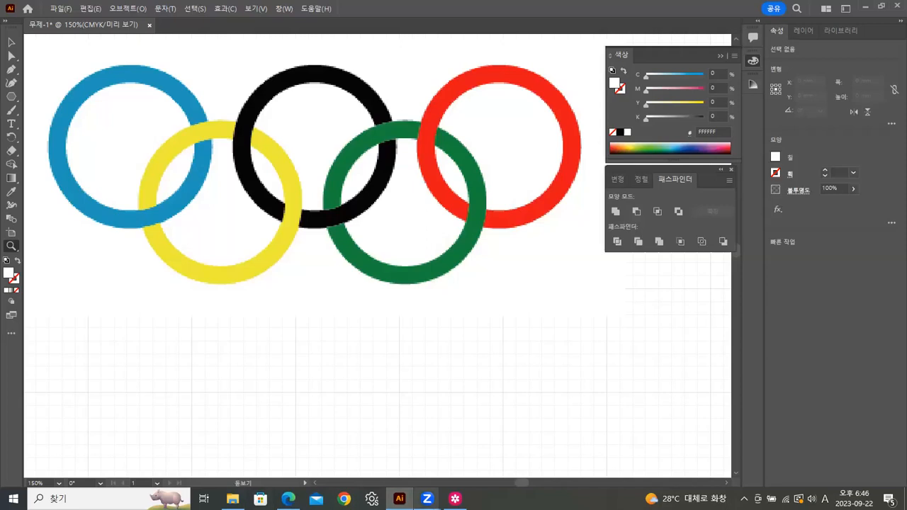
click(427, 499)
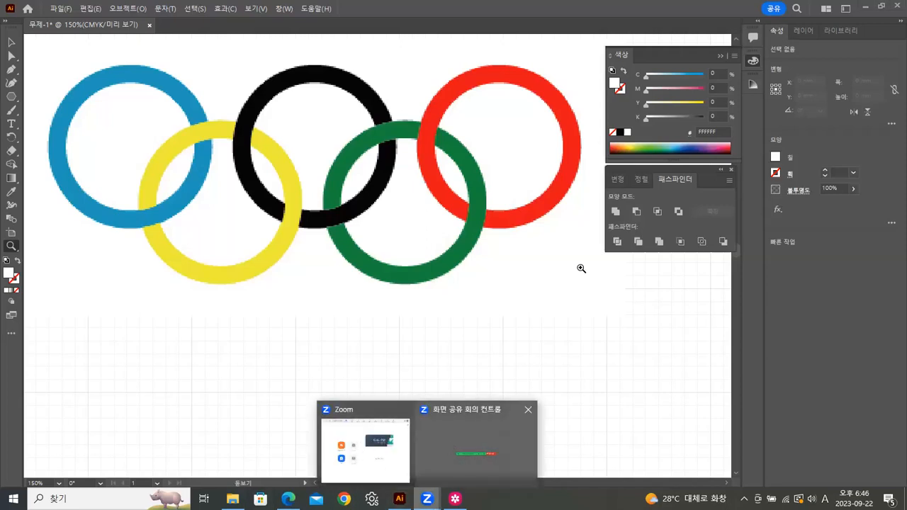
click(448, 442)
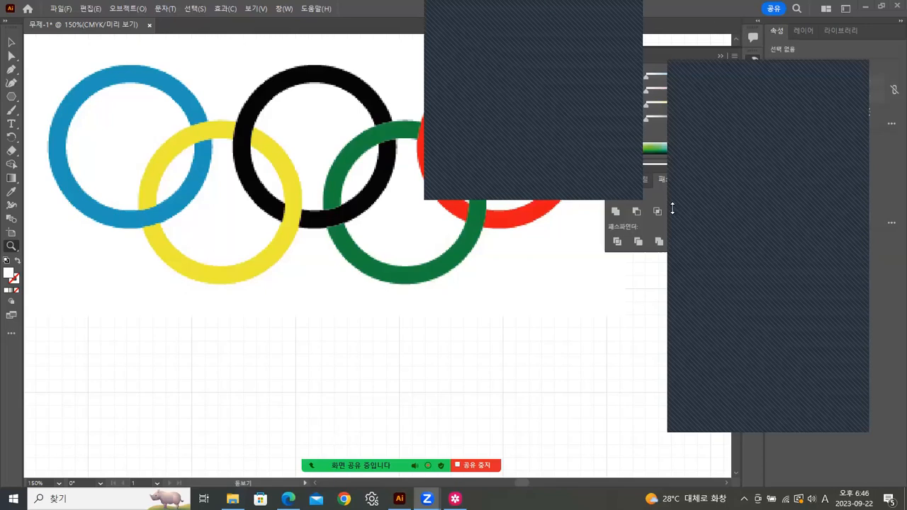
drag(672, 209, 672, 274)
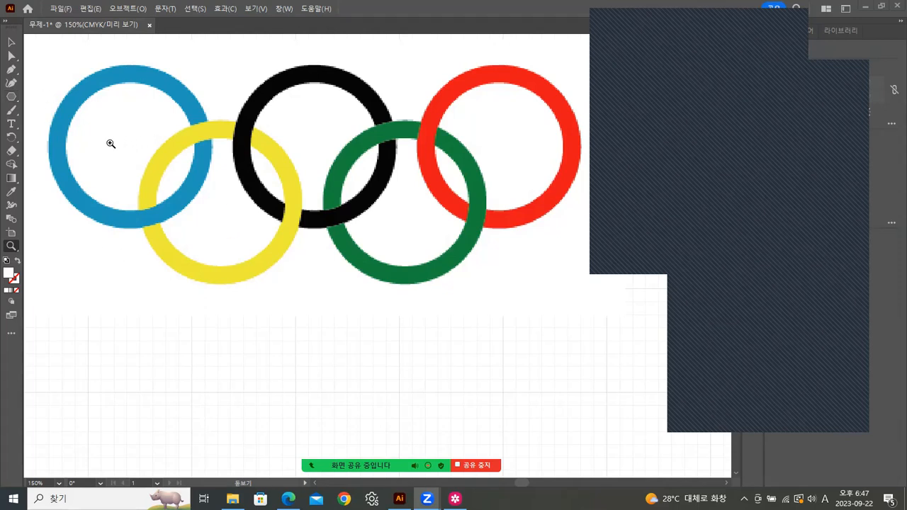
Draw a circle about 37 mm in diameter over the blue ring, with no fill and a 1 pt black stroke.
click(12, 96)
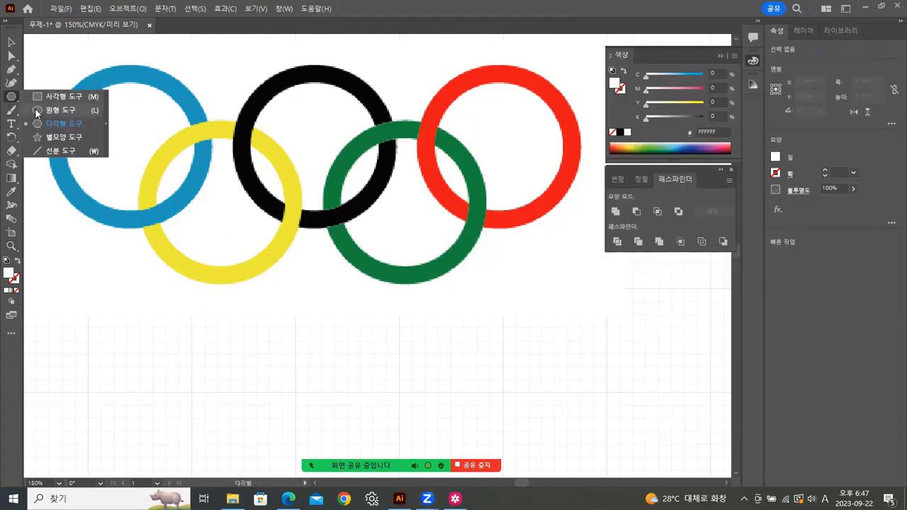
click(37, 111)
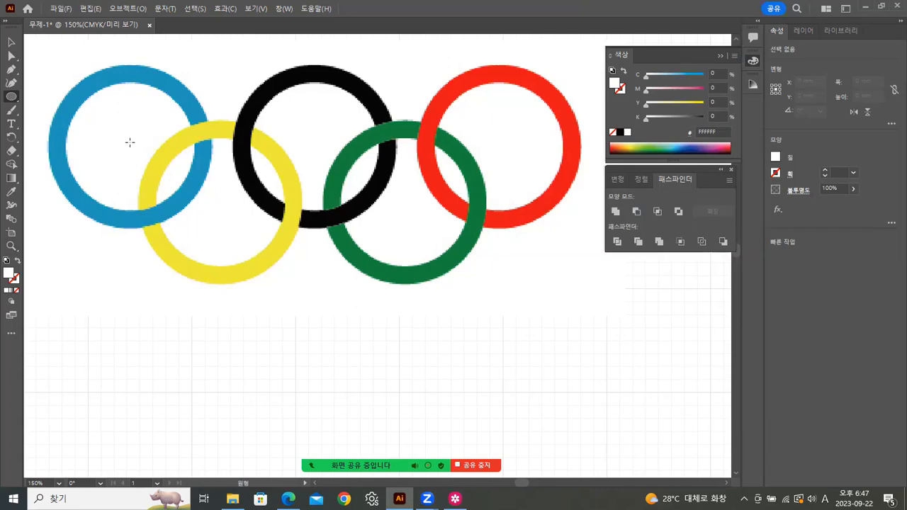
drag(133, 142, 208, 192)
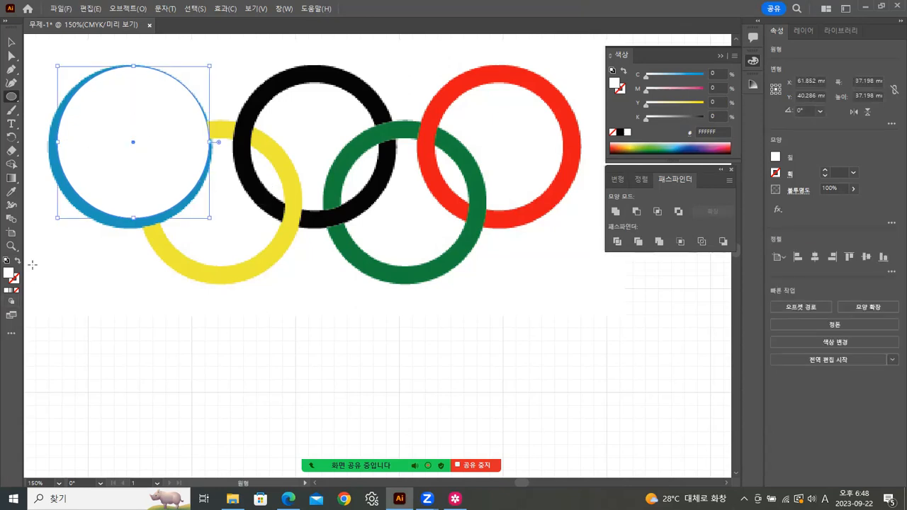
click(7, 261)
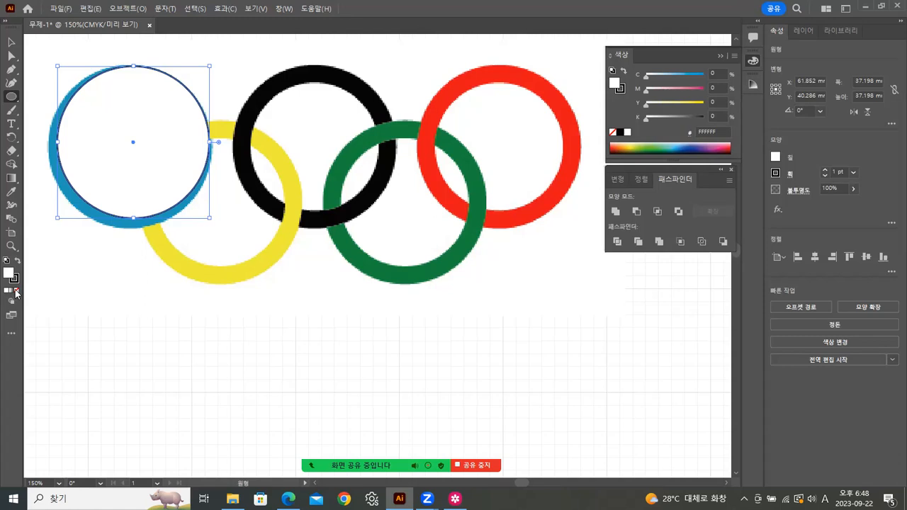
click(16, 292)
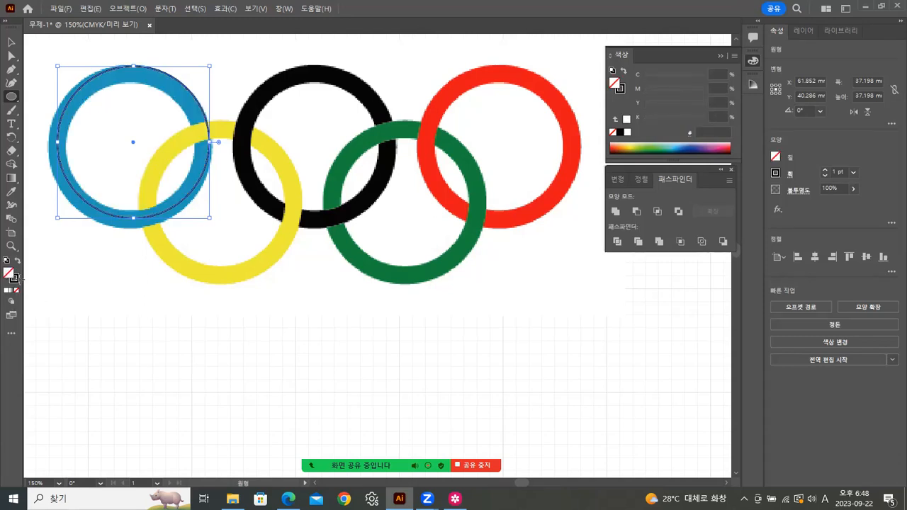
Fit the circle to the middle of the blue band, about 36 mm across and centred near X 60.9 mm, Y 41.5 mm.
key(Left)
key(Left)
key(Left)
key(Down)
key(Down)
key(Down)
key(Down)
key(Down)
key(Down)
key(Right)
key(Right)
key(Right)
key(Up)
key(Up)
click(11, 43)
drag(209, 224, 204, 218)
key(Down)
key(Left)
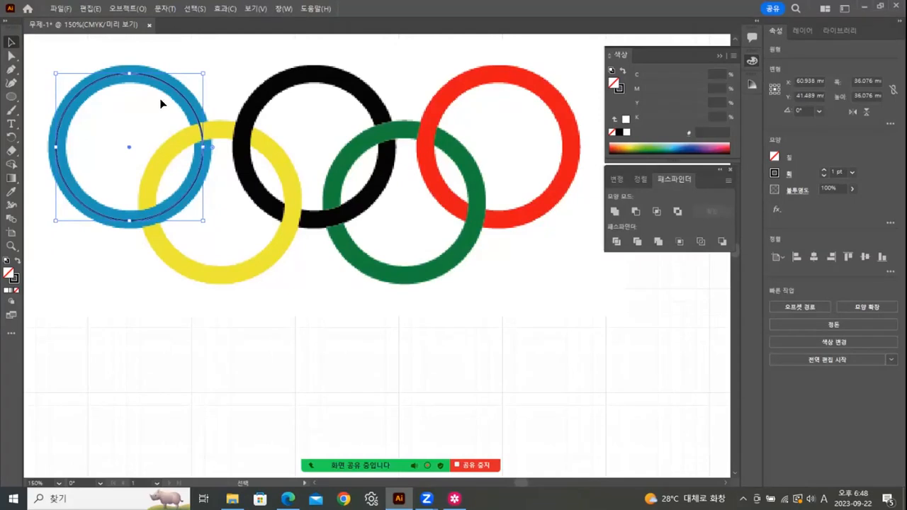
Set the circle's stroke weight to 12 pt after trying 10 pt.
click(851, 173)
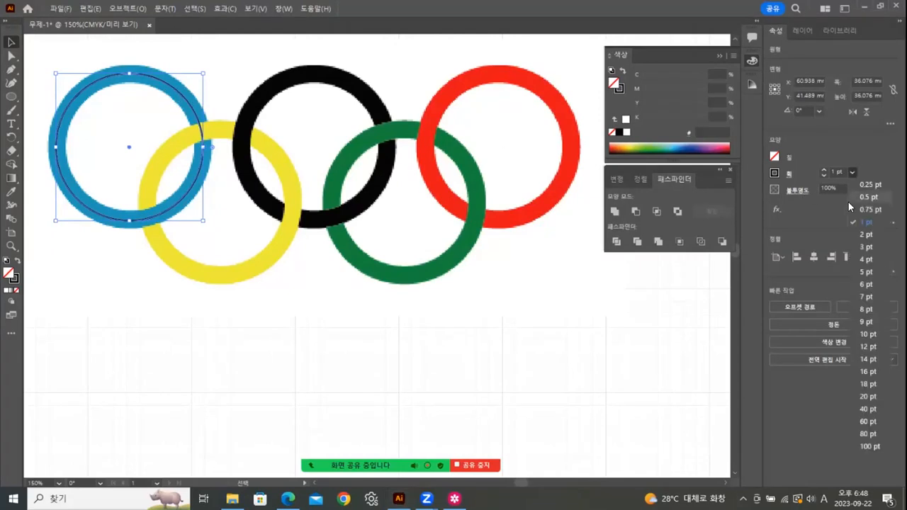
click(871, 335)
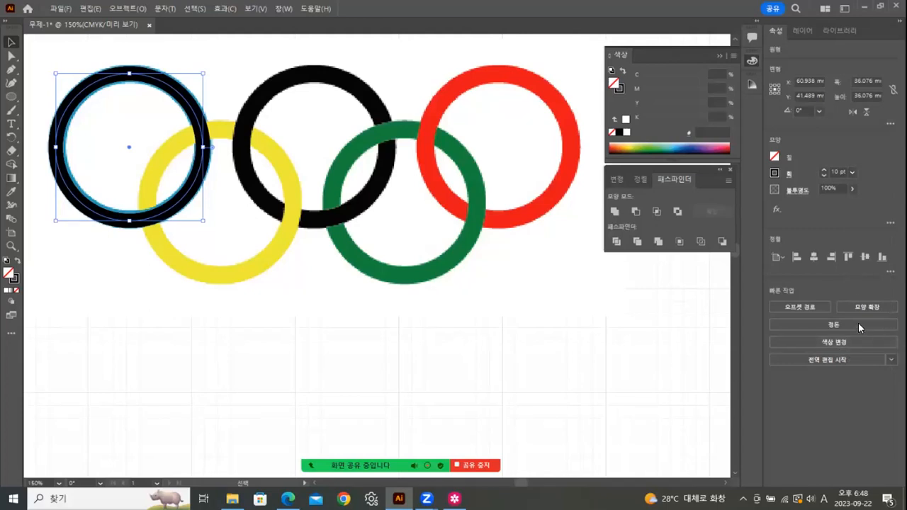
click(851, 172)
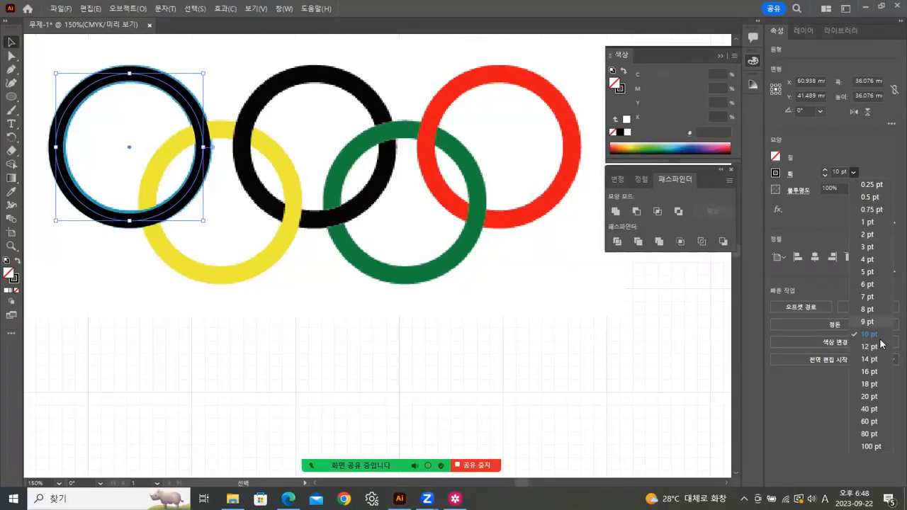
click(870, 343)
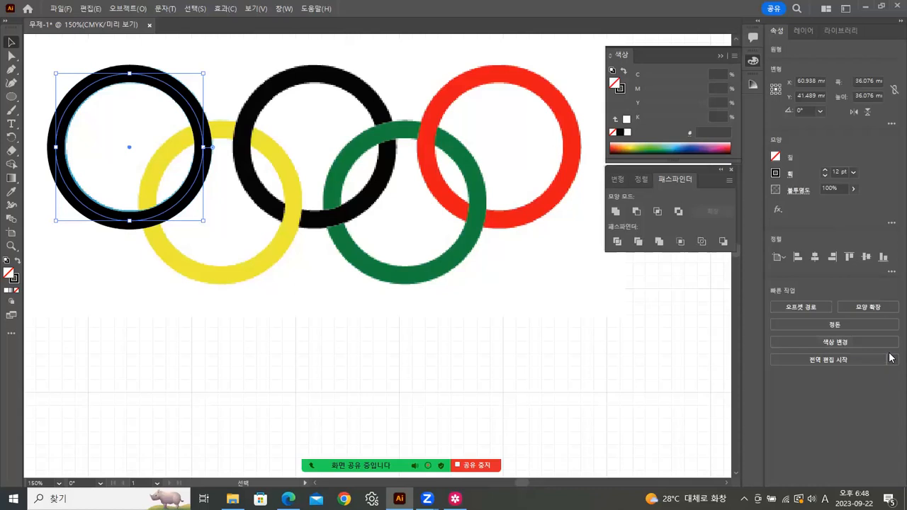
Resize the thick circle to about 35.6 mm across, centre it near X 61.2 mm, Y 41.4 mm over the blue ring, and deselect it.
key(Up)
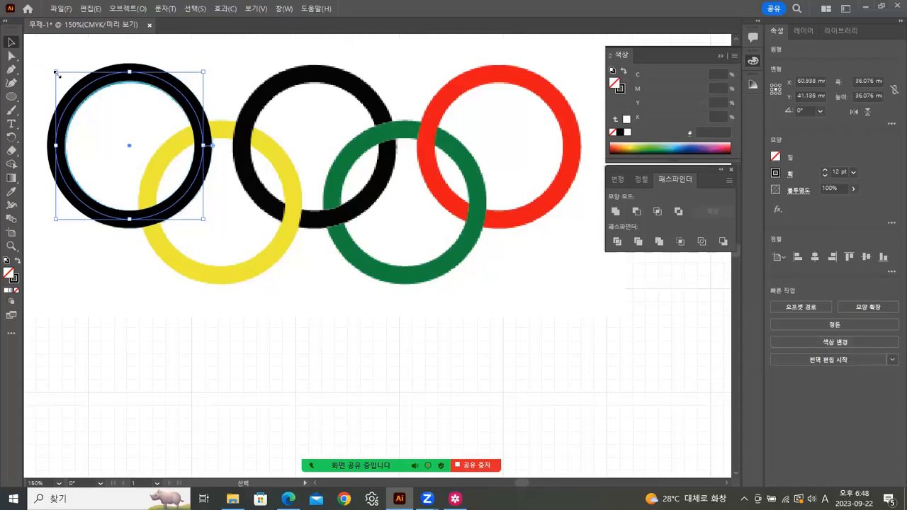
drag(54, 72, 58, 74)
key(Left)
key(Up)
key(Down)
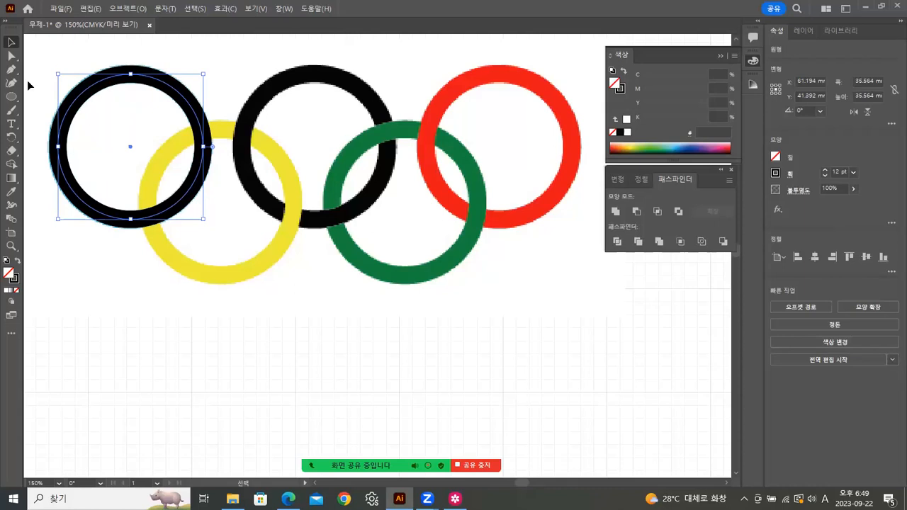
click(198, 52)
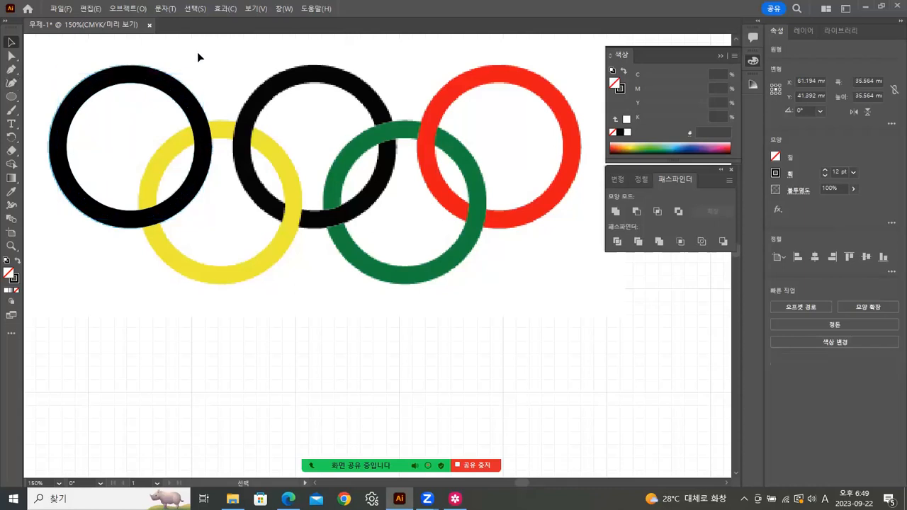
Convert the 12 pt stroke of the circle over the blue ring into an outlined ring shape with Outline Stroke, and deselect it.
click(170, 89)
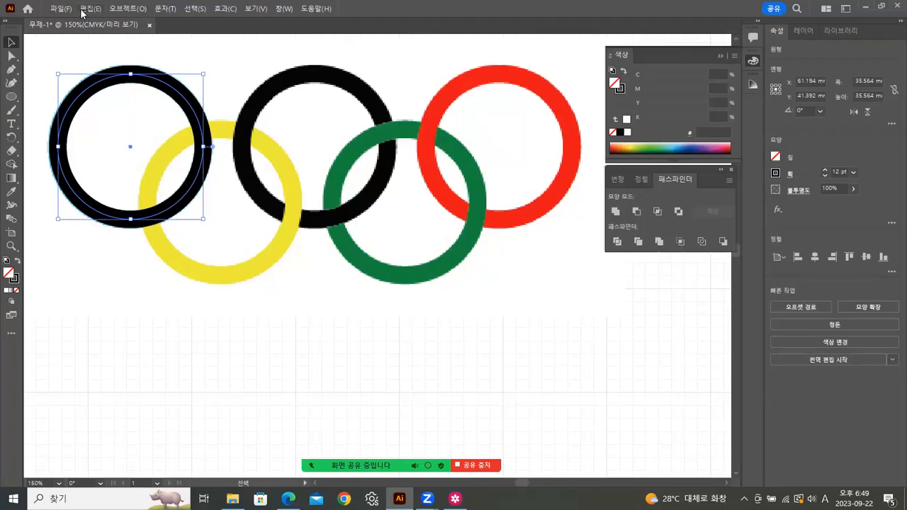
click(122, 11)
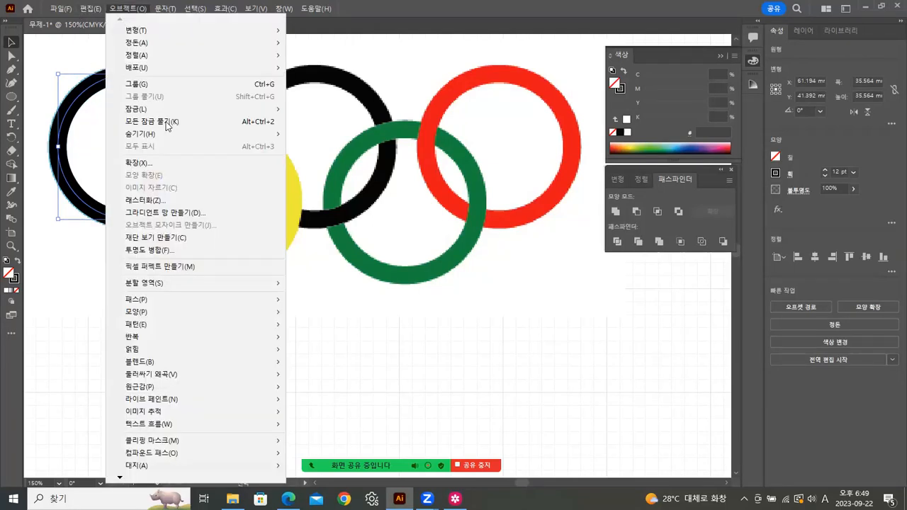
mouse_move(194, 303)
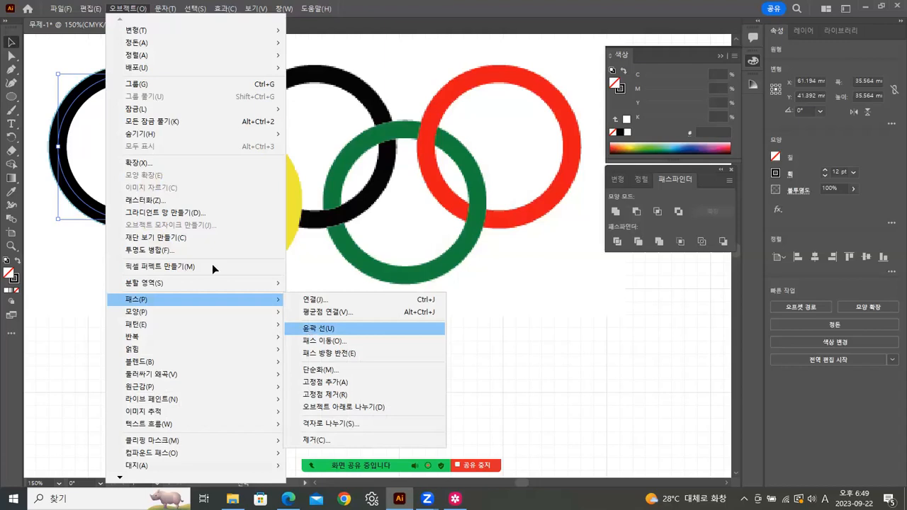
key(Return)
click(106, 316)
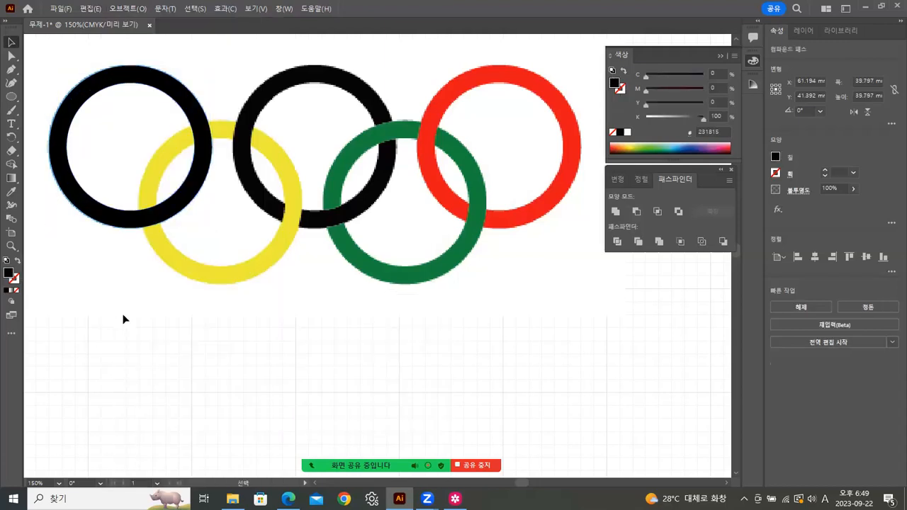
Copy the outlined ring onto the yellow ring near X 83.3 mm, Y 55.1 mm, and onto the green ring near X 128.4 mm, Y 55.1 mm.
click(180, 209)
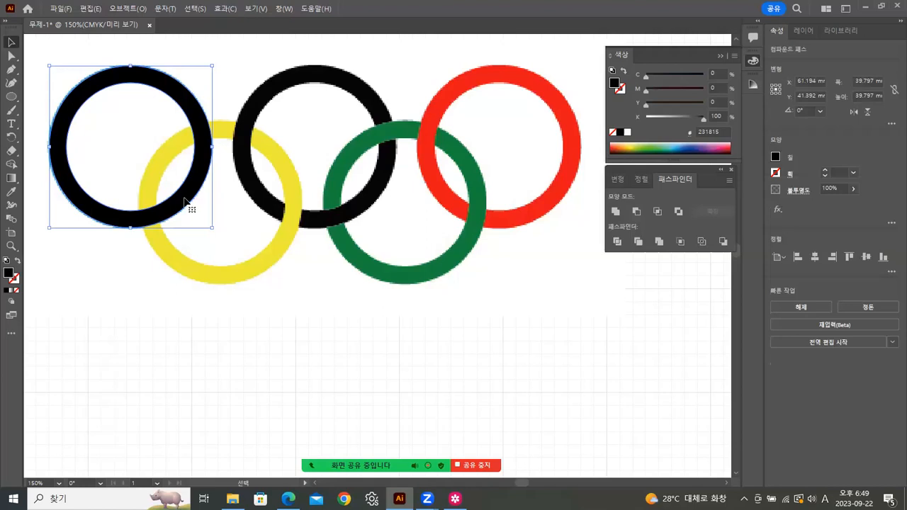
drag(184, 199, 273, 253)
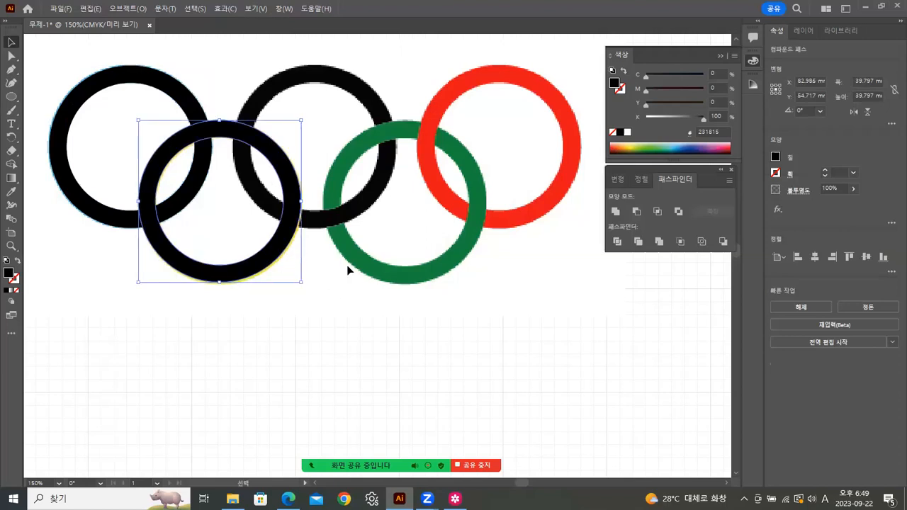
key(Right)
key(Down)
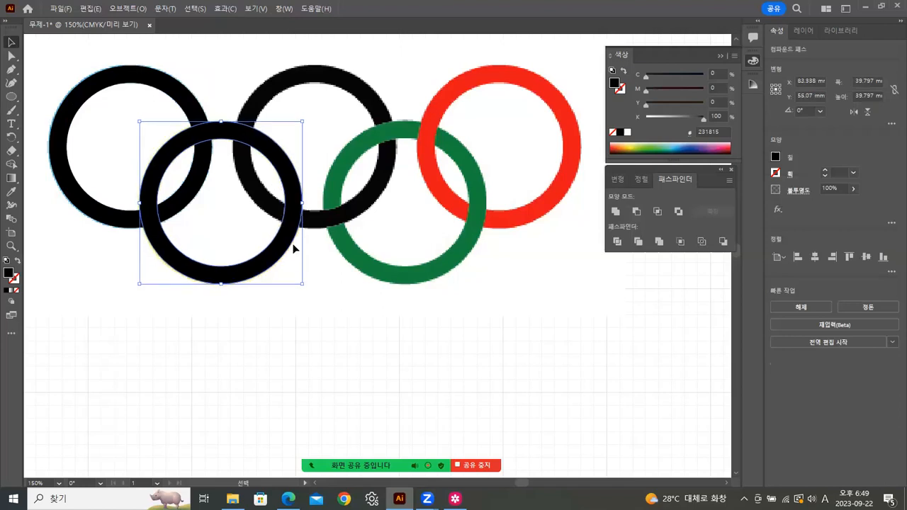
drag(300, 245, 469, 254)
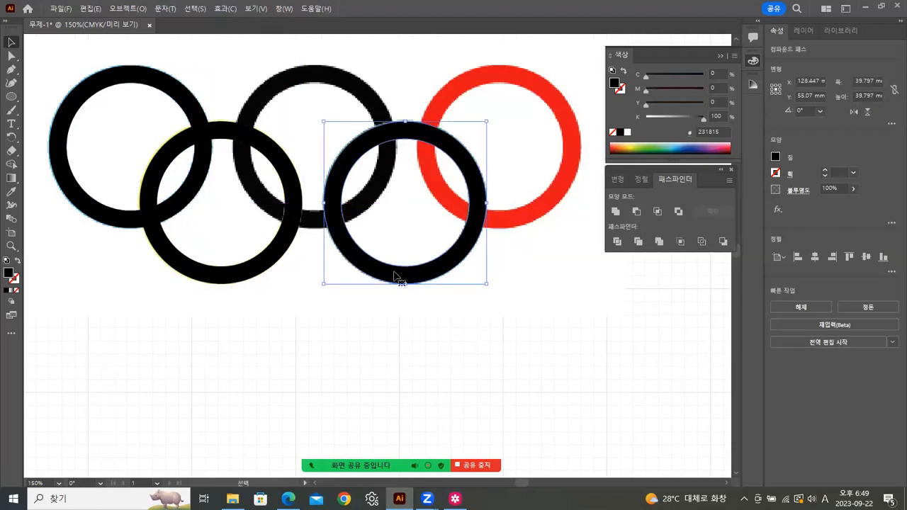
Copy the two lower rings together onto the reference's black and red rings, centring the pair near X 128.9 mm, Y 41.3 mm, and deselect them.
click(233, 332)
drag(418, 303, 514, 221)
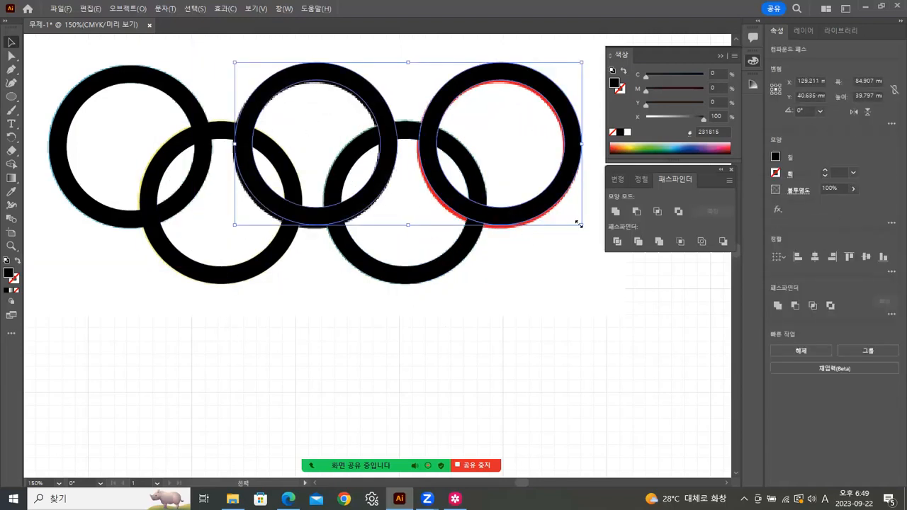
key(Left)
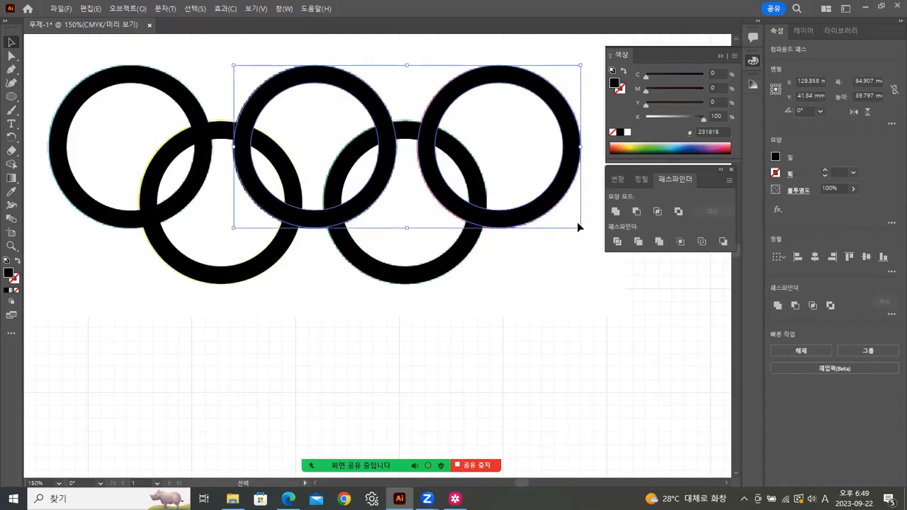
key(Down)
click(425, 345)
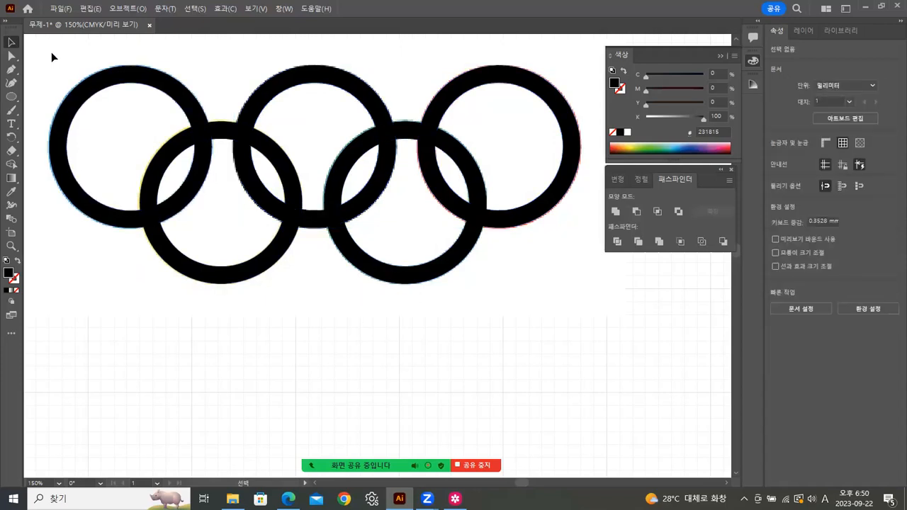
Move all five vector rings straight down below the reference image, centred near X 106.3 mm, Y 104.1 mm, and deselect them.
drag(199, 128, 571, 310)
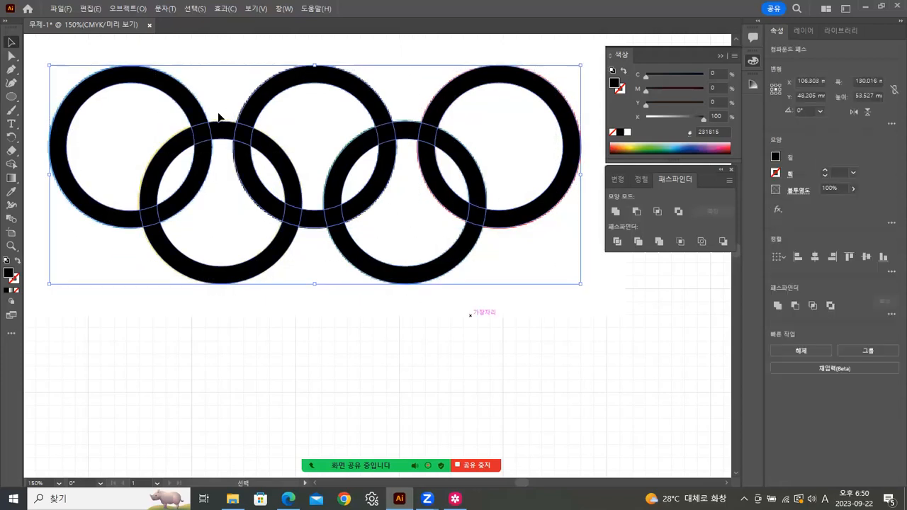
drag(347, 83, 385, 309)
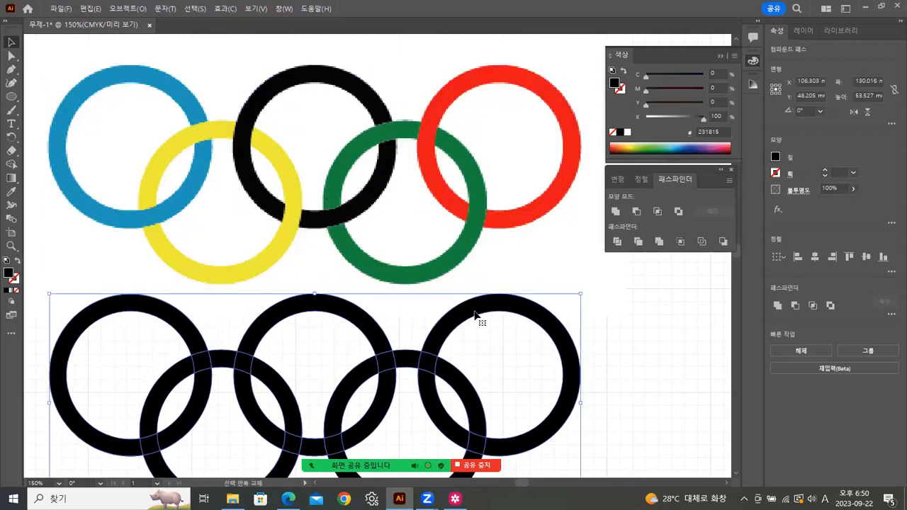
click(627, 289)
Fill the upper-left vector ring with the blue sampled from the reference image's blue ring using the Eyedropper.
click(128, 310)
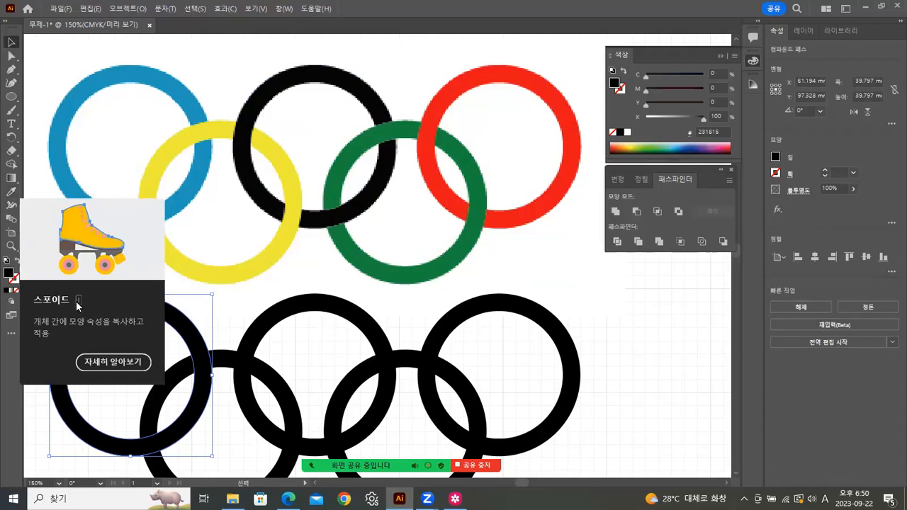
click(12, 192)
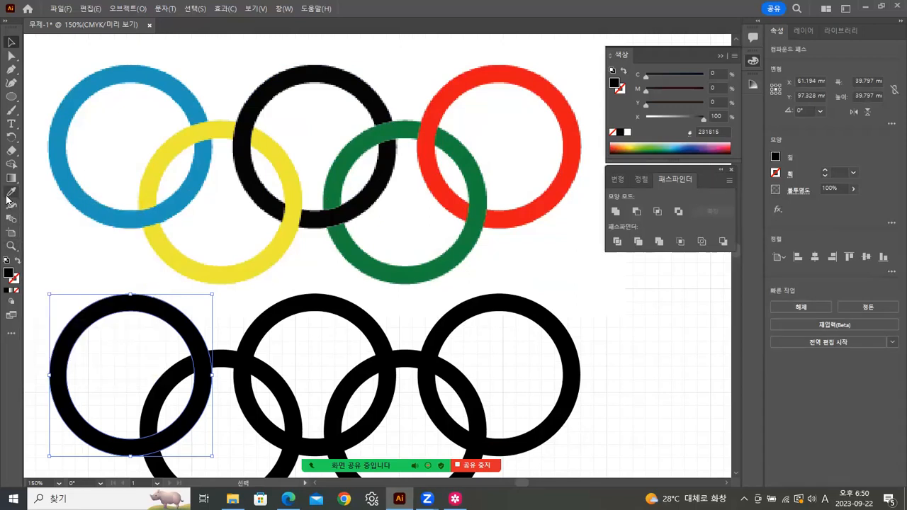
click(74, 175)
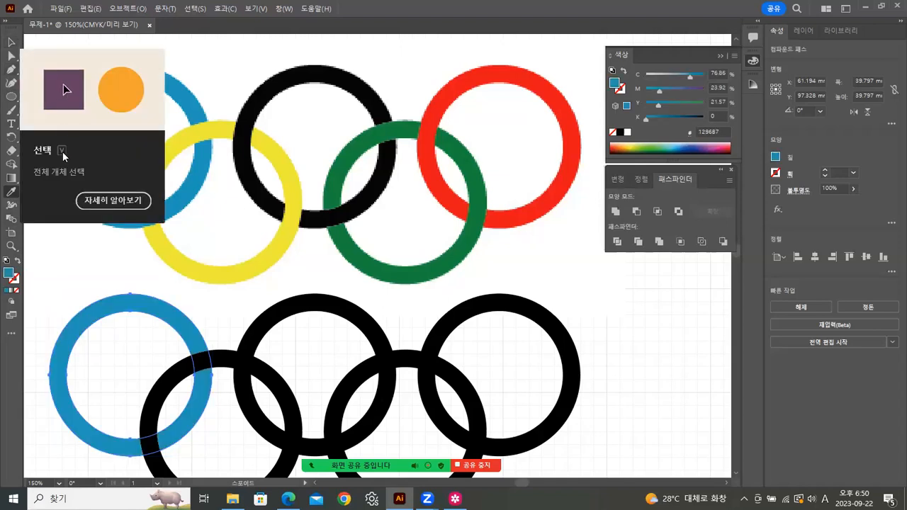
click(11, 42)
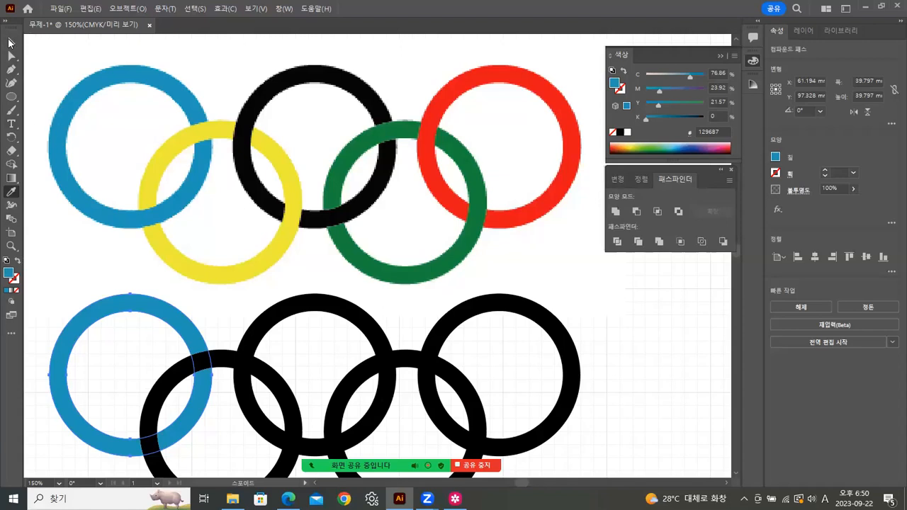
Fill the lower-left vector ring with the yellow sampled from the reference image's yellow ring.
click(222, 367)
click(12, 191)
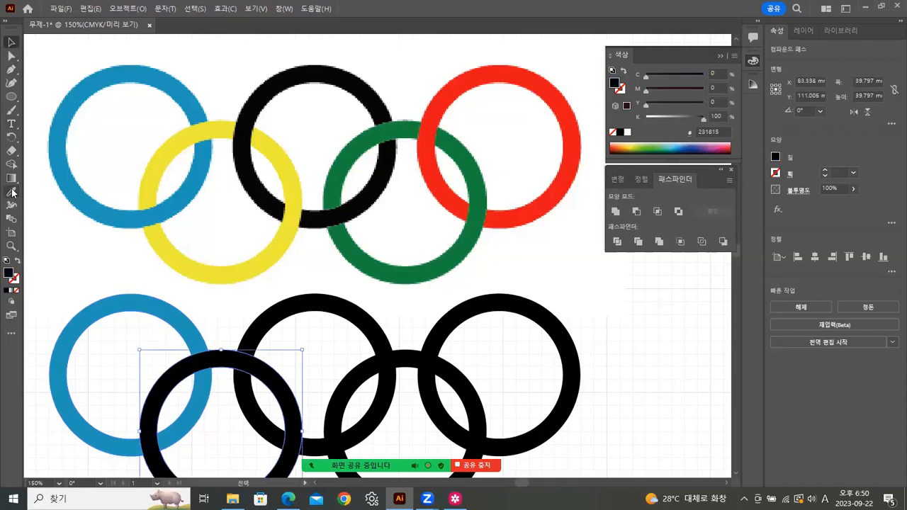
click(184, 261)
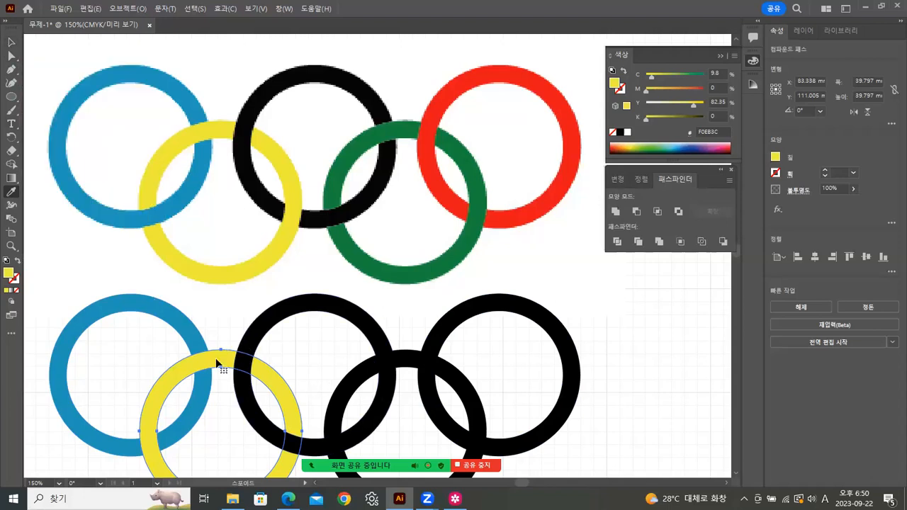
key(v)
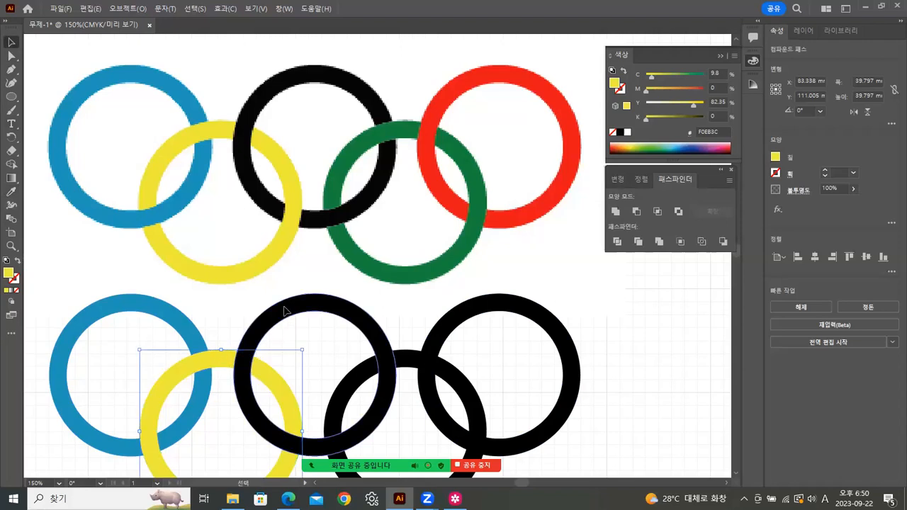
Leave the upper-middle ring black and fill the lower-right vector ring with the green sampled from the reference image.
click(284, 310)
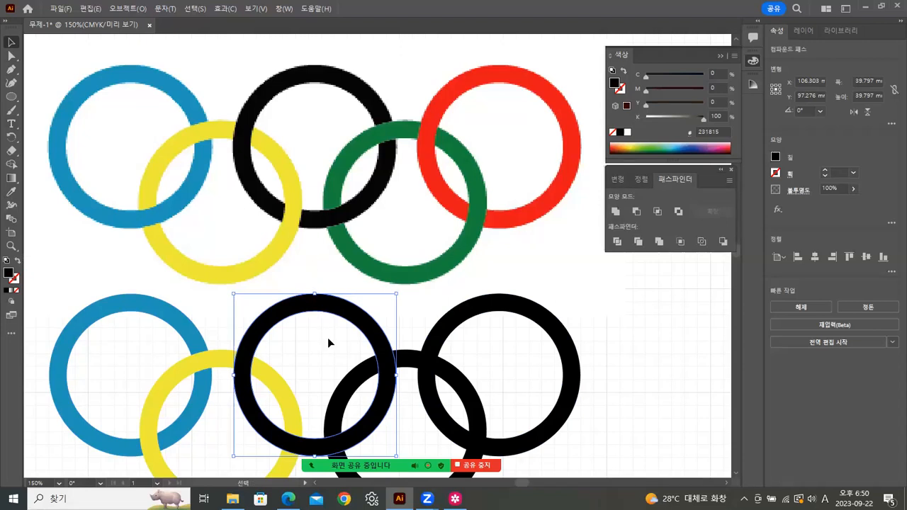
click(405, 354)
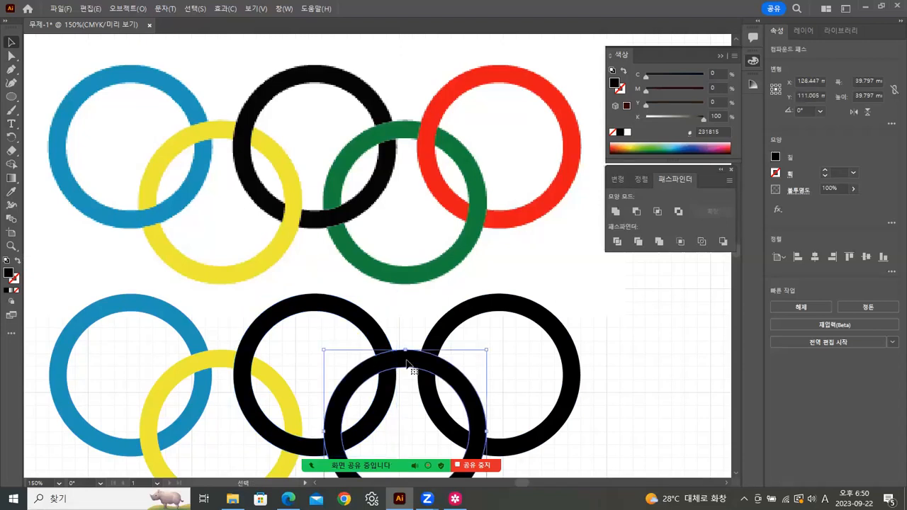
key(i)
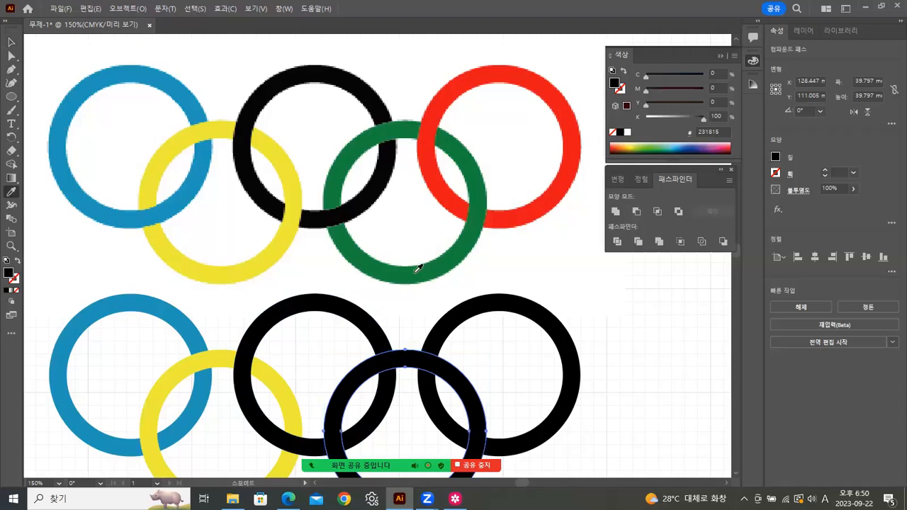
click(416, 270)
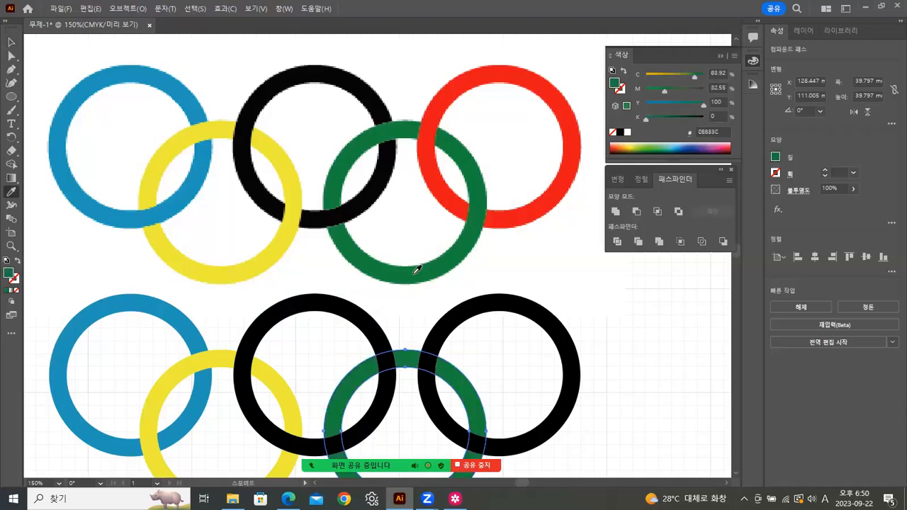
right_click(498, 298)
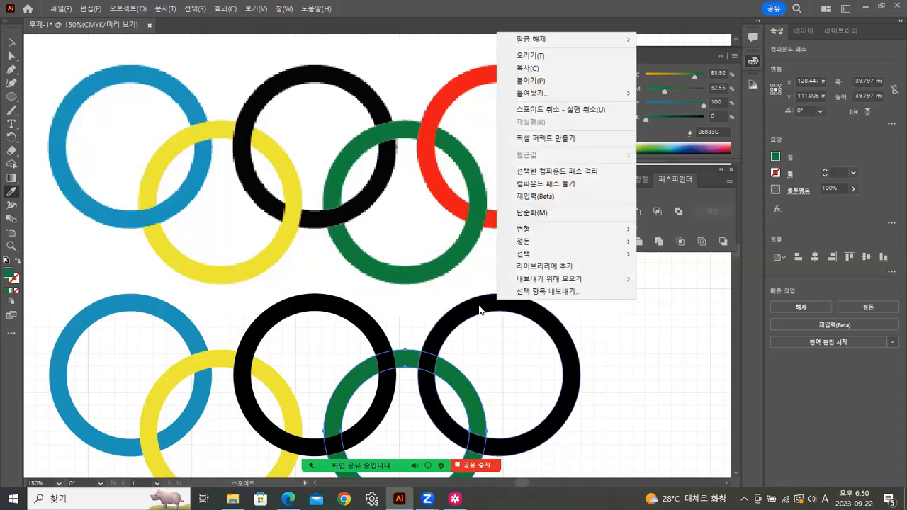
click(480, 279)
click(482, 300)
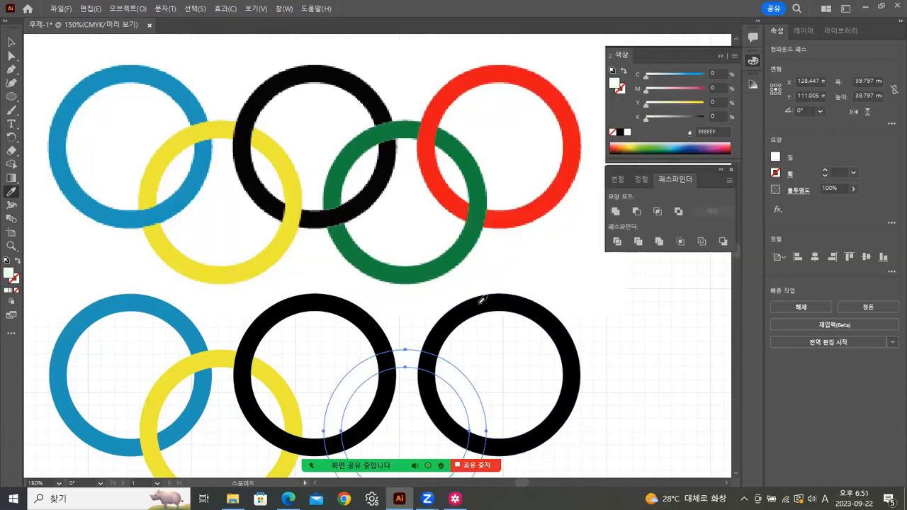
key(ctrl+z)
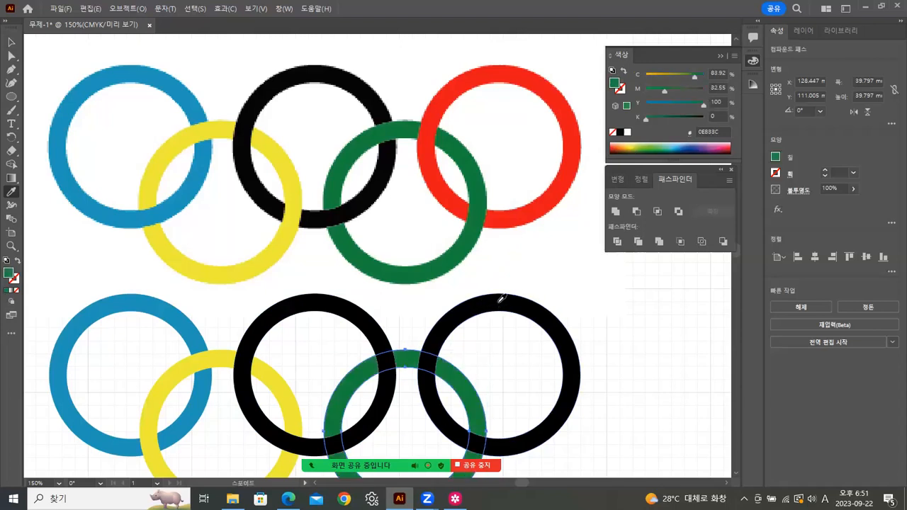
Fill the upper-right vector ring with the red sampled from the reference image's red ring, and deselect it.
key(v)
click(499, 301)
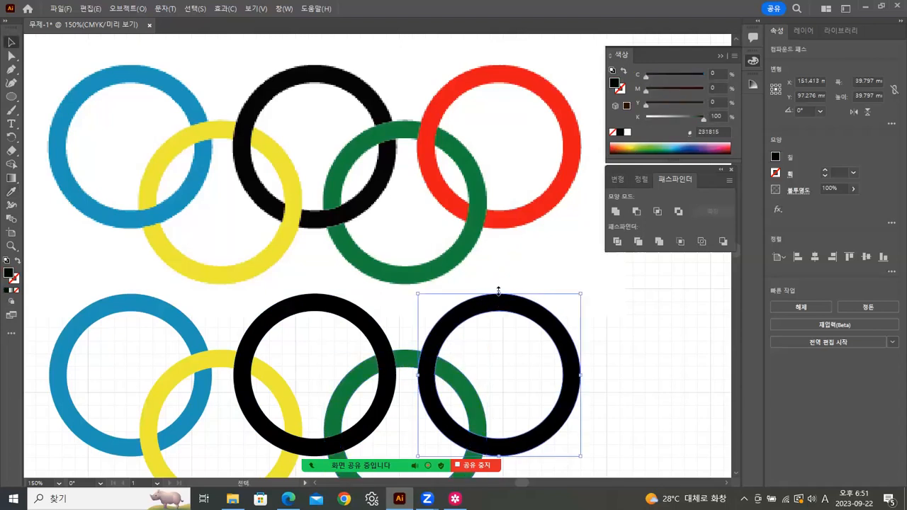
key(i)
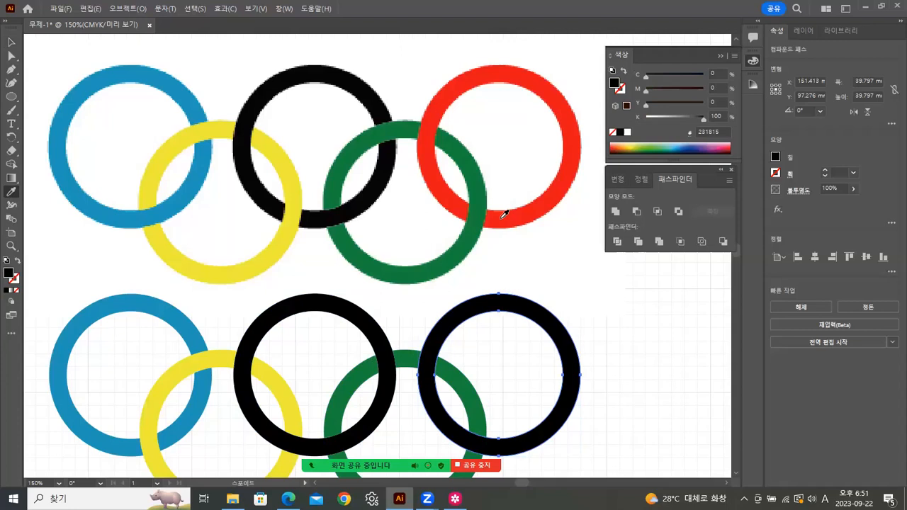
click(505, 214)
key(v)
click(524, 258)
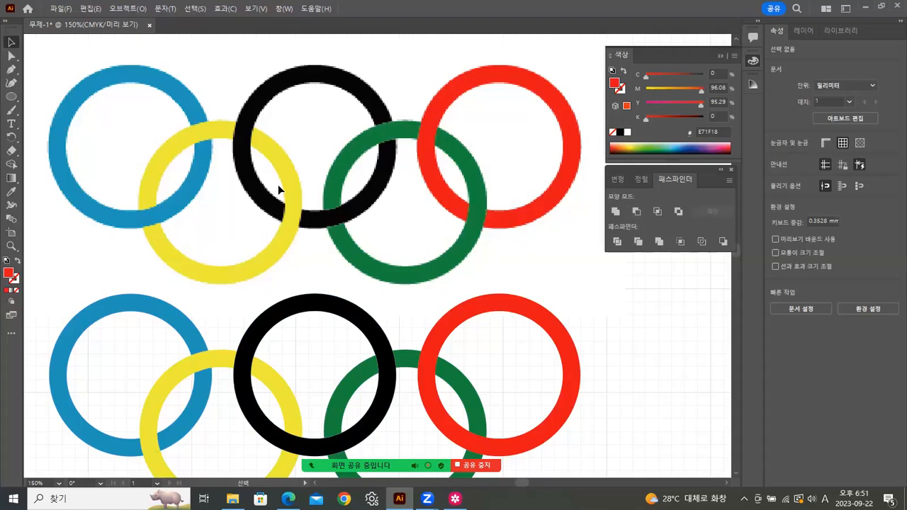
drag(498, 330, 508, 258)
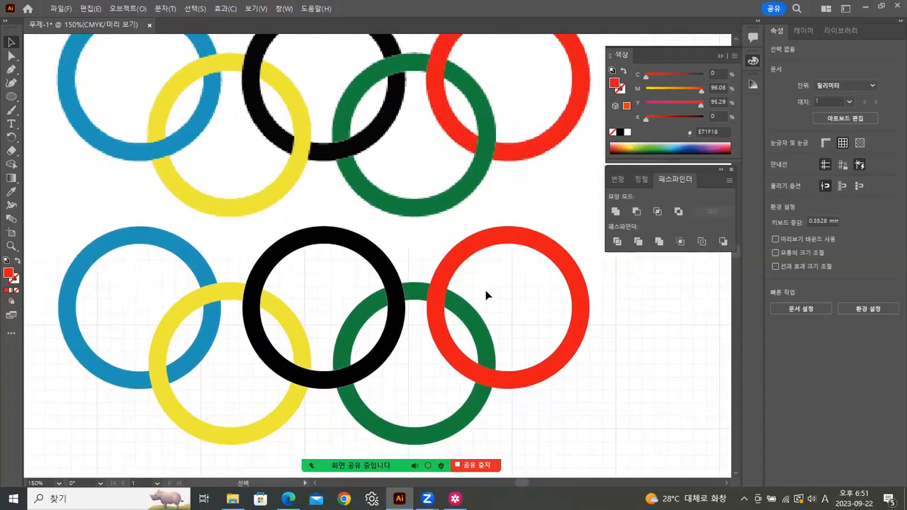
mouse_move(426, 498)
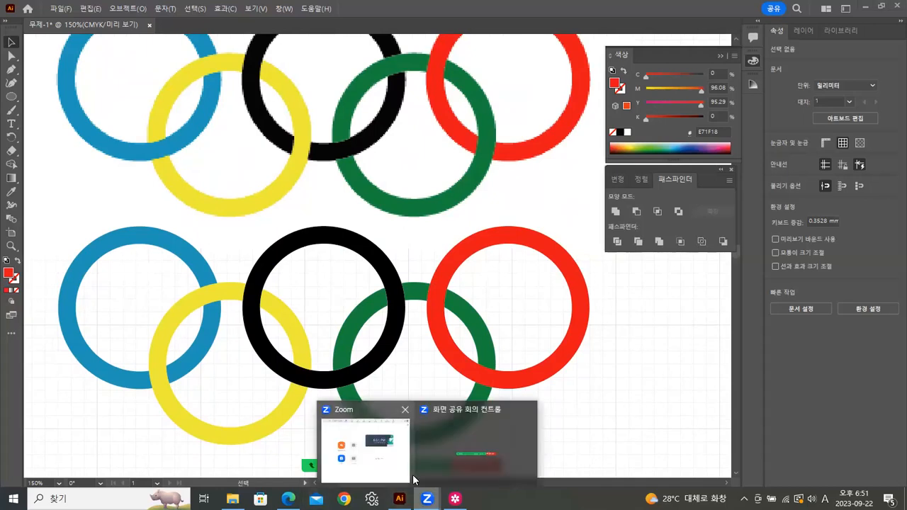
click(469, 435)
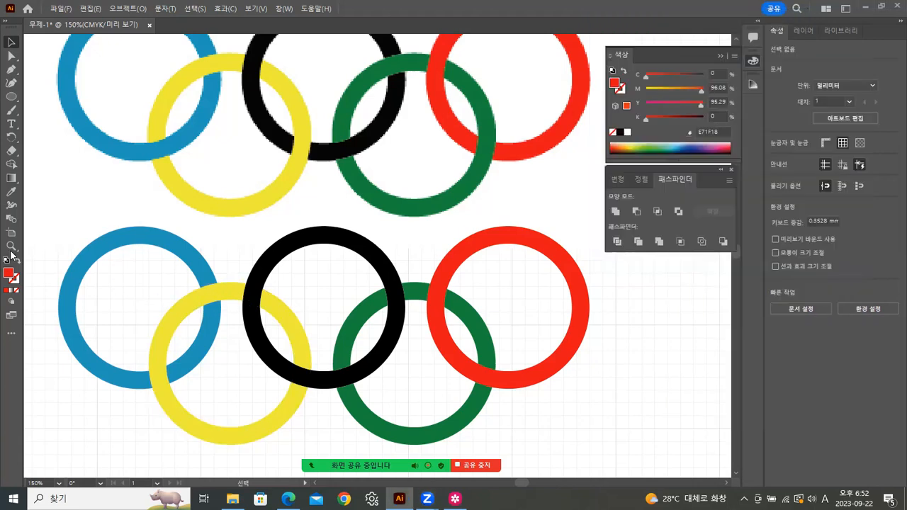
Split the five coloured vector rings at all their overlaps with the Pathfinder Divide operation.
drag(40, 269, 557, 421)
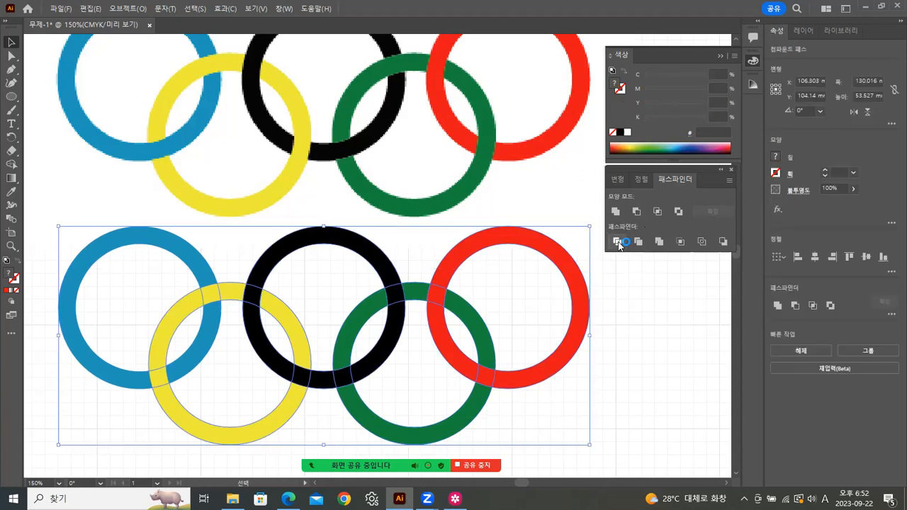
click(618, 243)
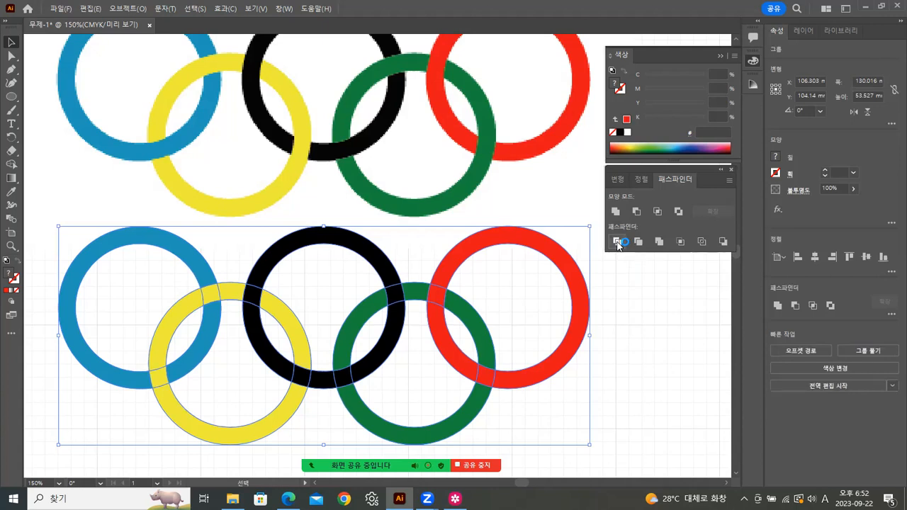
Ungroup the divided ring pieces and deselect everything.
click(625, 304)
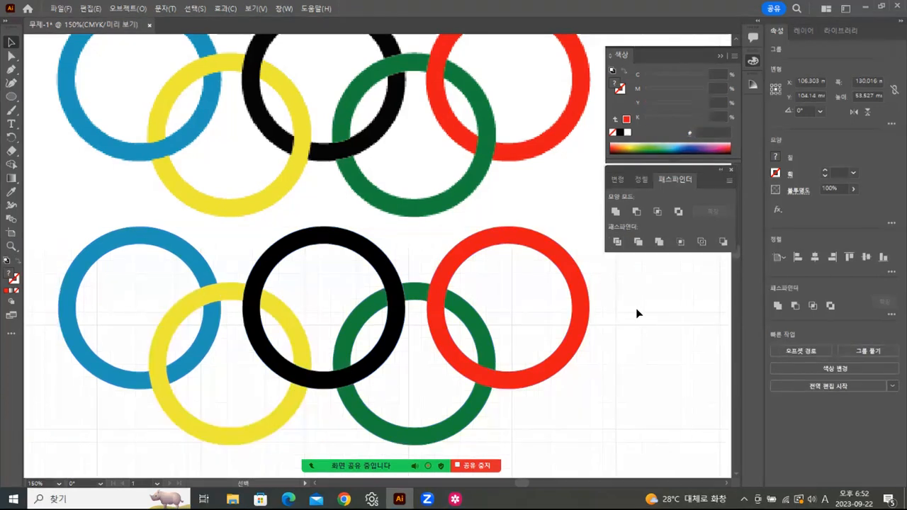
click(221, 284)
right_click(222, 285)
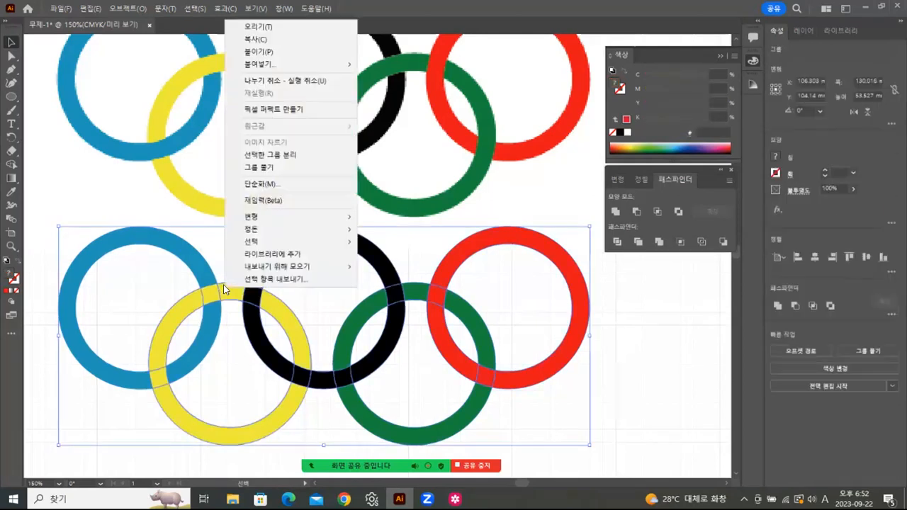
click(248, 167)
click(659, 339)
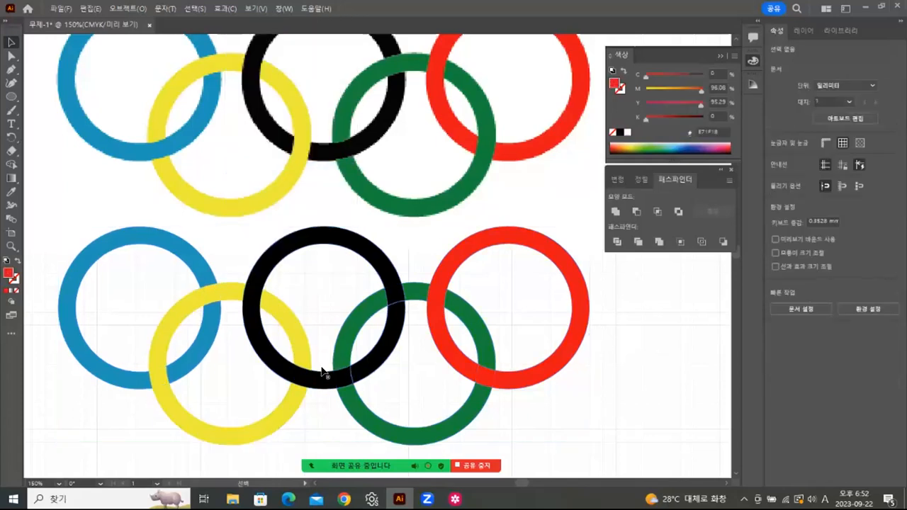
Recolour the lower overlap between the blue and yellow rings with the sampled blue so the blue ring passes in front, and deselect it.
click(156, 375)
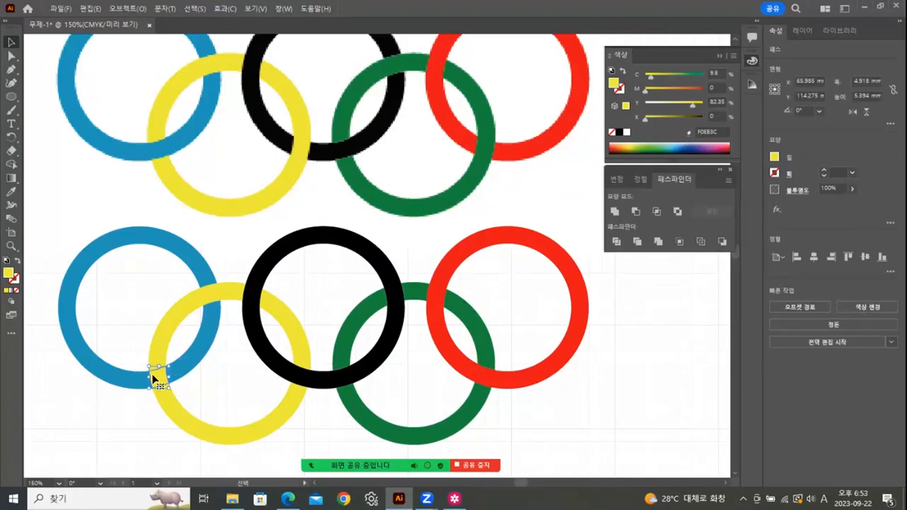
click(11, 191)
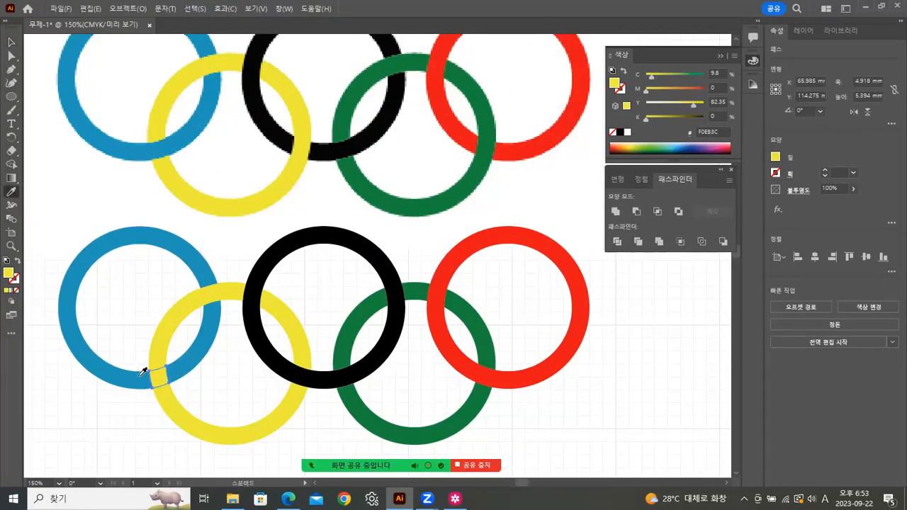
click(141, 373)
click(10, 45)
click(151, 334)
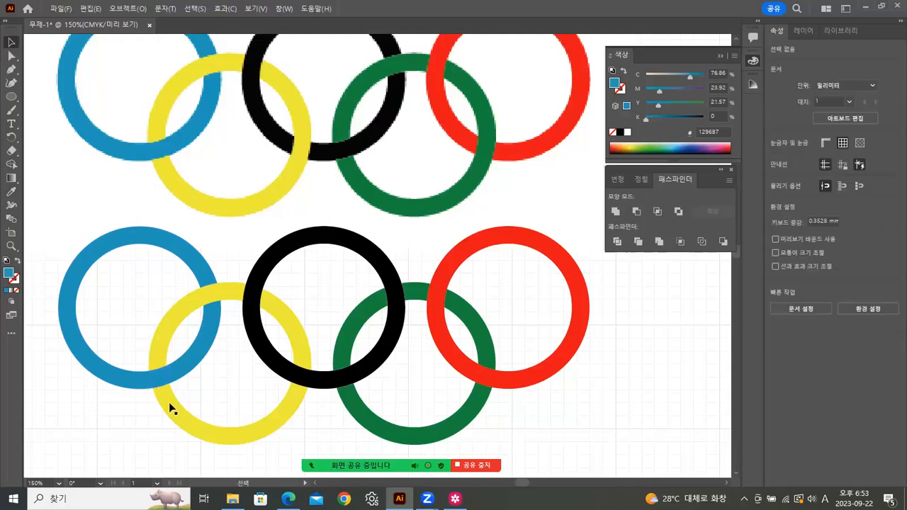
Recolour the lower overlap between the black and yellow vector rings with the yellow sampled from the adjoining ring.
click(207, 328)
click(301, 375)
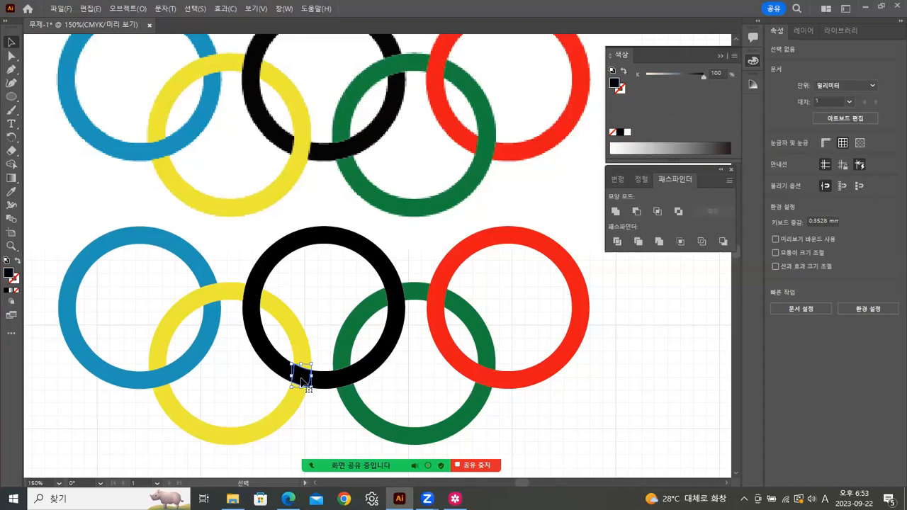
click(12, 192)
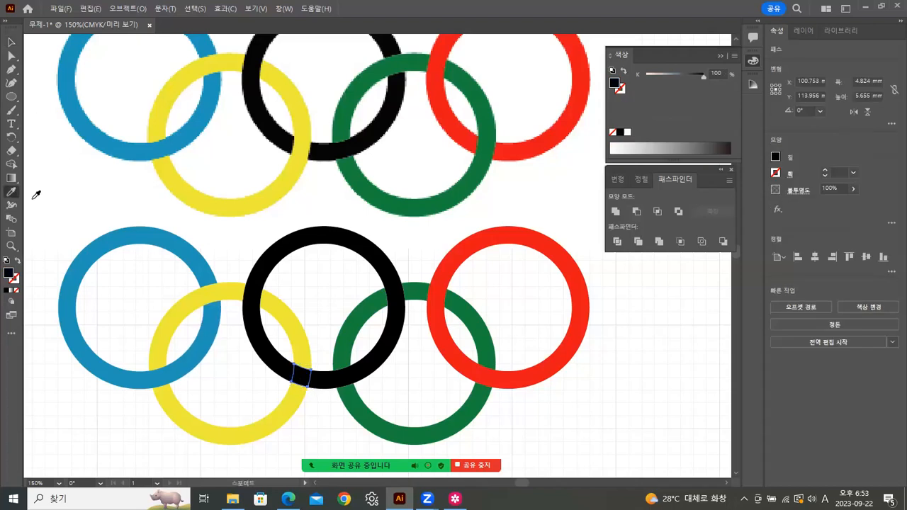
click(305, 352)
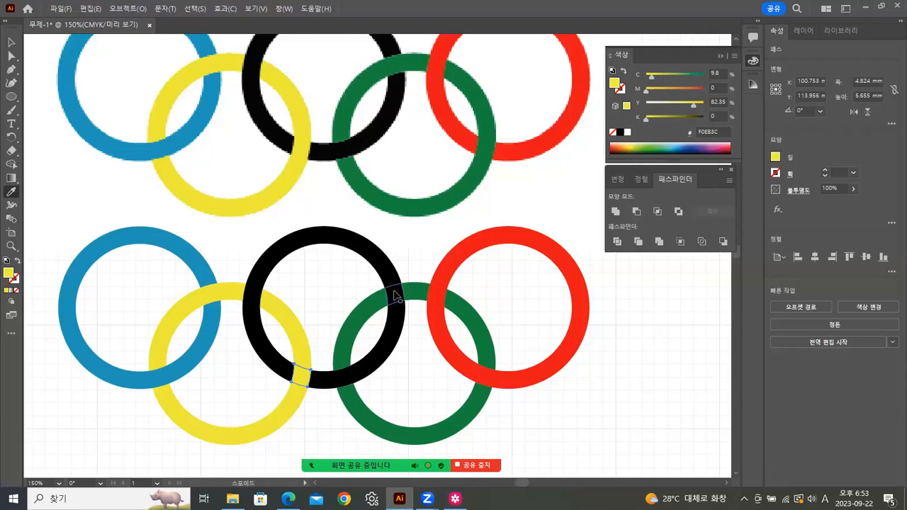
Recolour the green ring's upper overlap with black and its lower overlap with red using the sampled green, and deselect.
ctrl+click(396, 295)
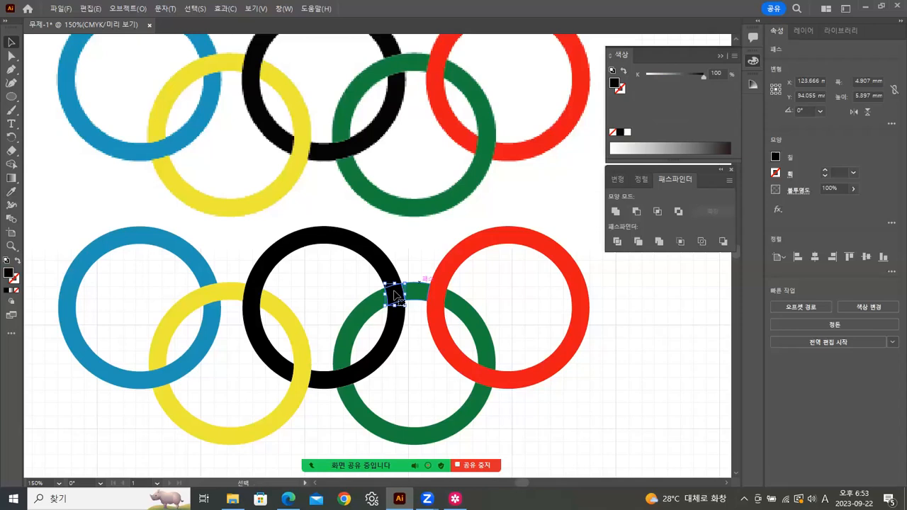
click(380, 291)
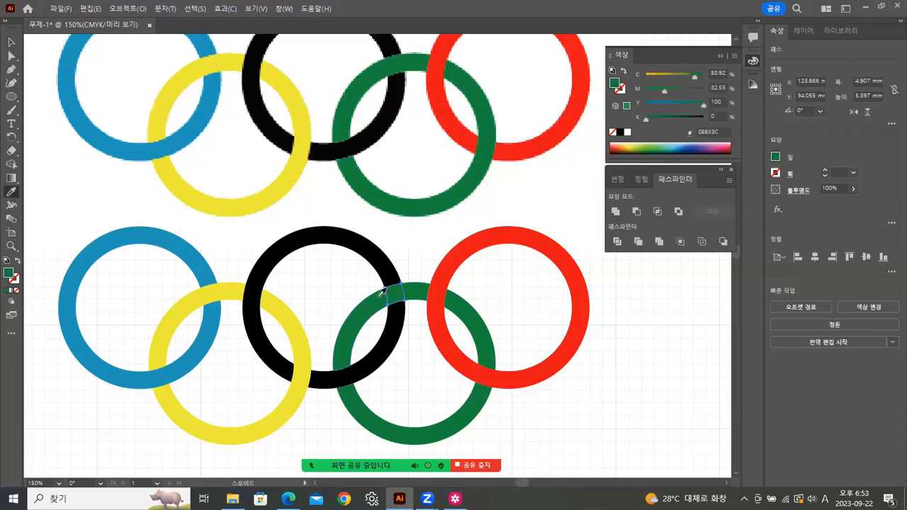
ctrl+click(486, 374)
click(492, 385)
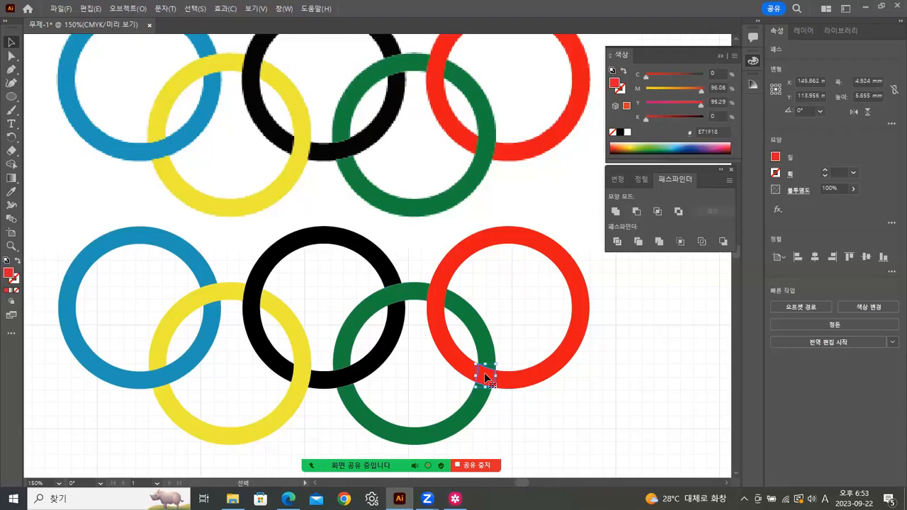
click(492, 335)
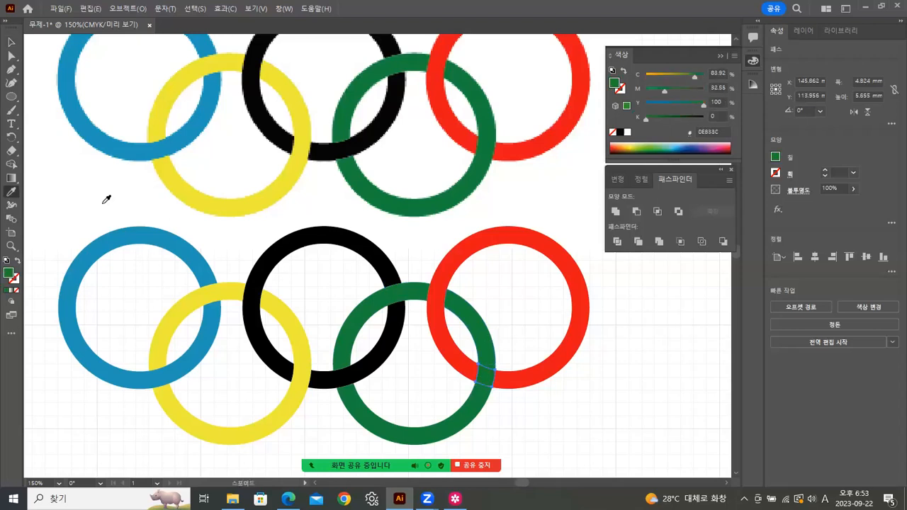
click(10, 41)
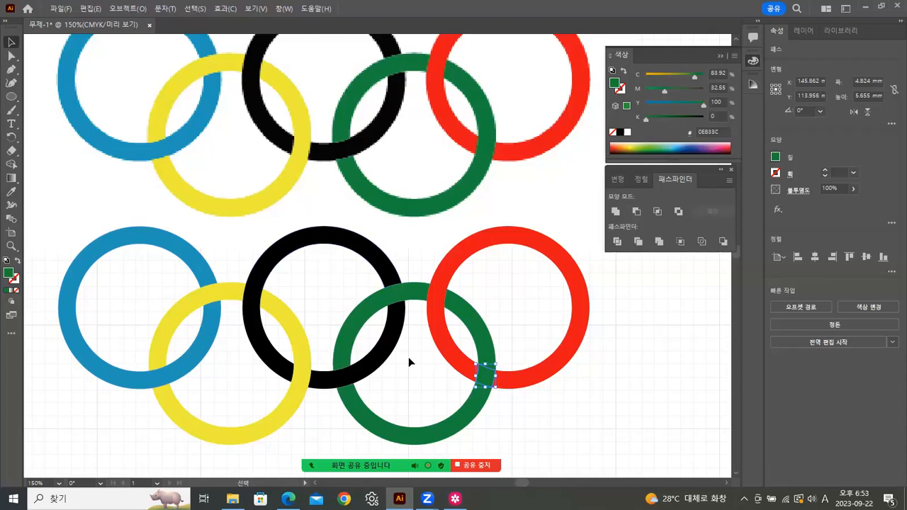
click(525, 324)
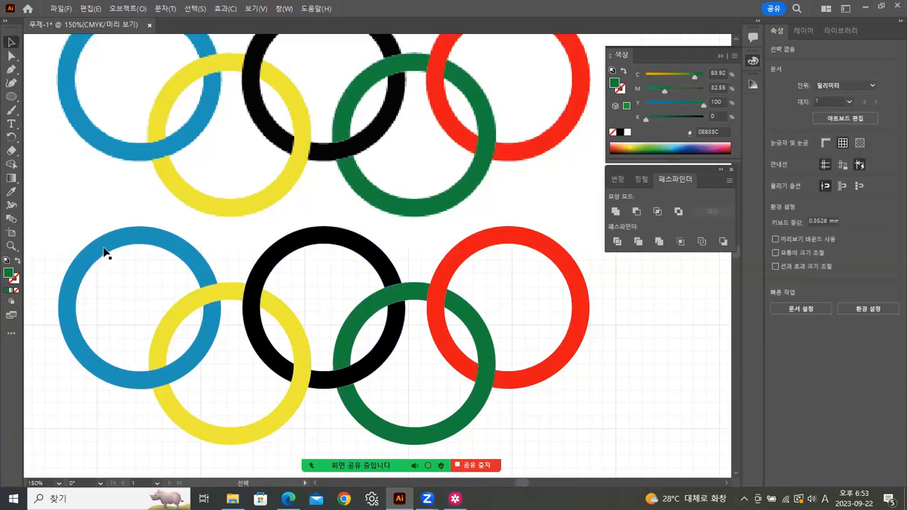
Select all the pieces of the blue vector ring and merge them into one shape with the Pathfinder Unite operation.
click(170, 358)
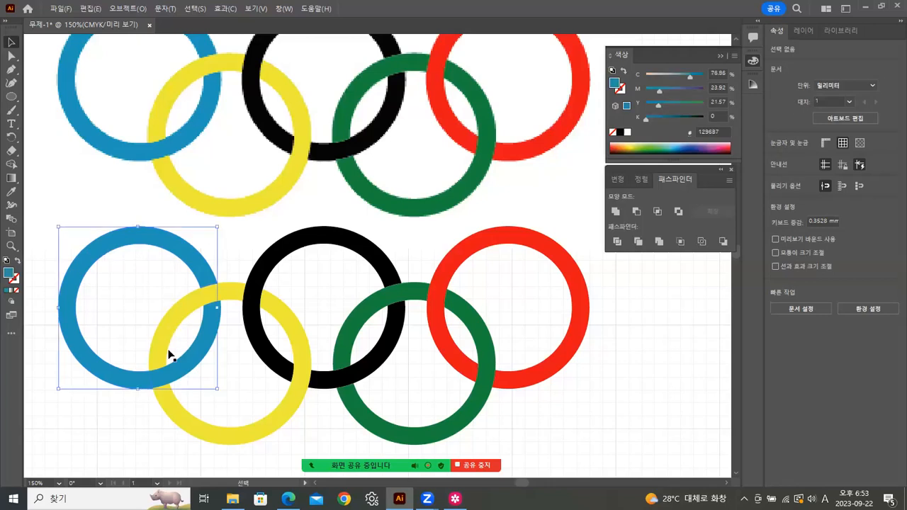
click(164, 376)
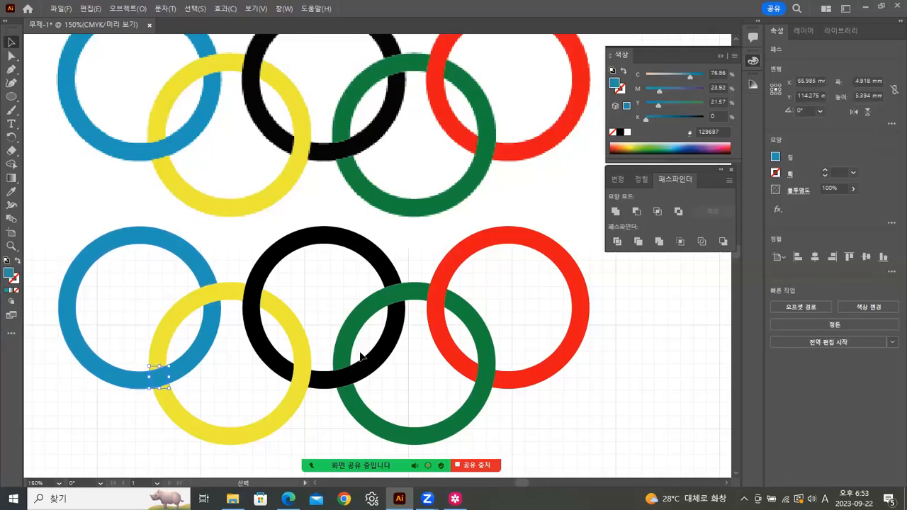
click(192, 273)
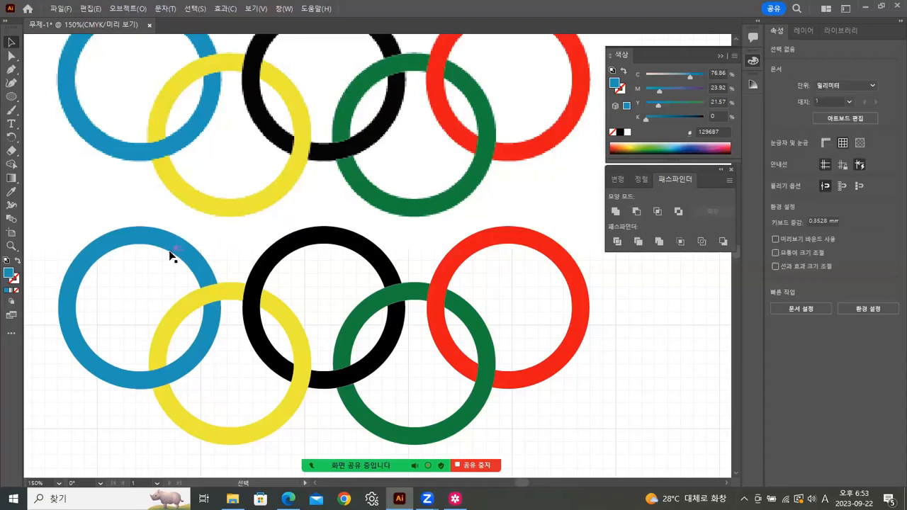
click(173, 248)
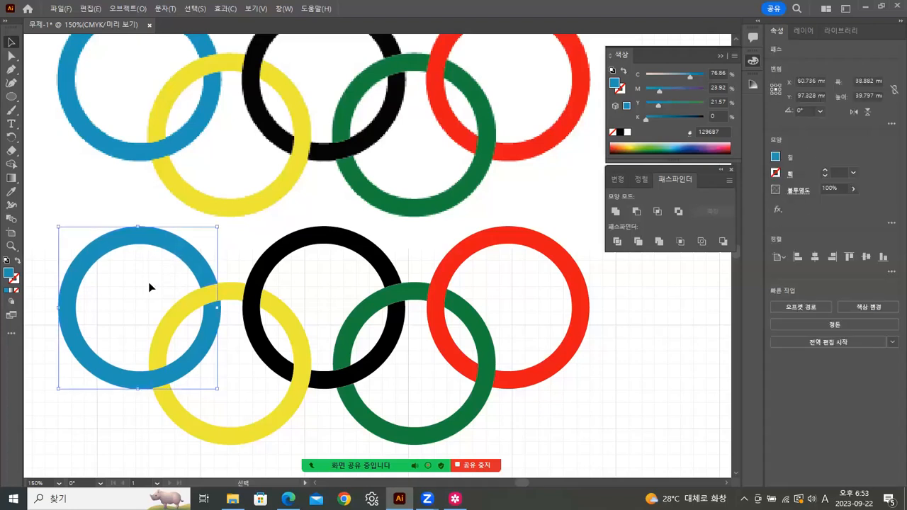
shift+click(157, 380)
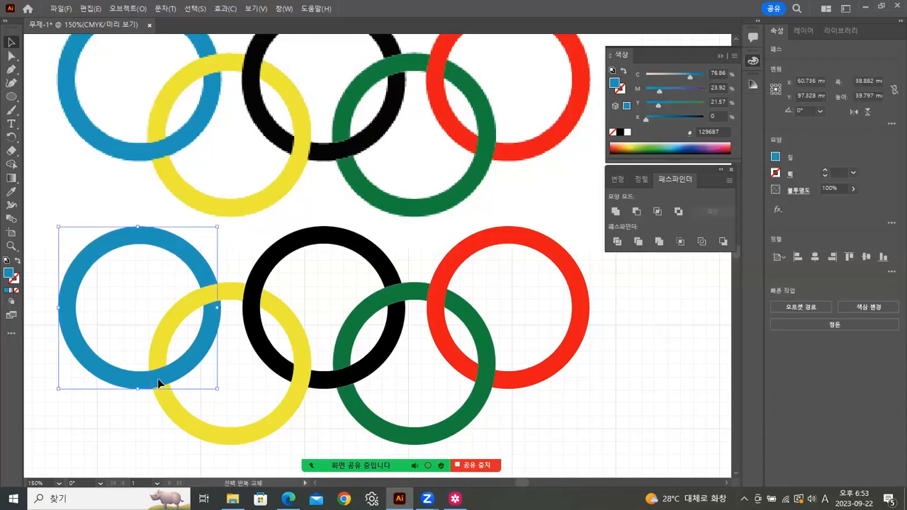
shift+click(195, 363)
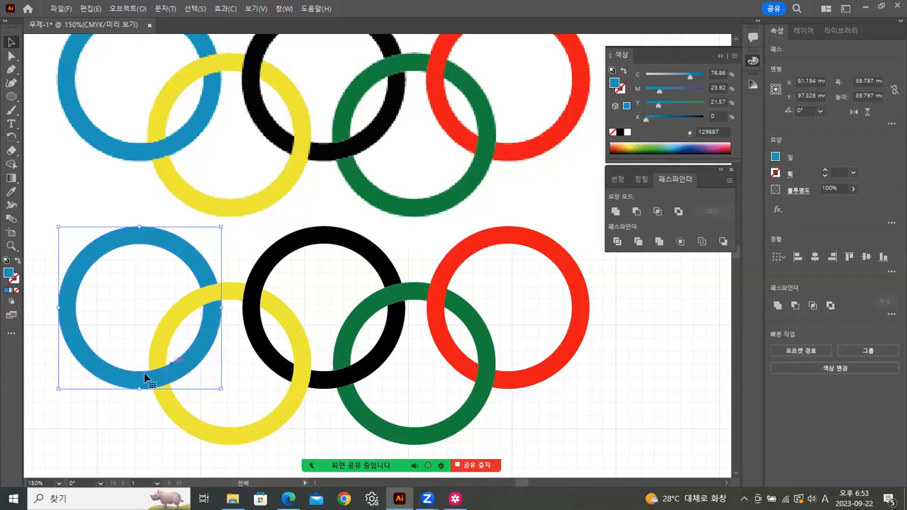
click(615, 213)
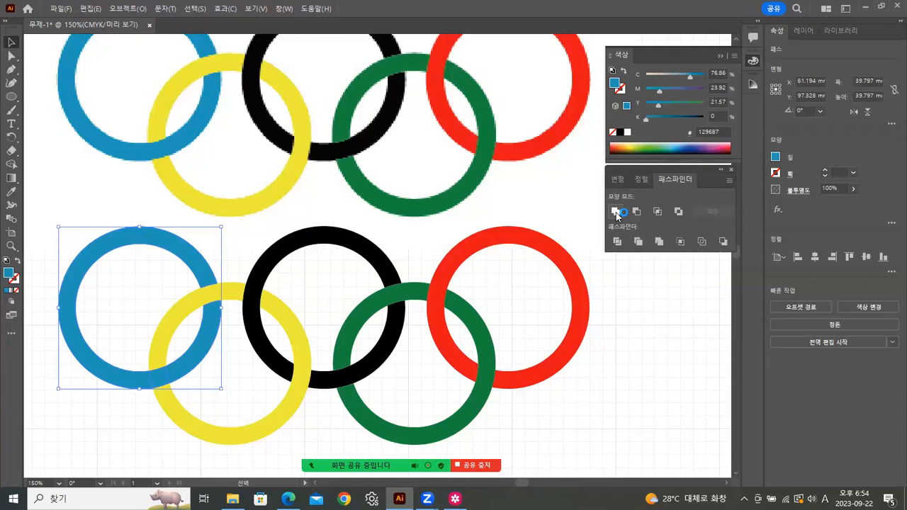
click(192, 371)
click(180, 371)
key(F1)
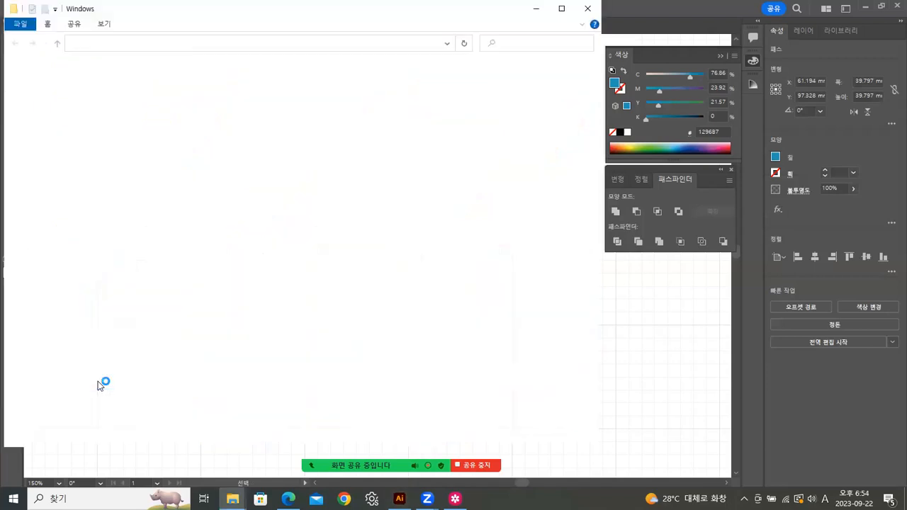
click(535, 8)
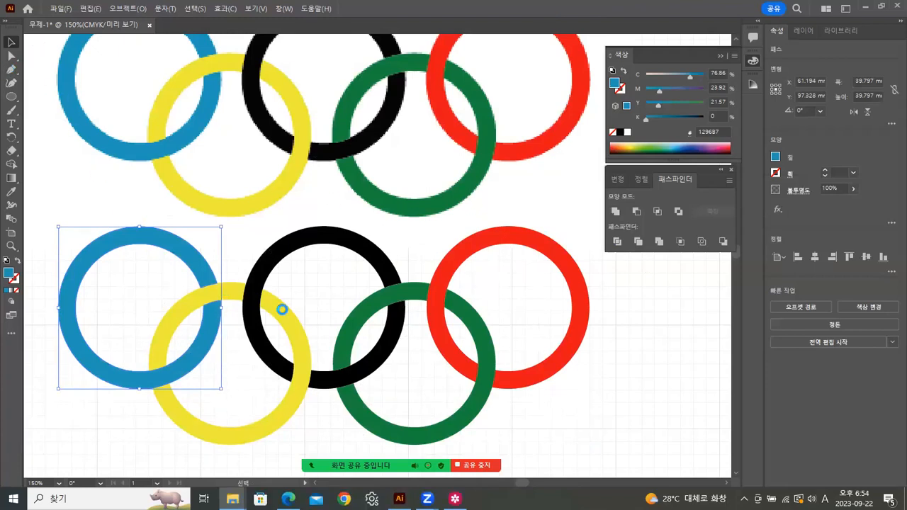
Try to merge all the pieces of the yellow vector ring into one shape with Pathfinder Unite.
click(187, 425)
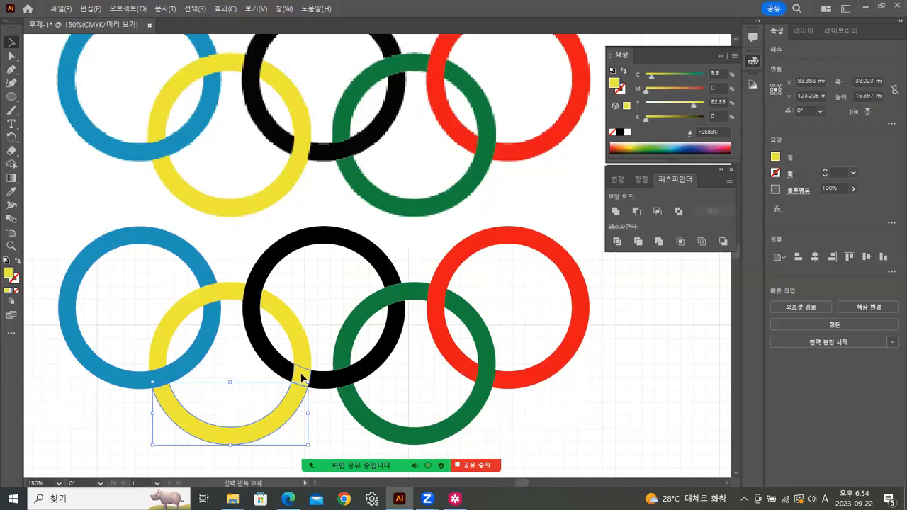
shift+click(256, 305)
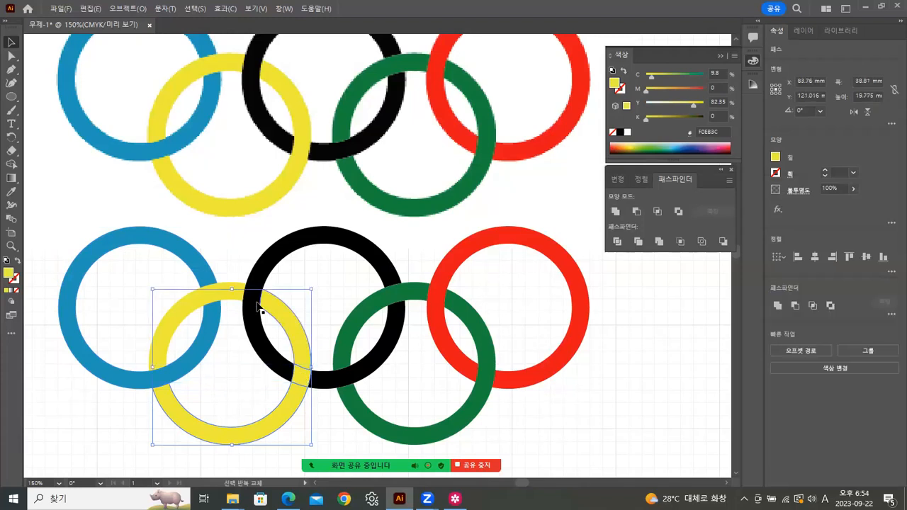
shift+click(211, 297)
shift+click(182, 314)
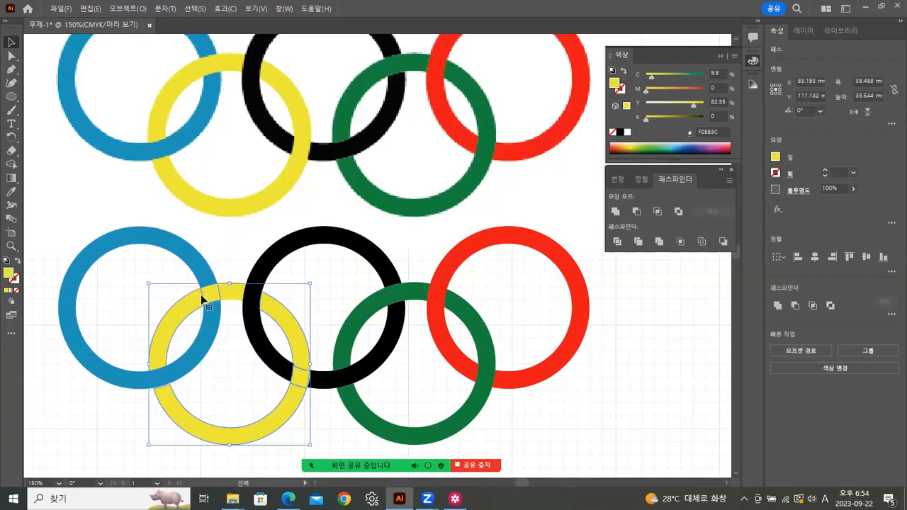
shift+click(229, 292)
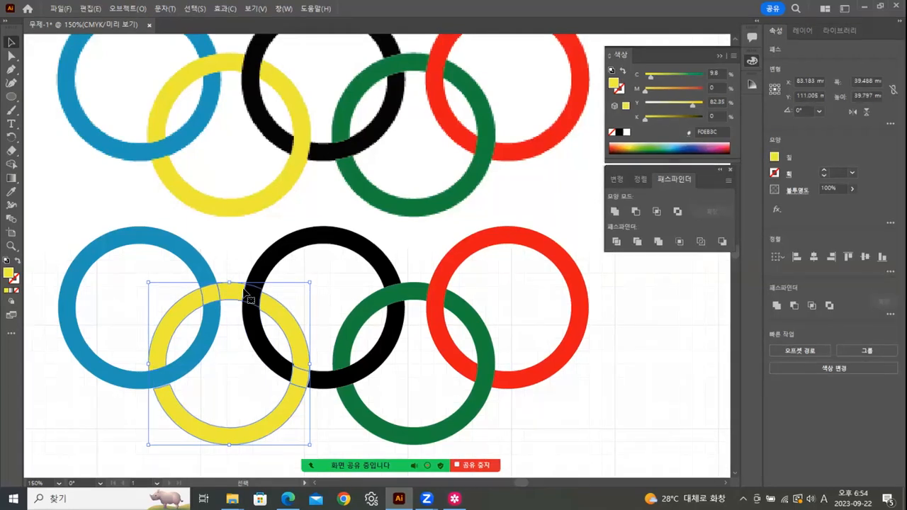
click(611, 210)
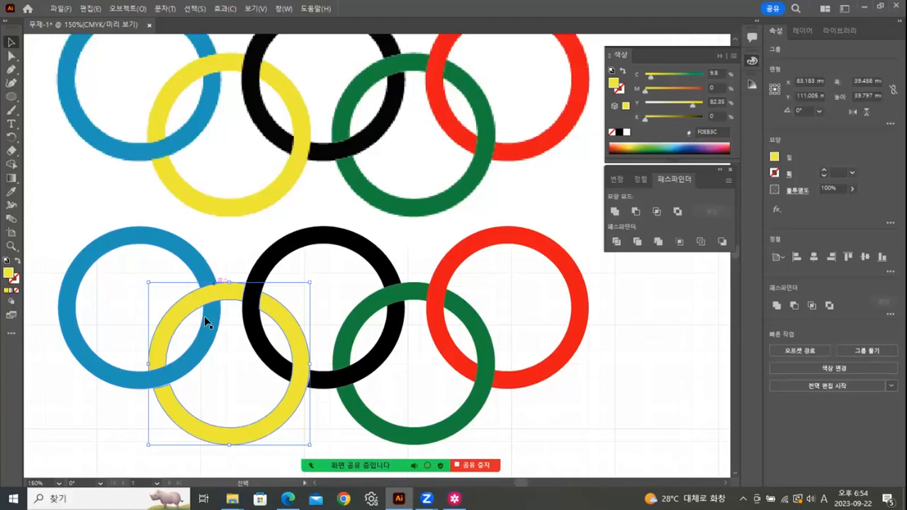
click(315, 239)
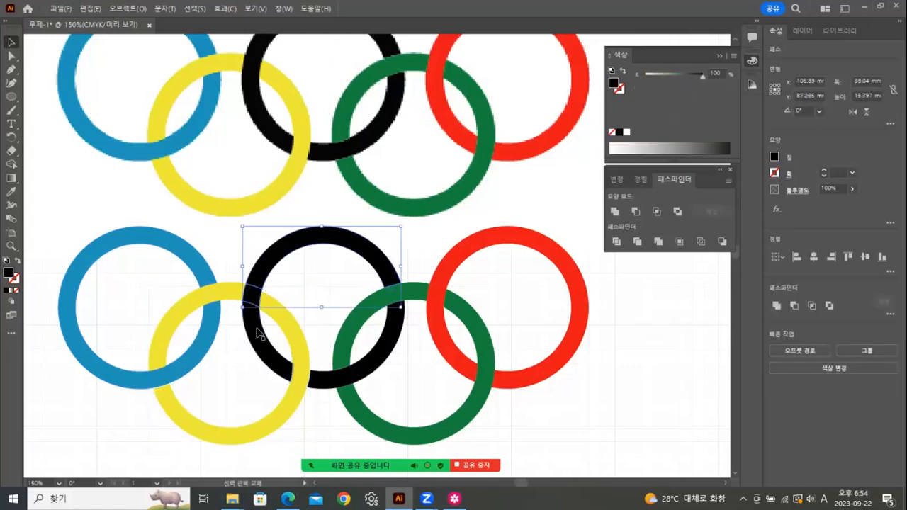
shift+click(384, 372)
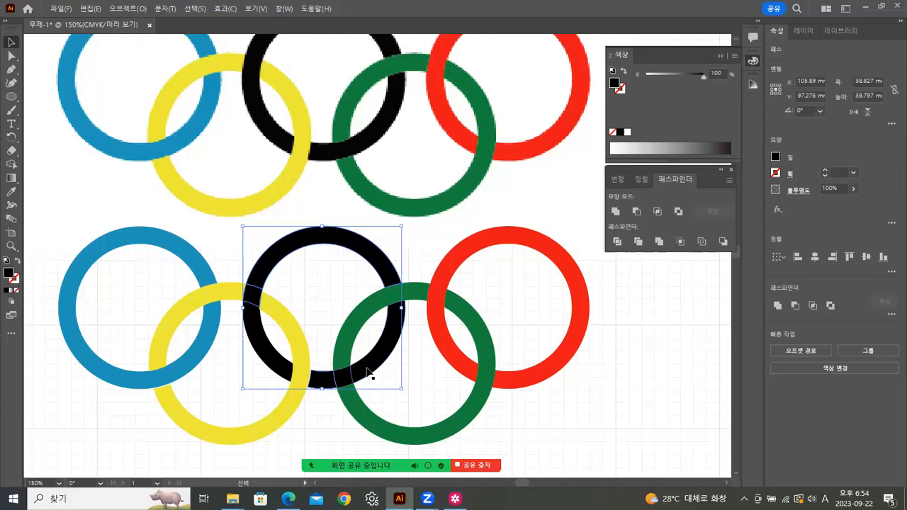
shift+click(382, 354)
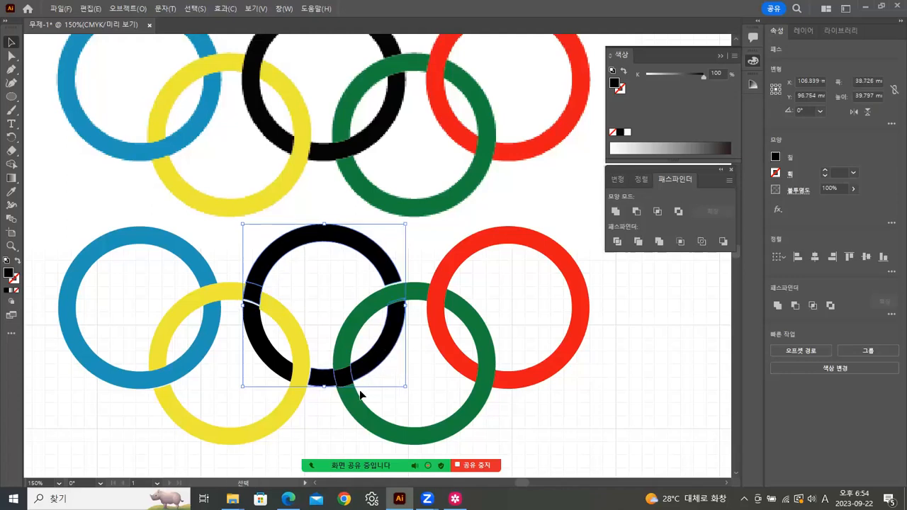
key(ctrl+z)
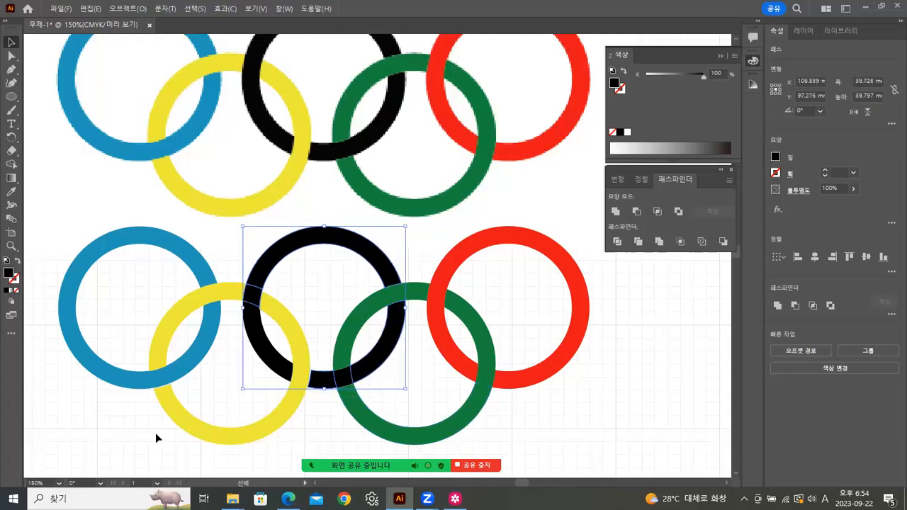
key(a)
key(v)
Undo the black piece selection changes and the yellow ring merge with its accidental shift, and deselect everything.
key(ctrl+z)
key(ctrl+z)
key(ctrl+z)
click(627, 402)
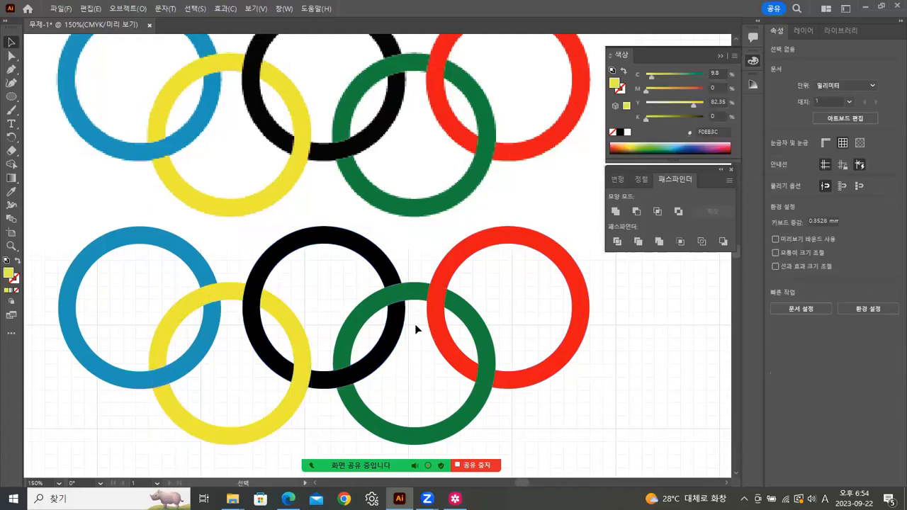
Select all the pieces of the black vector ring, merge them into one shape with Pathfinder Unite, and deselect.
click(309, 240)
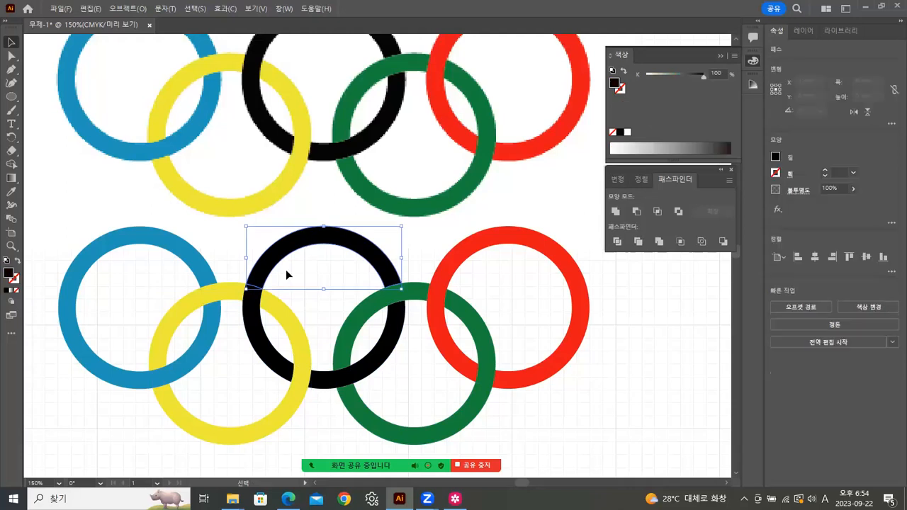
shift+click(254, 300)
shift+click(318, 379)
shift+click(342, 380)
shift+click(367, 370)
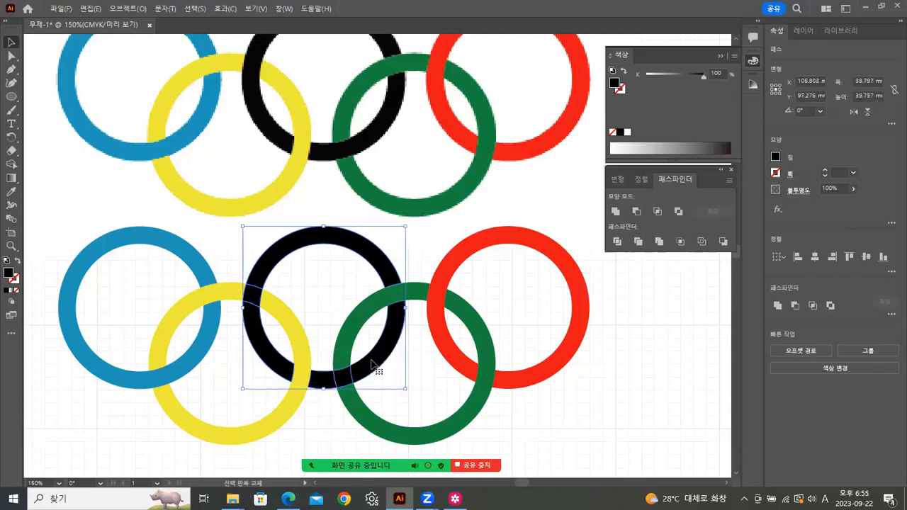
click(617, 242)
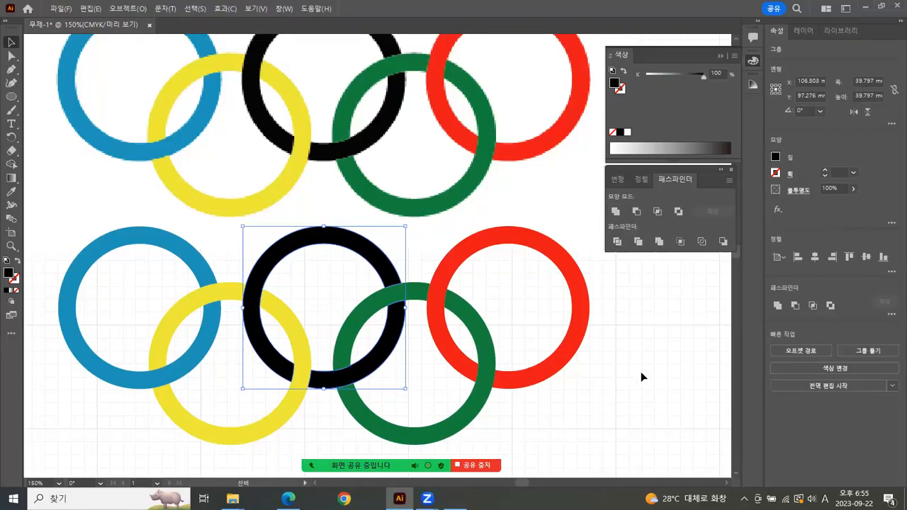
click(640, 377)
click(310, 243)
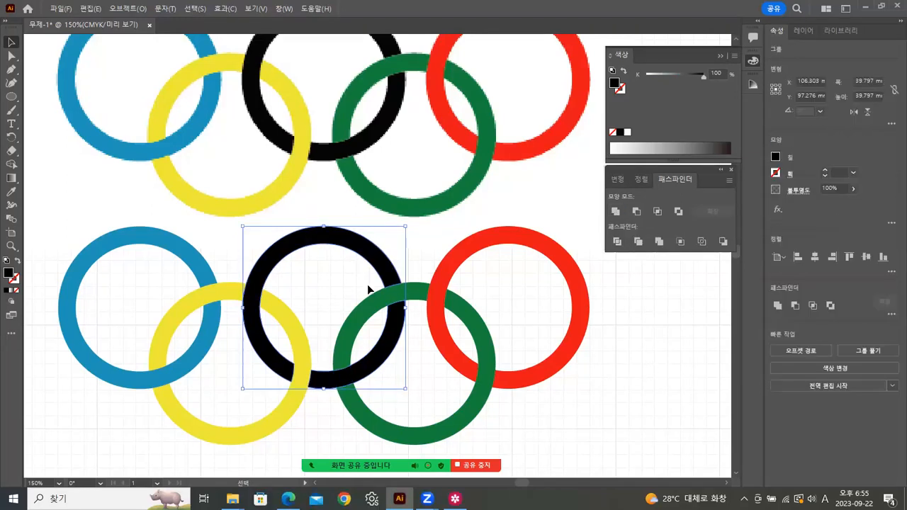
click(417, 275)
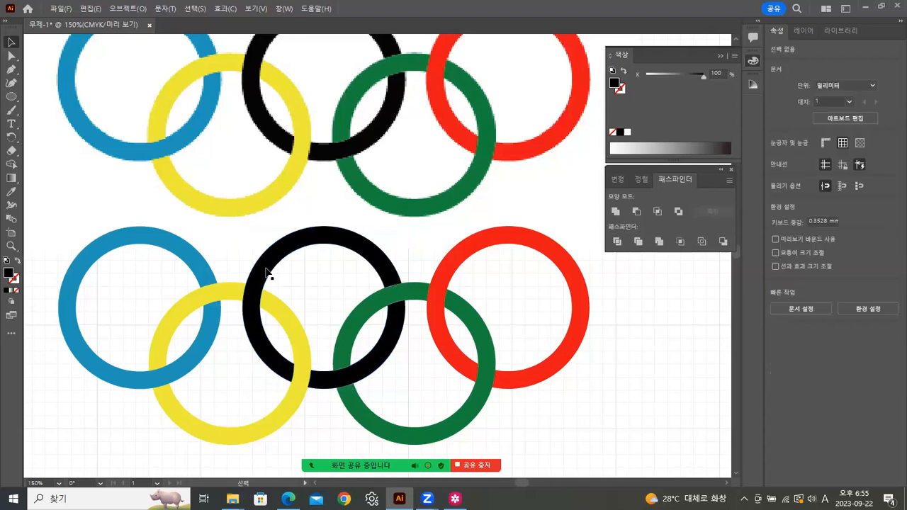
Select all the pieces of the green vector ring and merge them into one shape with Pathfinder Unite.
click(398, 303)
shift+click(417, 296)
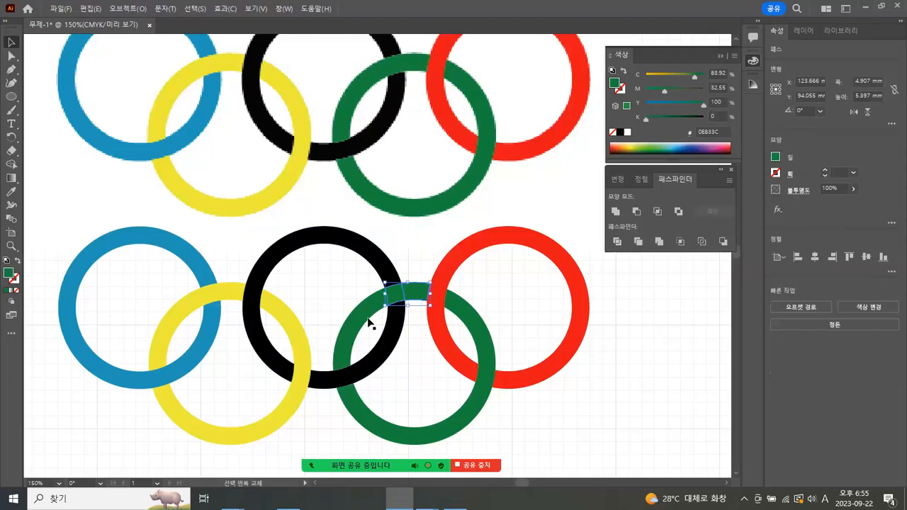
shift+click(359, 342)
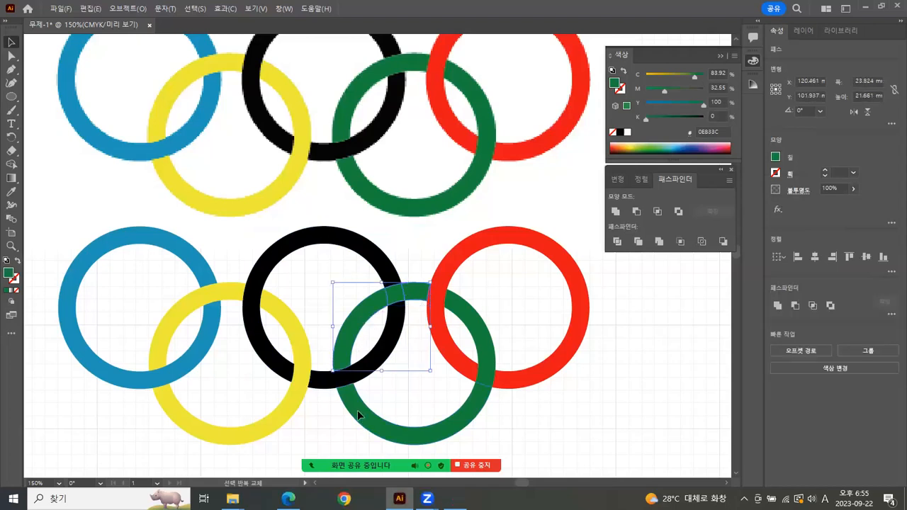
shift+click(420, 411)
shift+click(486, 364)
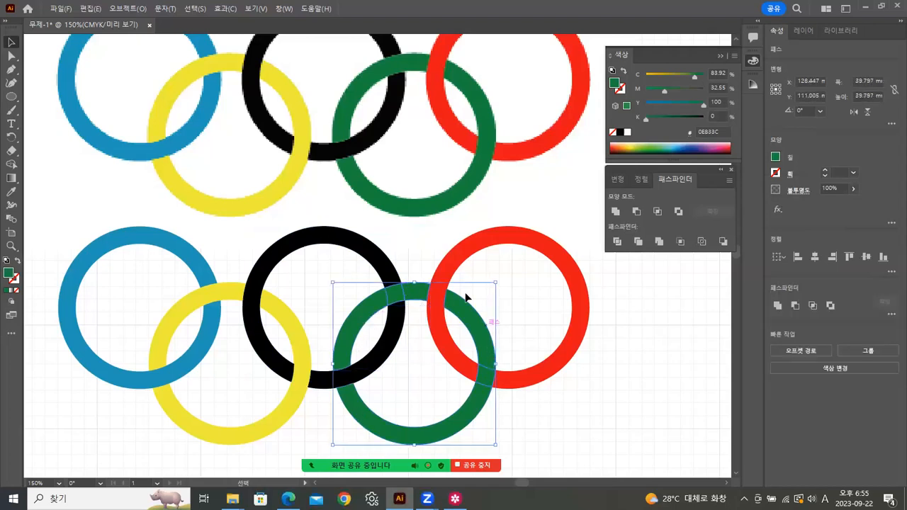
click(616, 212)
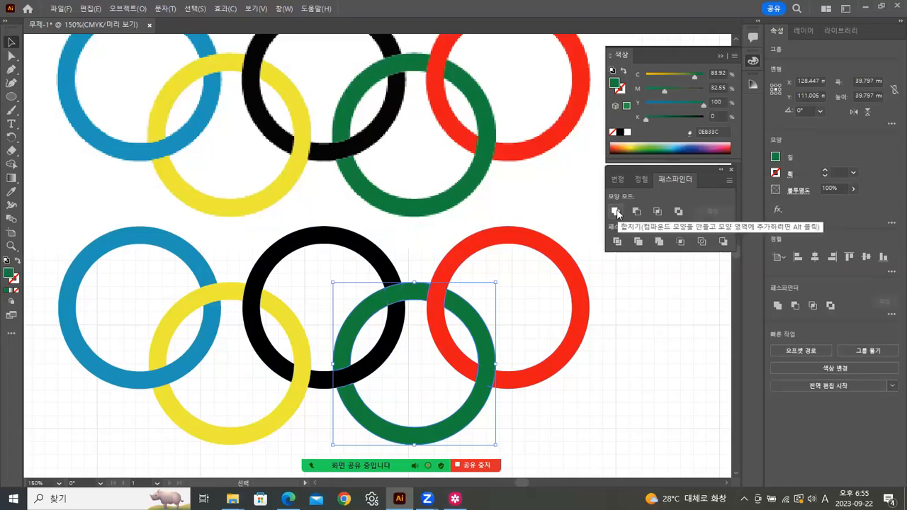
Select both pieces of the red vector ring, merge them into one shape with Pathfinder Unite, and deselect.
click(503, 241)
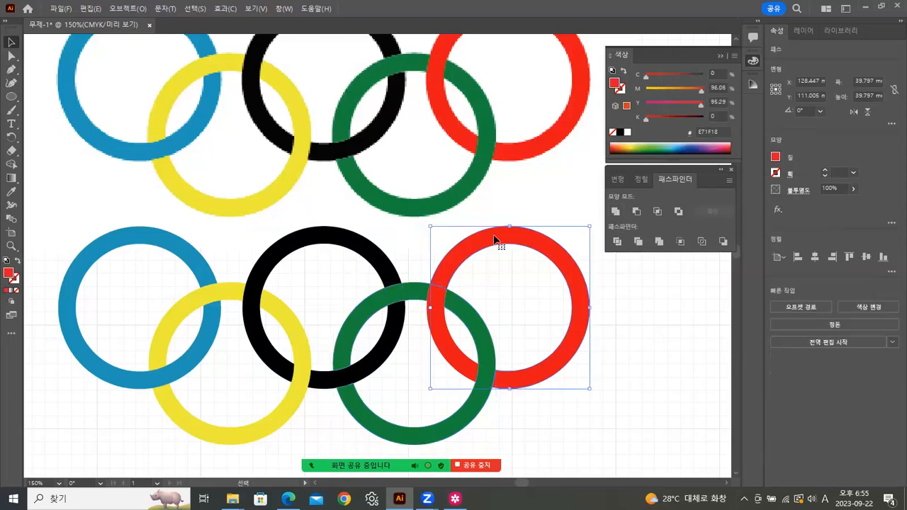
shift+click(452, 353)
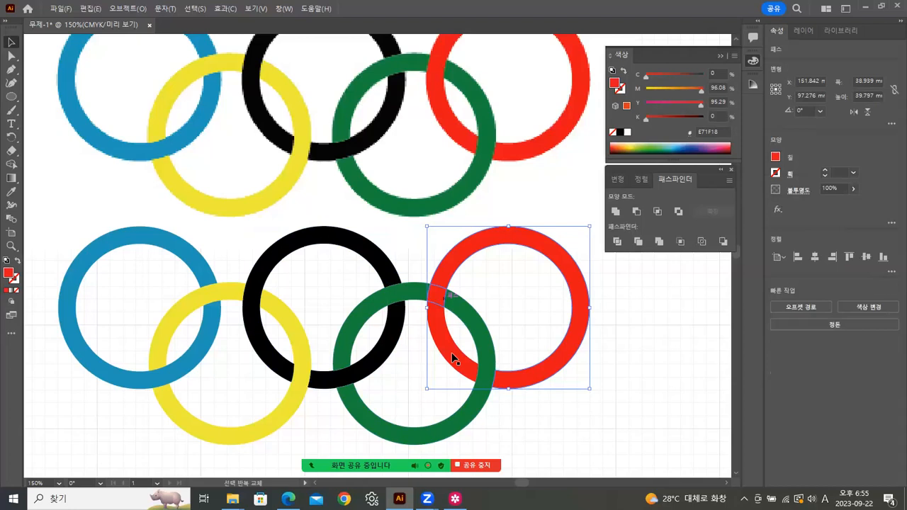
click(618, 213)
click(199, 335)
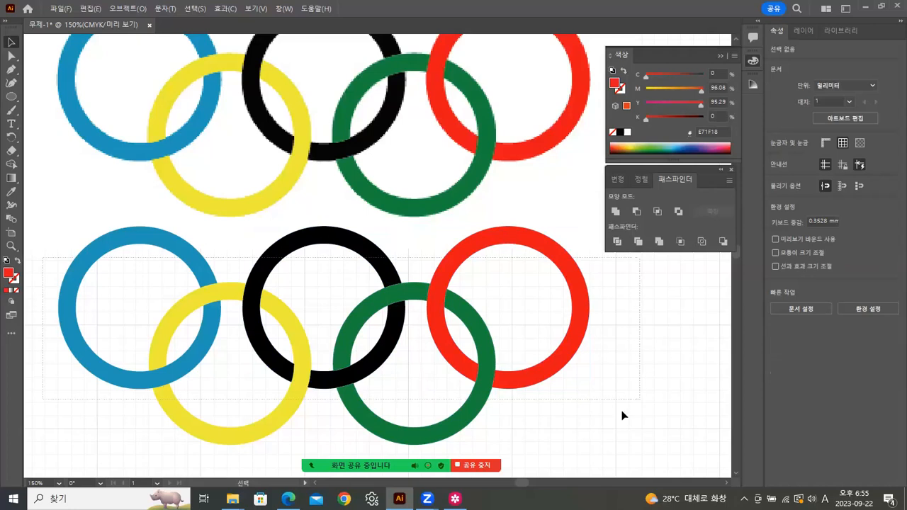
Select all the pieces of the yellow vector ring and merge them into one shape with Pathfinder Unite.
key(ctrl+a)
click(215, 293)
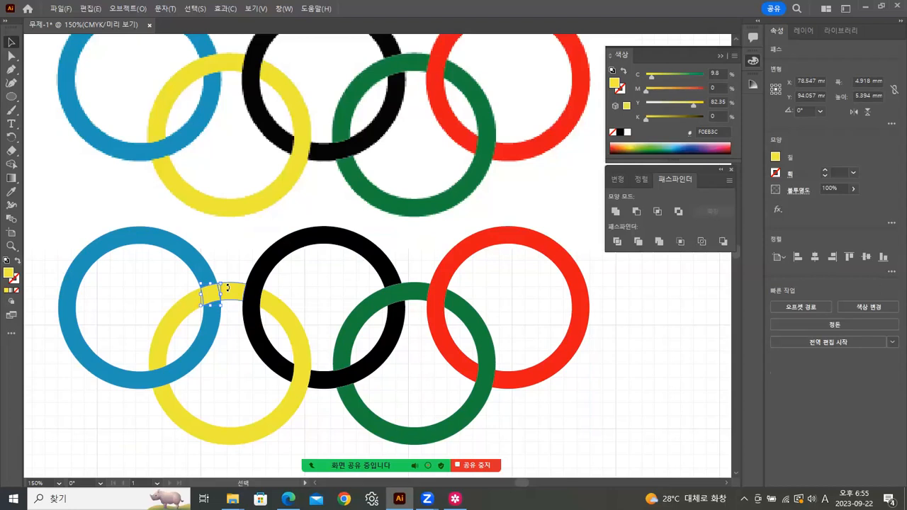
shift+click(229, 290)
shift+click(198, 307)
shift+click(269, 304)
shift+click(296, 377)
click(615, 212)
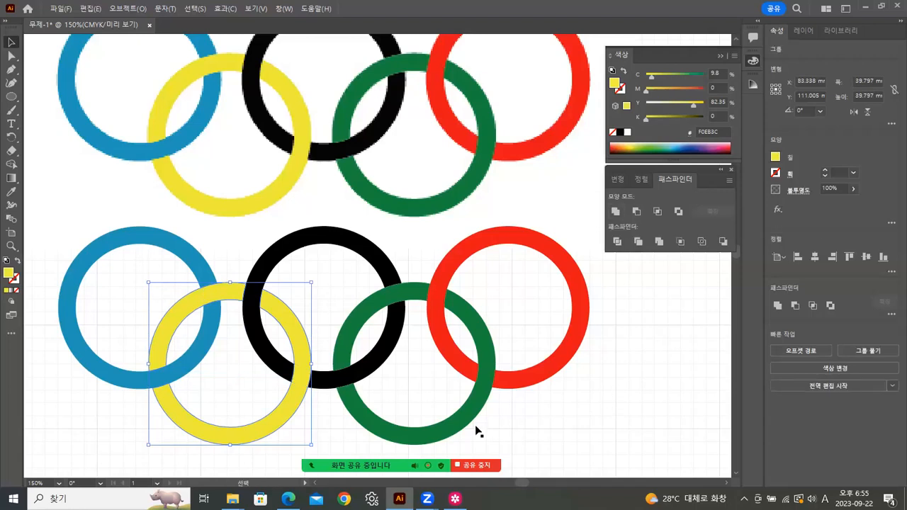
Select all five vector rings together to check their merged outlines, and deselect them.
click(456, 428)
click(55, 258)
drag(53, 254, 636, 397)
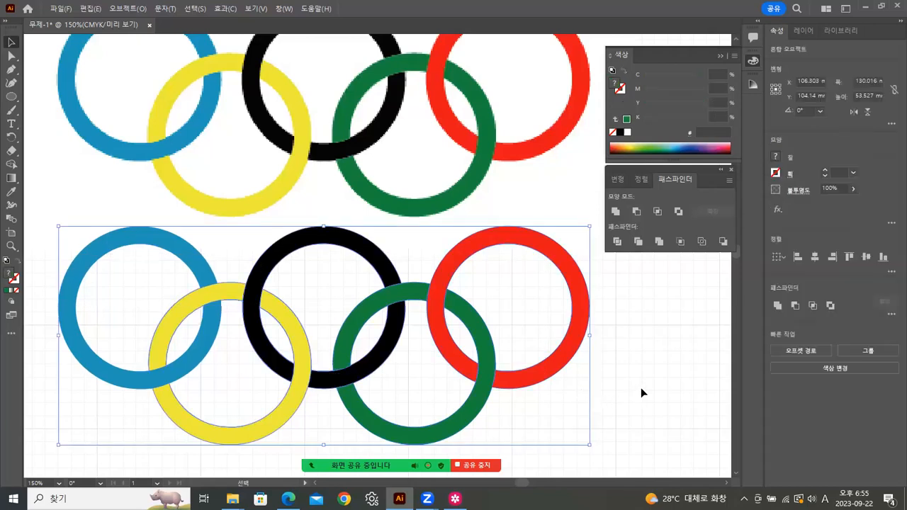
click(608, 389)
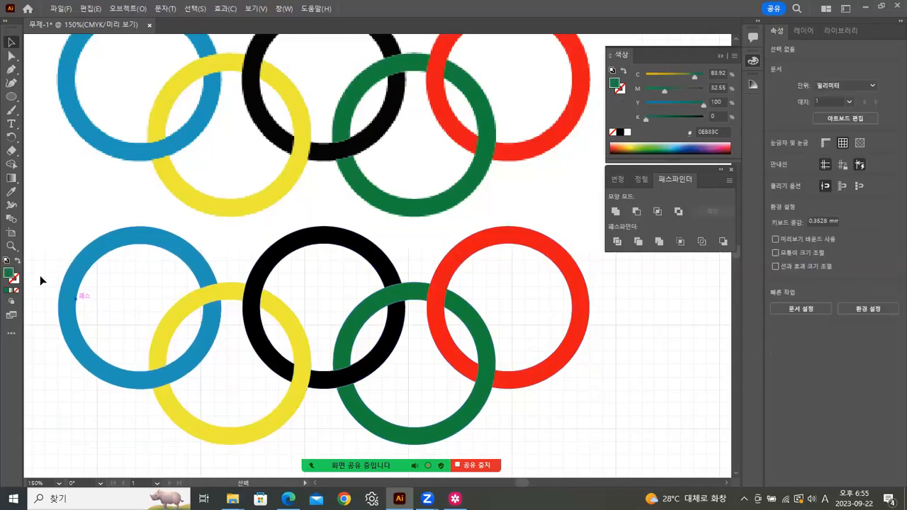
key(ctrl+a)
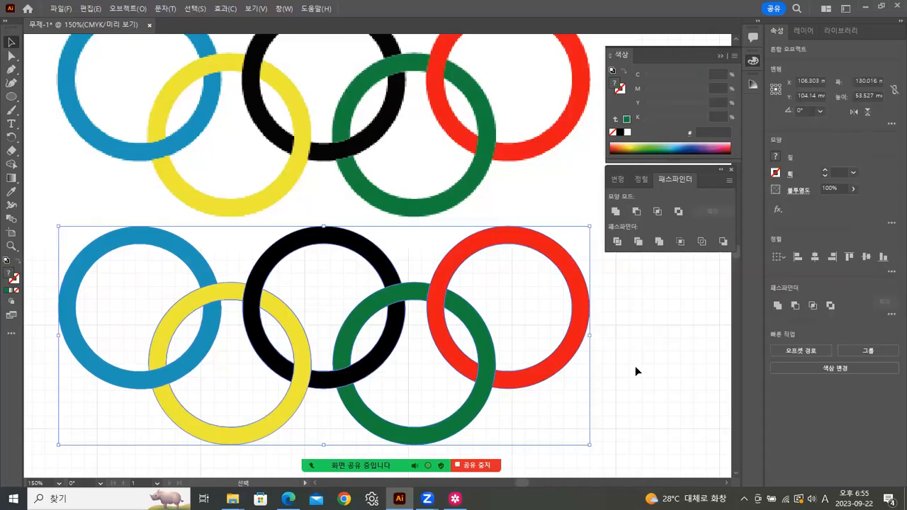
key(ctrl+shift+a)
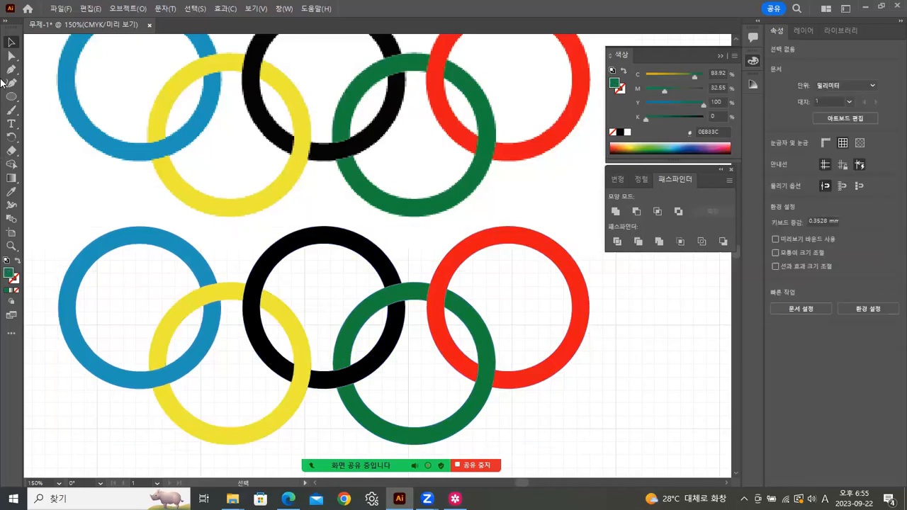
Save the document on the computer as 02 in Adobe Illustrator (*.AI) format, using the Illustrator 2020 version options.
click(60, 8)
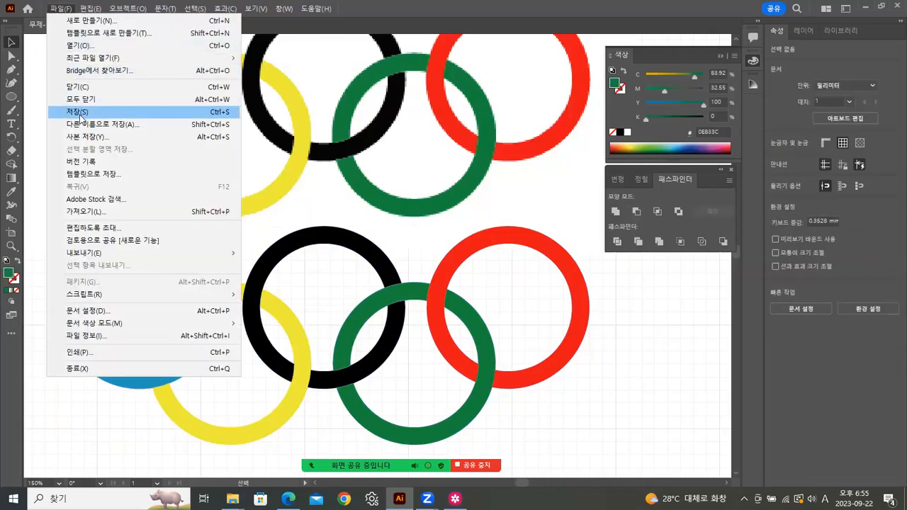
click(95, 115)
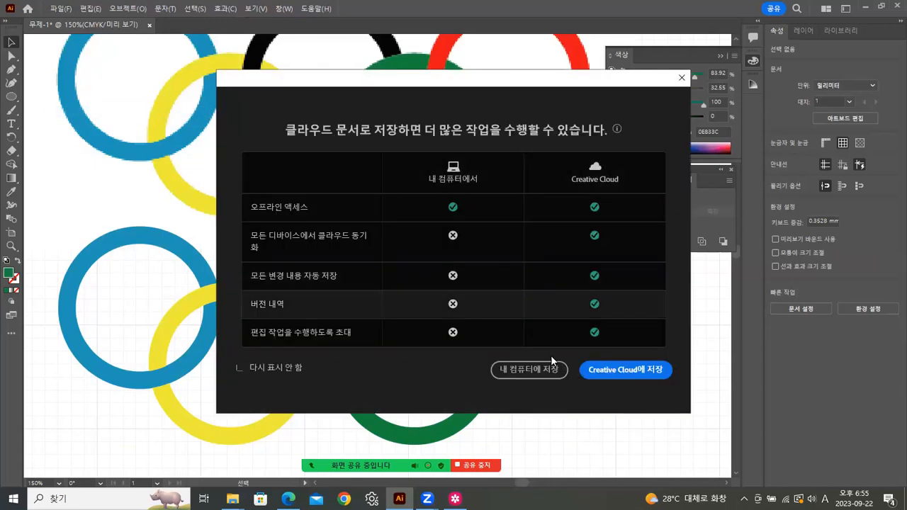
click(548, 368)
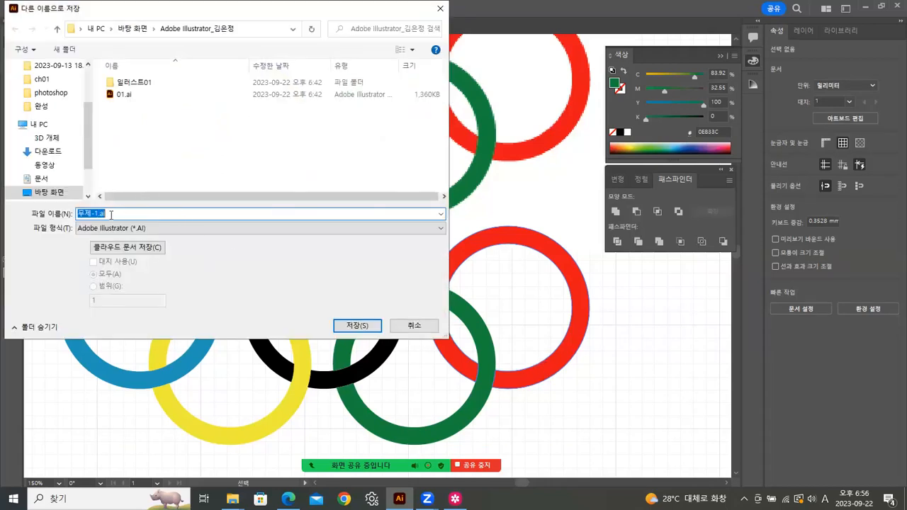
text(0)
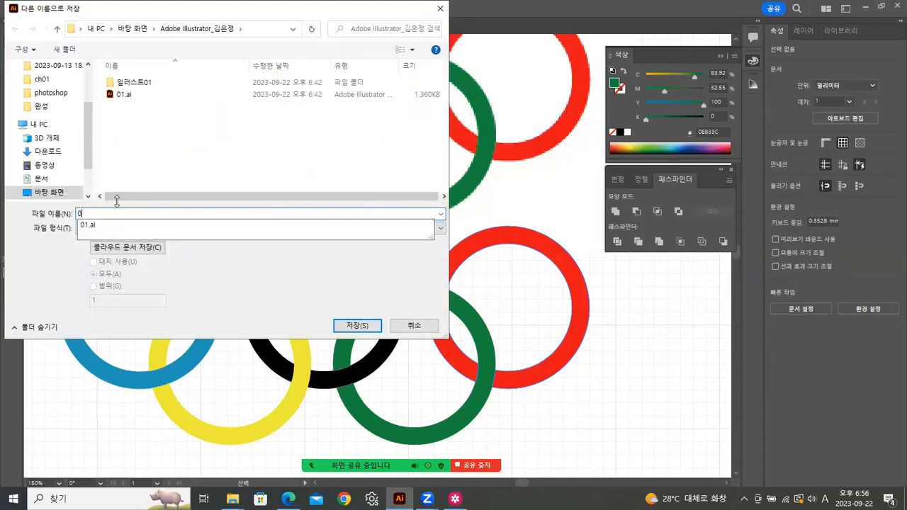
text(2)
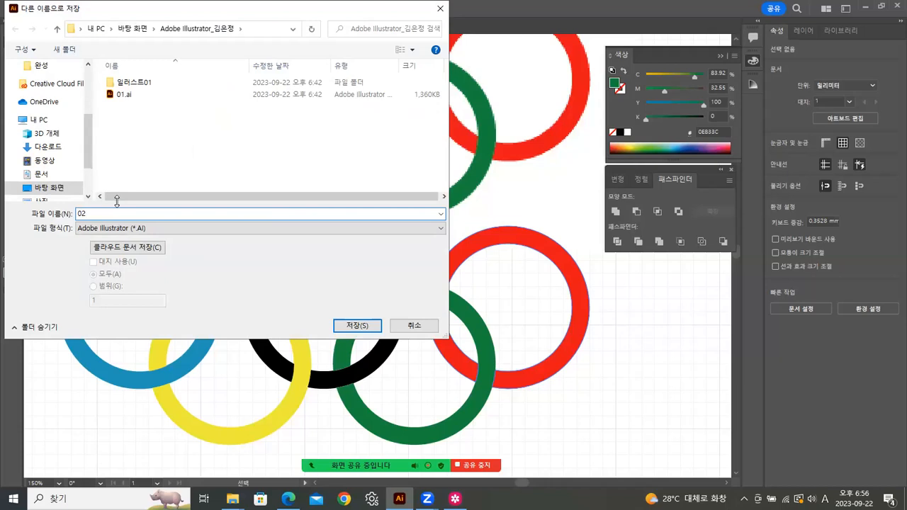
click(354, 326)
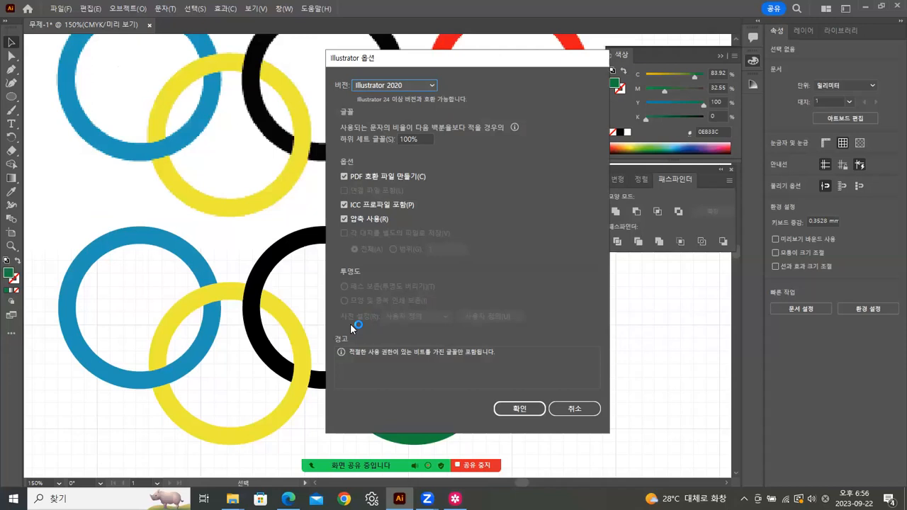
click(530, 410)
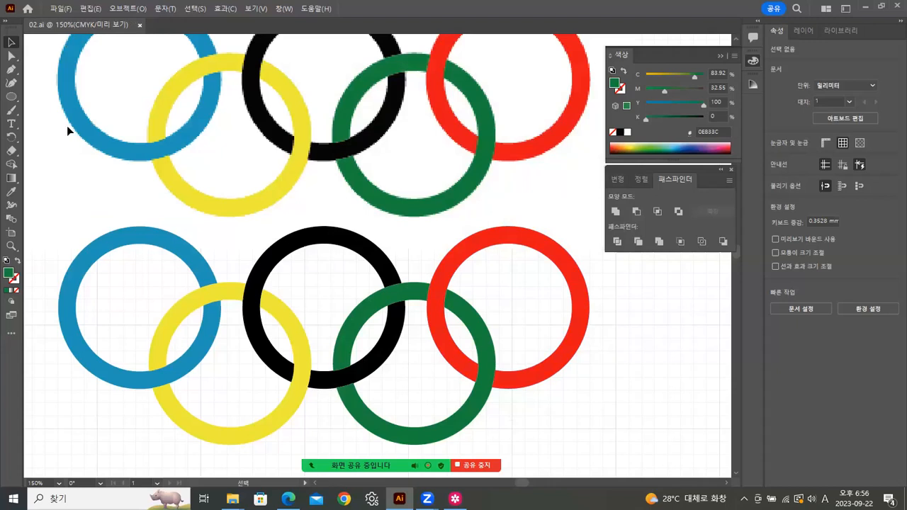
Select the five vector rings below the reference image and group them.
double_click(11, 246)
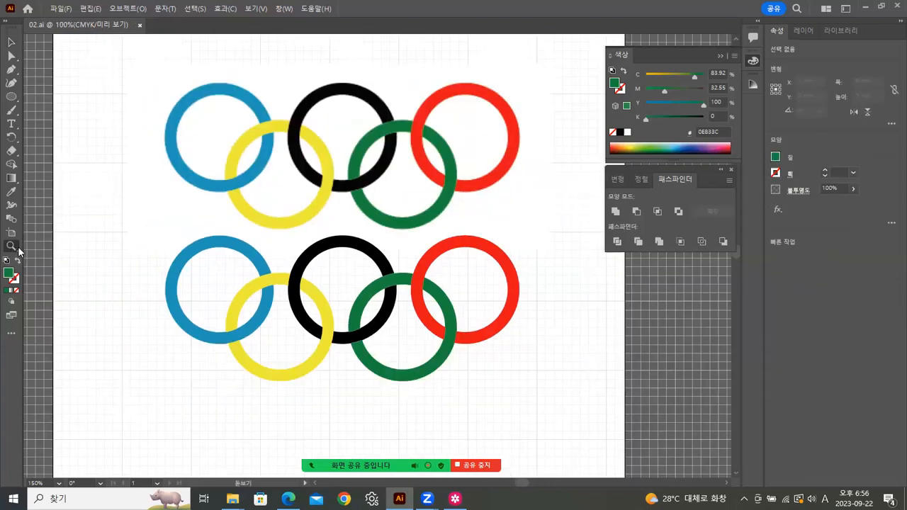
drag(414, 365, 395, 360)
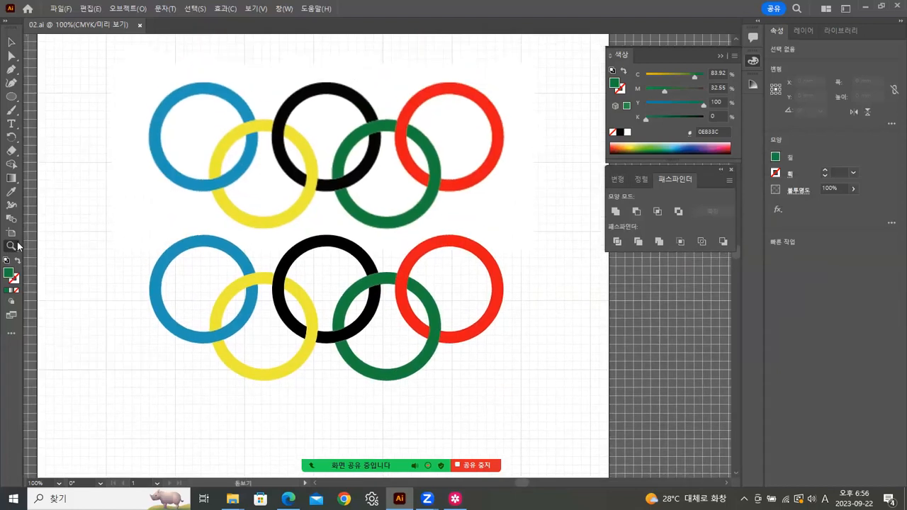
alt+click(416, 247)
alt+click(454, 262)
drag(245, 336, 250, 247)
click(11, 42)
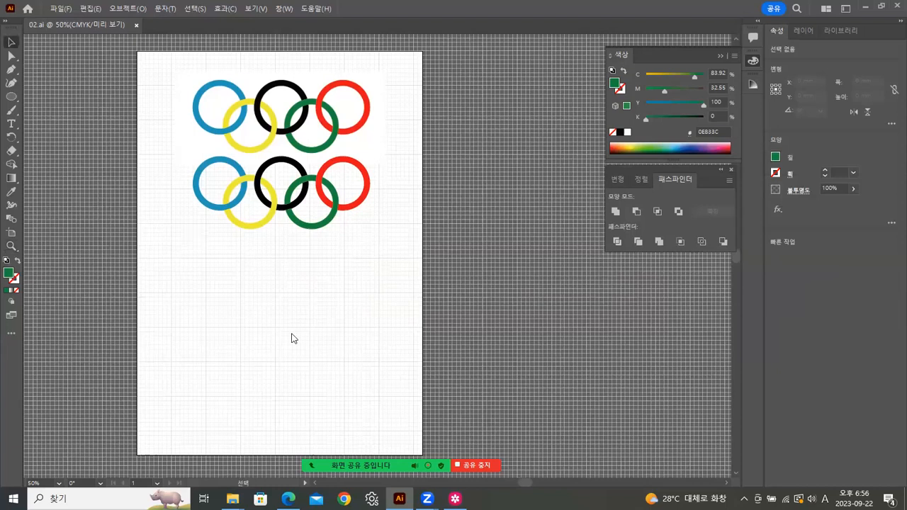
drag(168, 182, 404, 246)
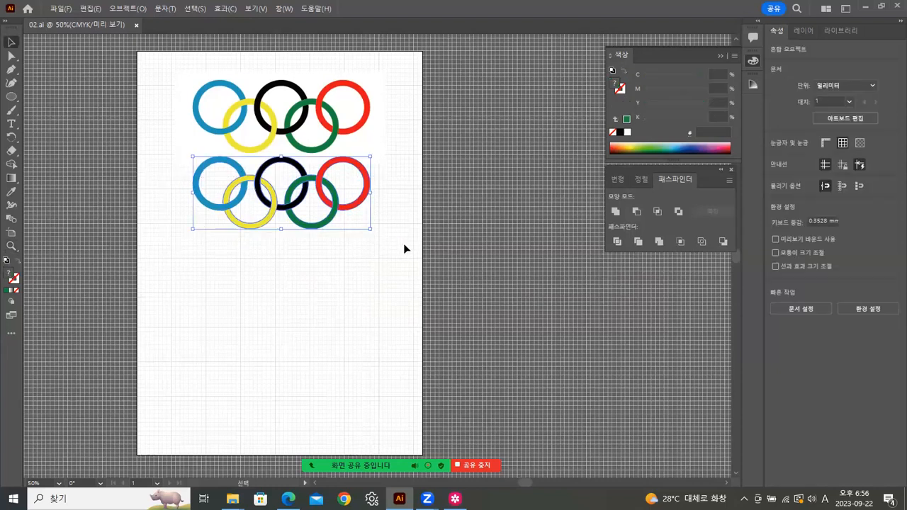
right_click(308, 180)
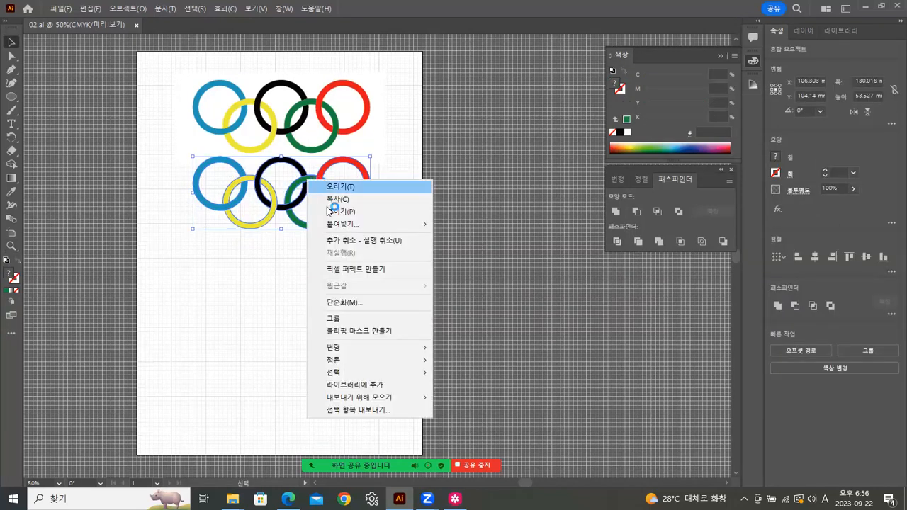
click(337, 320)
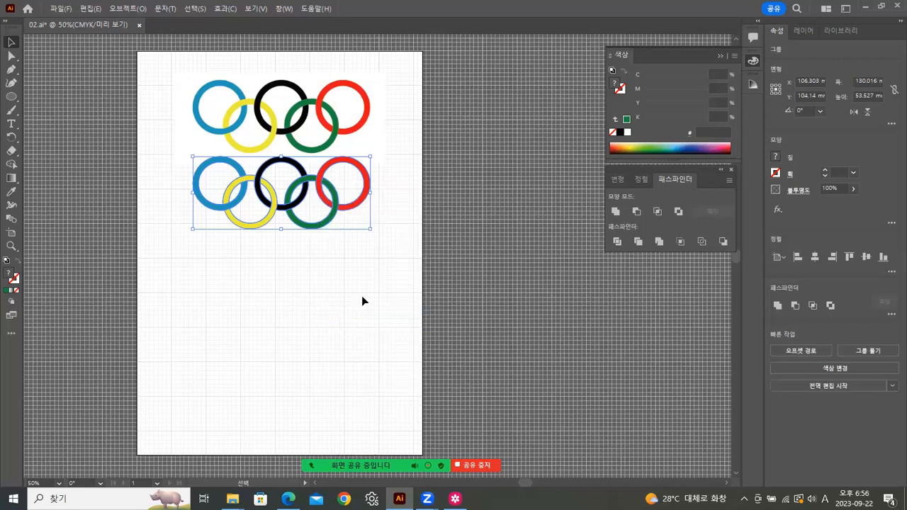
Move the grouped vector rings straight down until they sit clear of the reference image, and deselect.
key(shift+Down)
key(shift+Down)
key(shift+Down)
key(shift+Down)
key(shift+Down)
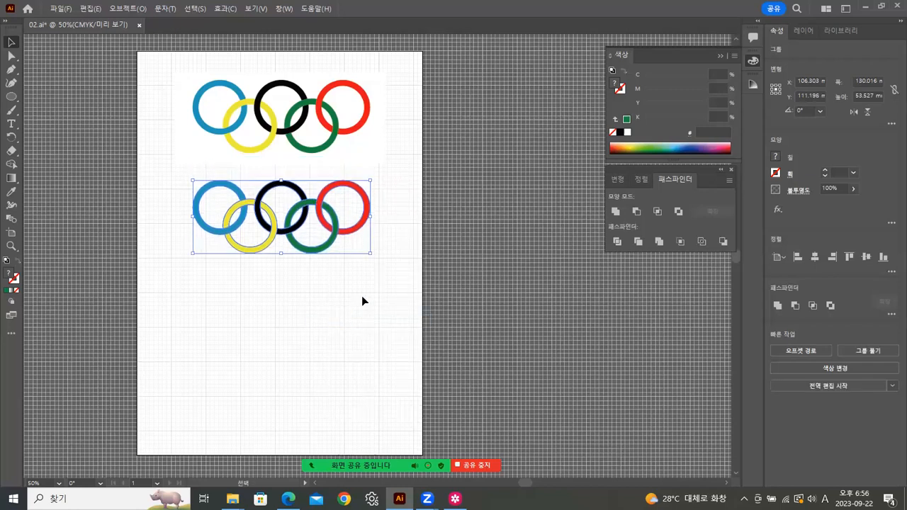
click(360, 299)
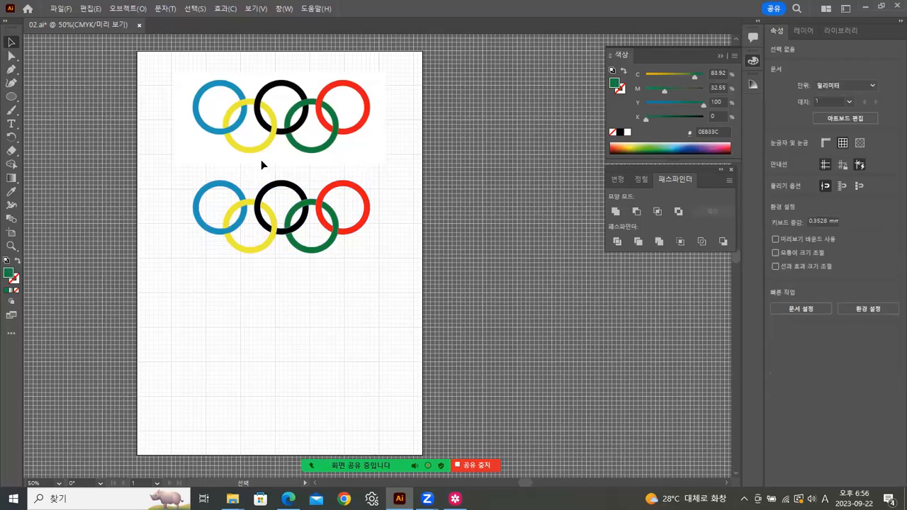
Unlock all locked objects to release the reference image of the rings.
click(126, 10)
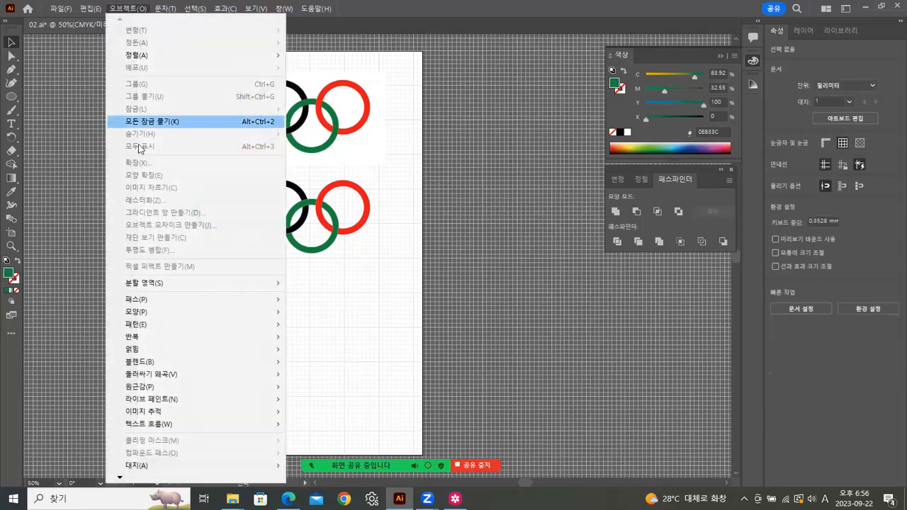
click(145, 119)
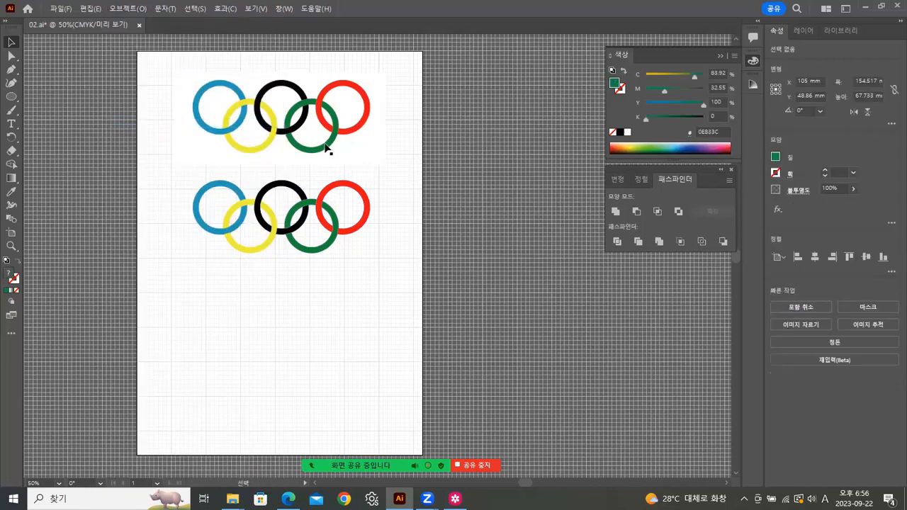
Shorten the artboard from its lower edge to about 167 mm high so it ends just below the grouped vector rings.
click(321, 257)
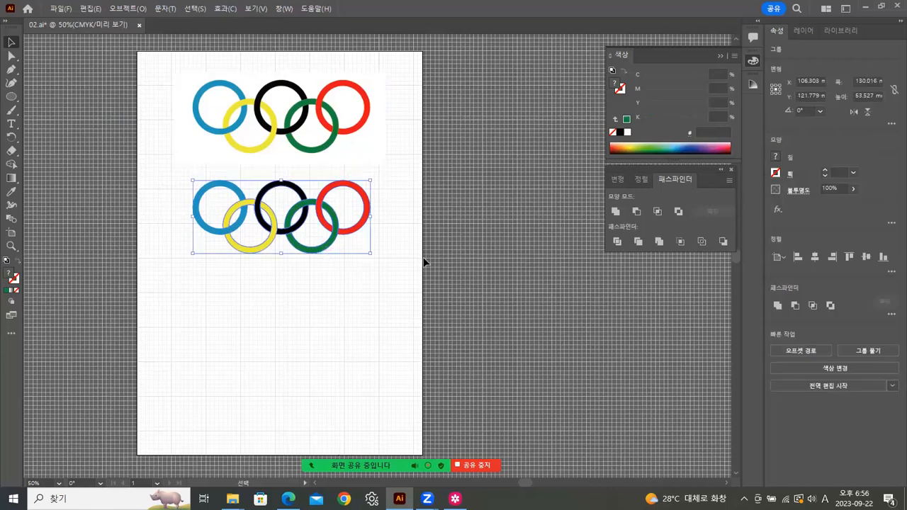
click(423, 259)
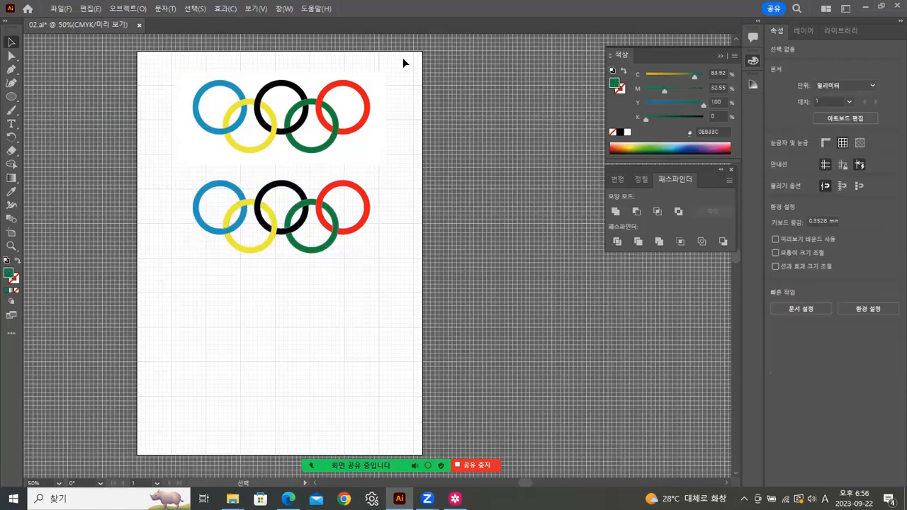
click(805, 308)
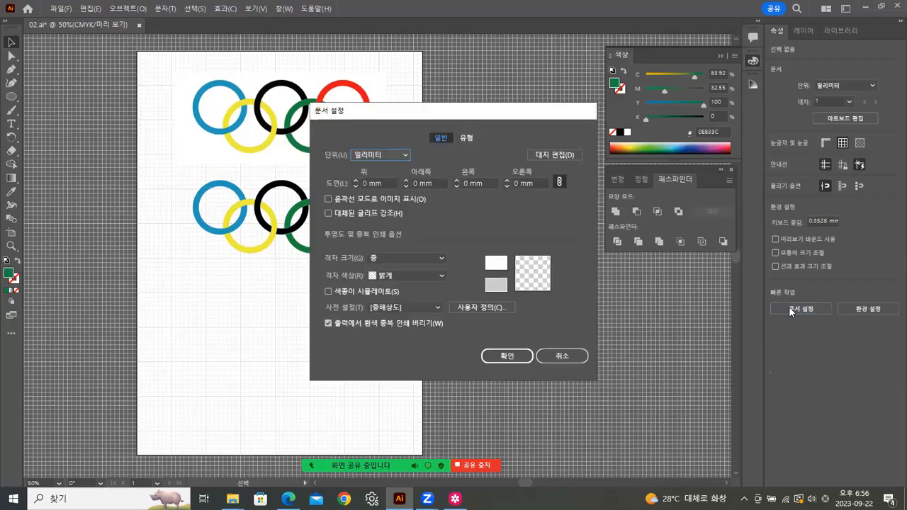
click(563, 155)
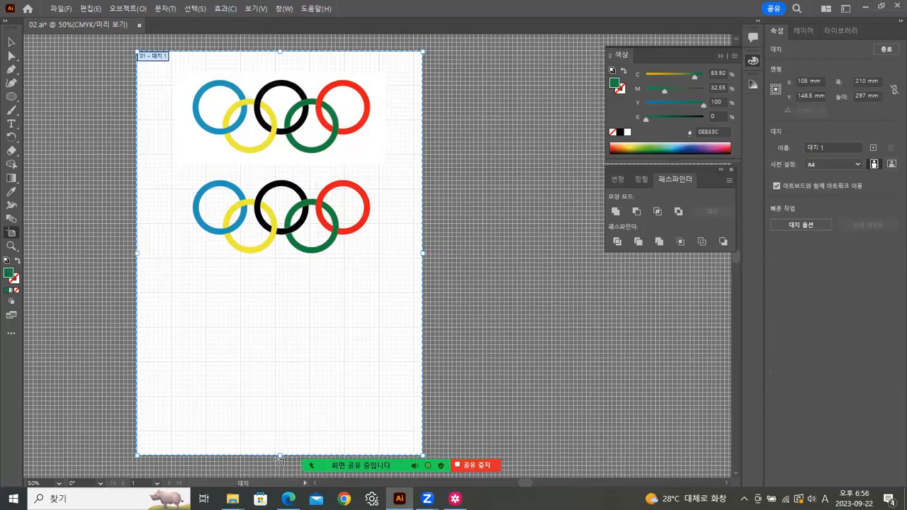
drag(280, 457, 287, 278)
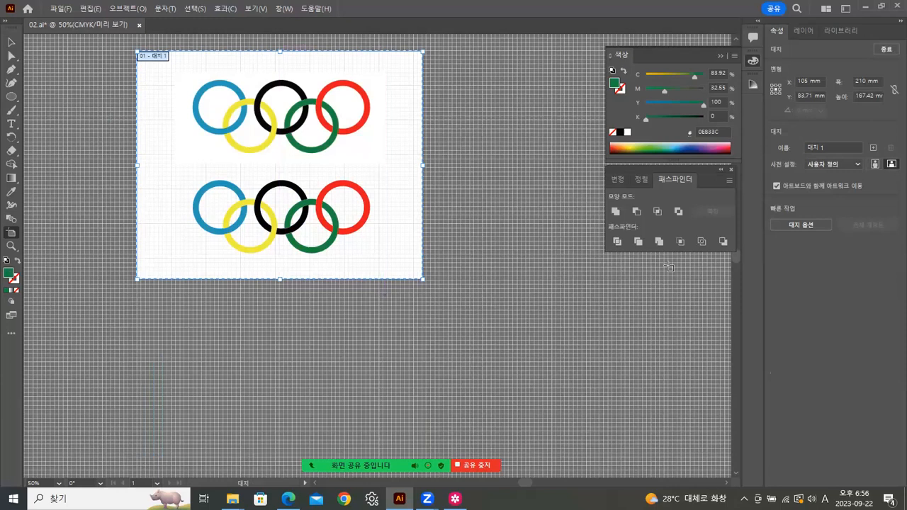
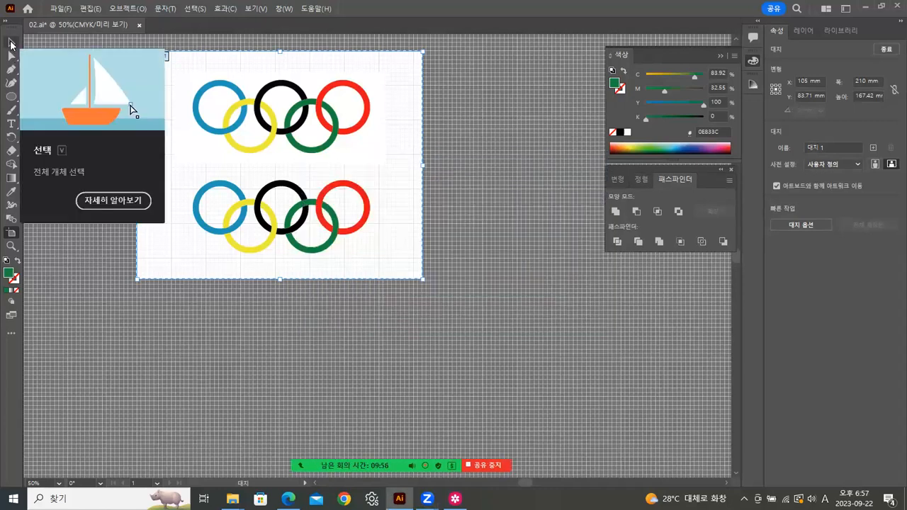
click(10, 43)
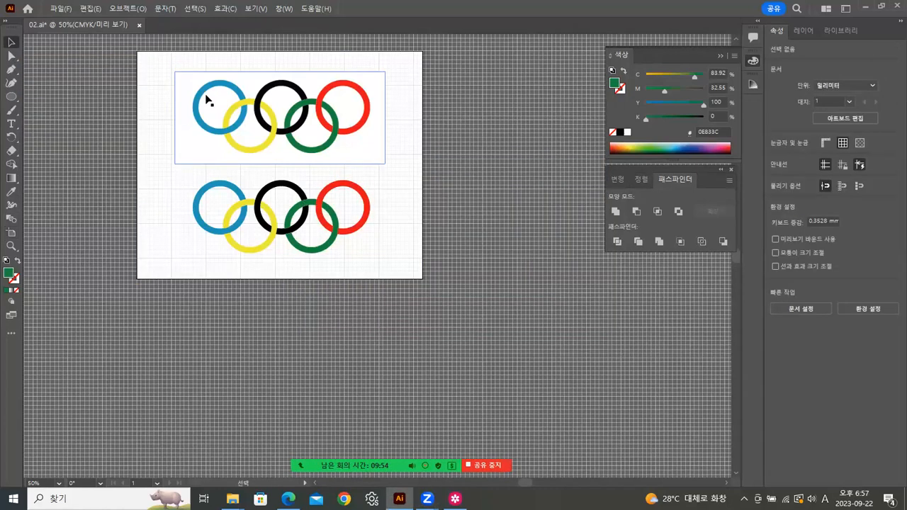
Check that the reference image and the vector rings are selectable together, deselect them, and save the changes to 02.ai.
double_click(12, 246)
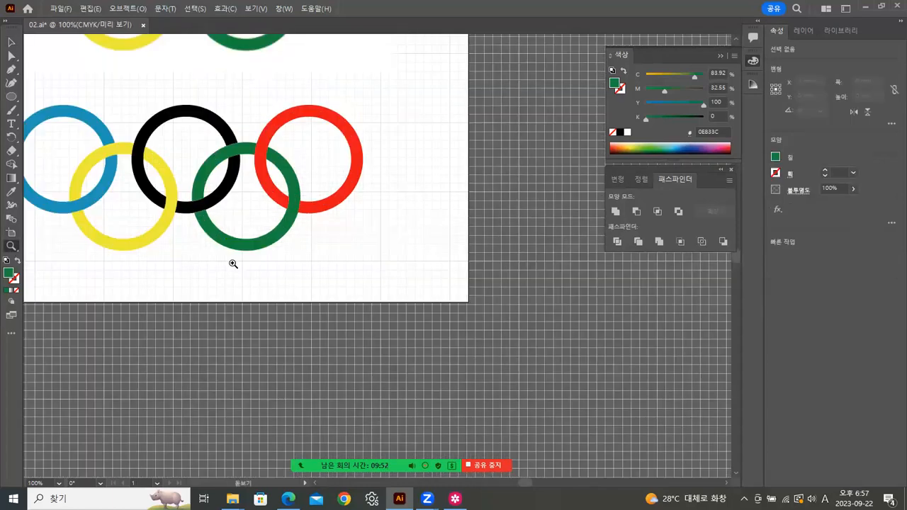
drag(411, 269, 304, 251)
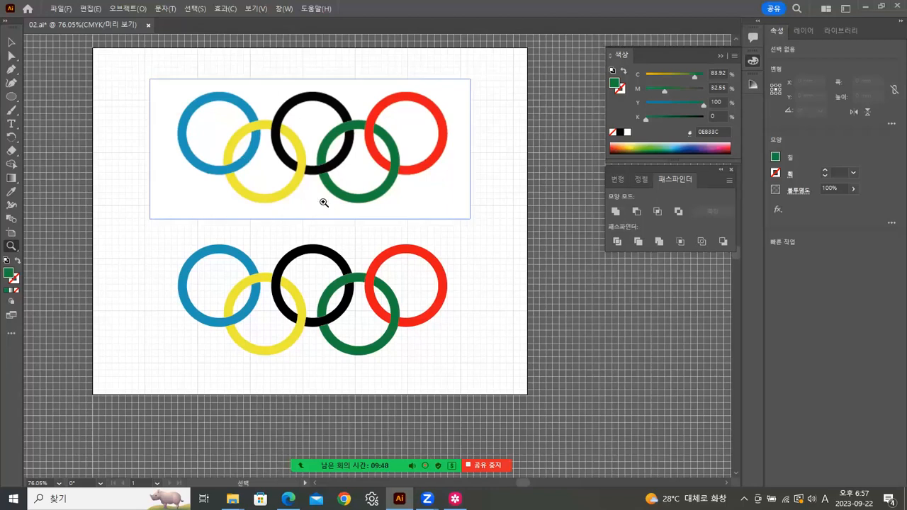
key(ctrl+a)
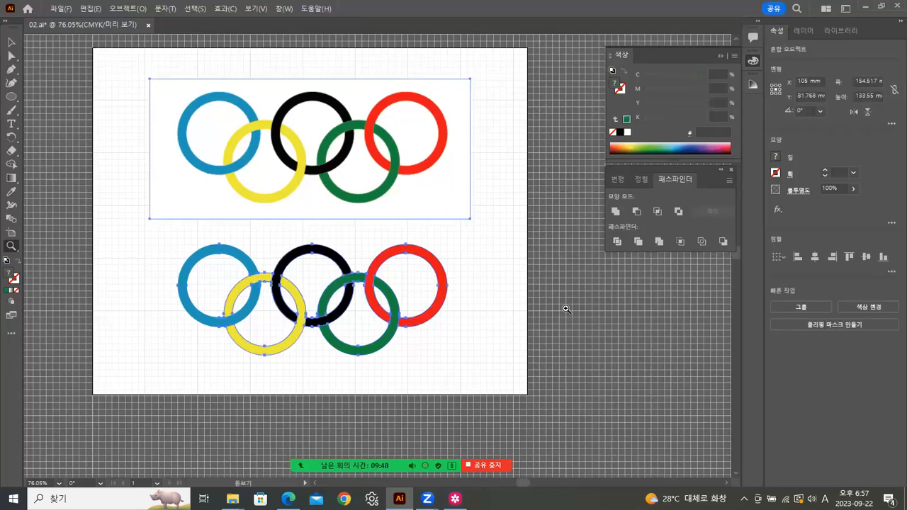
click(12, 43)
click(91, 71)
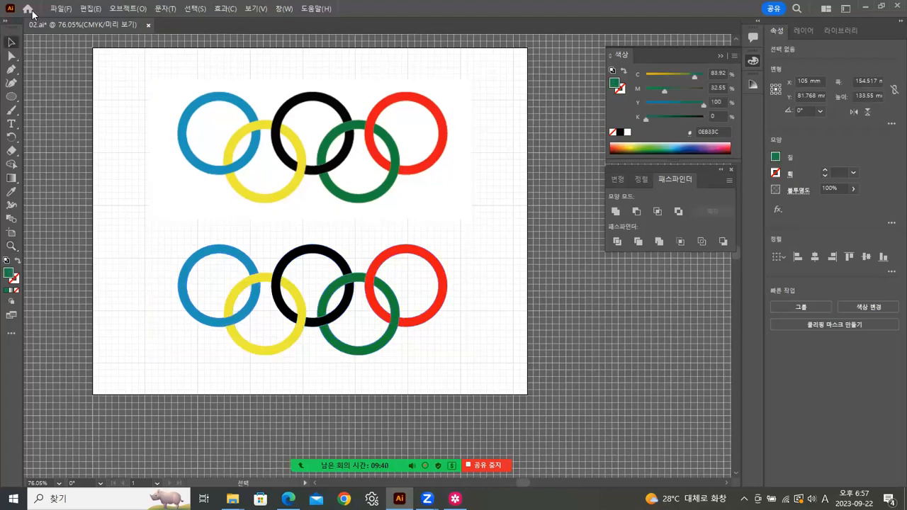
click(60, 9)
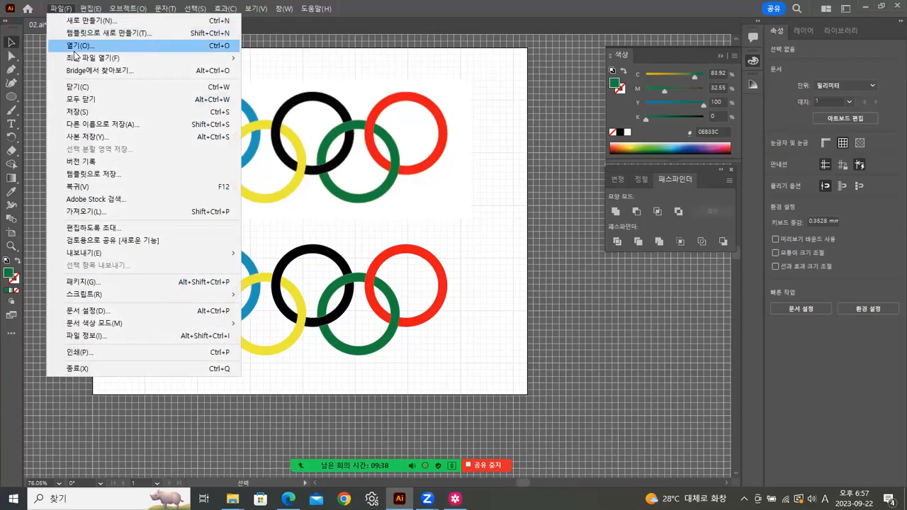
click(76, 113)
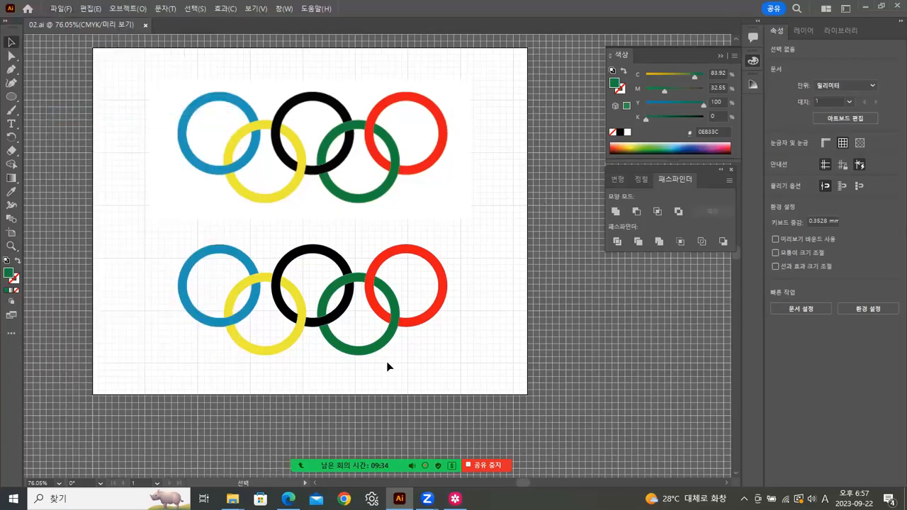
Look over the example files in the 일러스트01 folder in File Explorer and return to Illustrator.
mouse_move(233, 498)
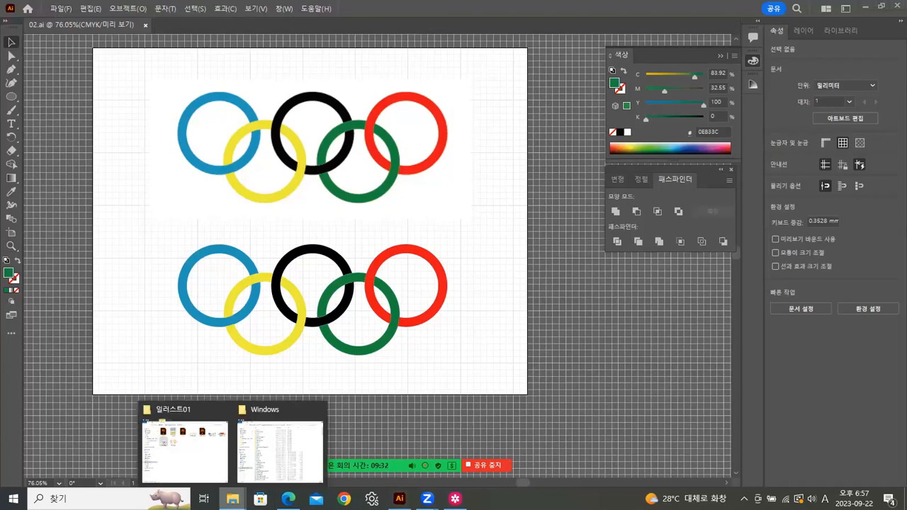
click(216, 459)
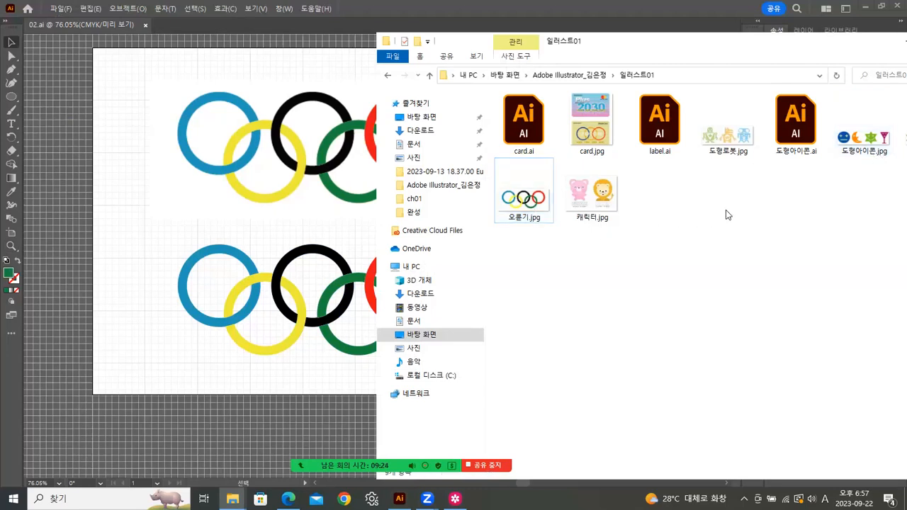
drag(832, 43, 750, 50)
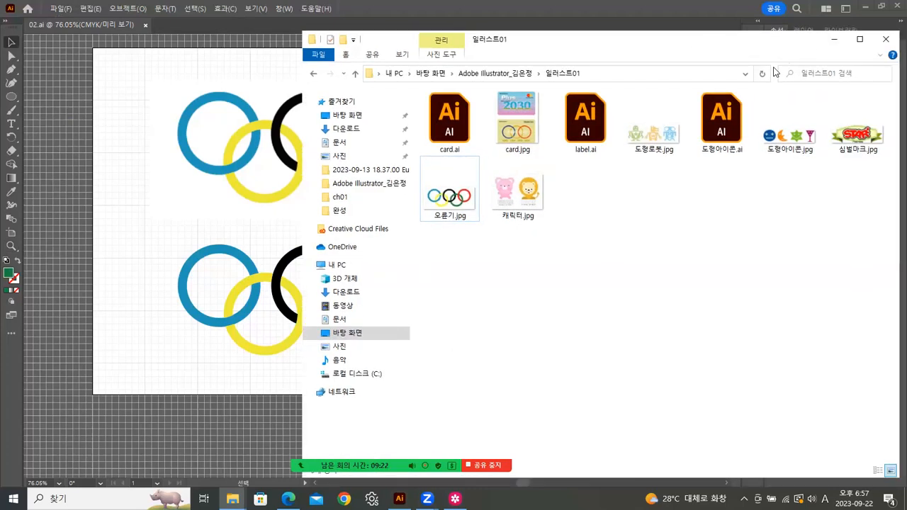
click(835, 41)
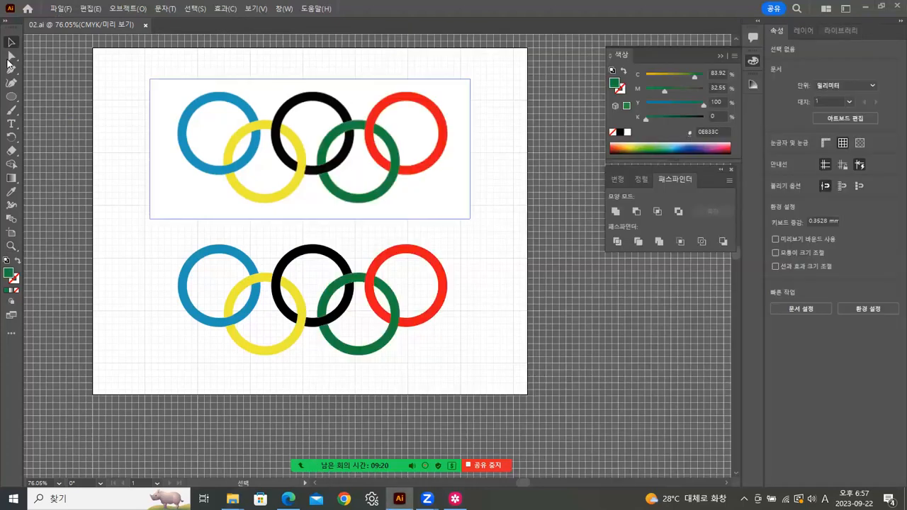
Close 02.ai and create a new A4 document with the grid displayed.
click(144, 26)
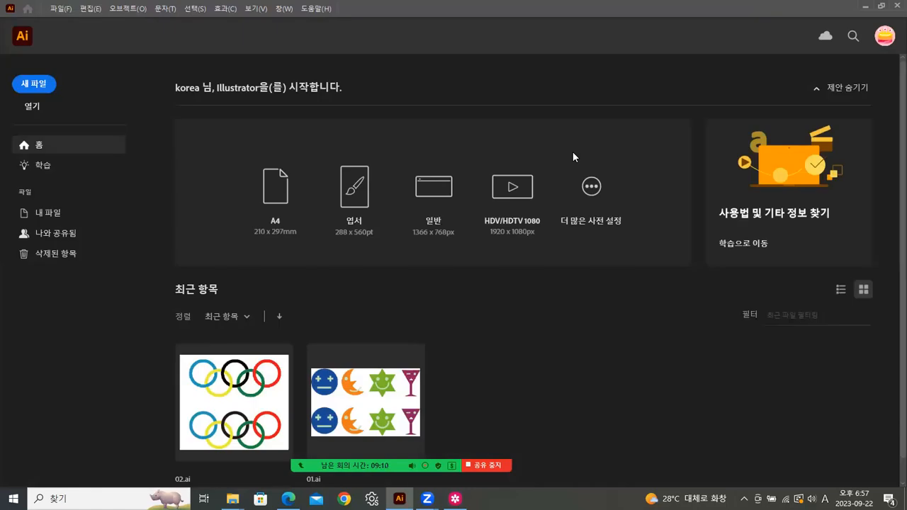
click(276, 197)
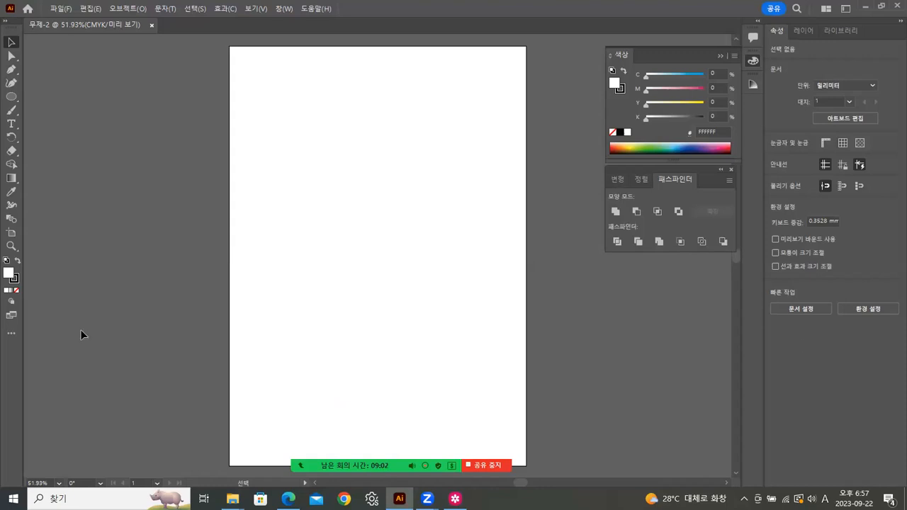
click(12, 246)
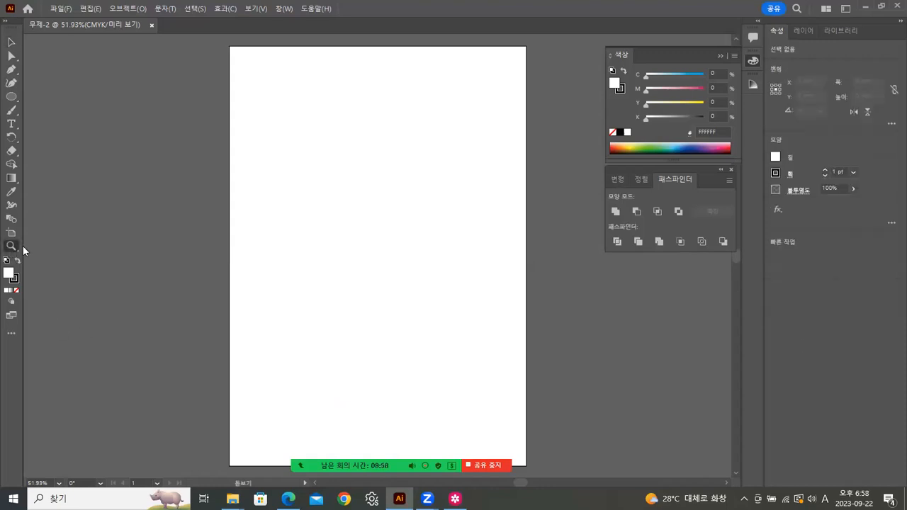
key(ctrl+apostrophe)
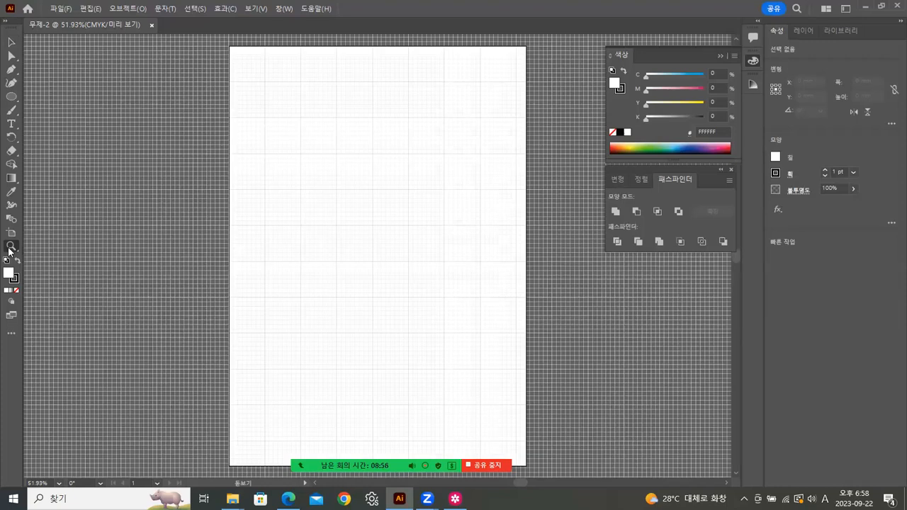
Draw a circle about 49.6 mm in diameter from its centre on a grid intersection near the page's upper-left corner.
click(391, 253)
click(390, 253)
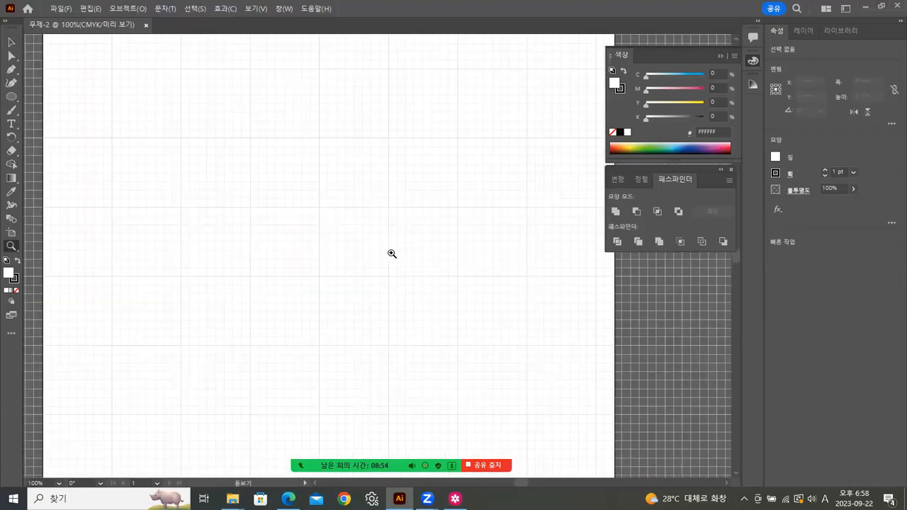
key(space)
drag(310, 346, 289, 430)
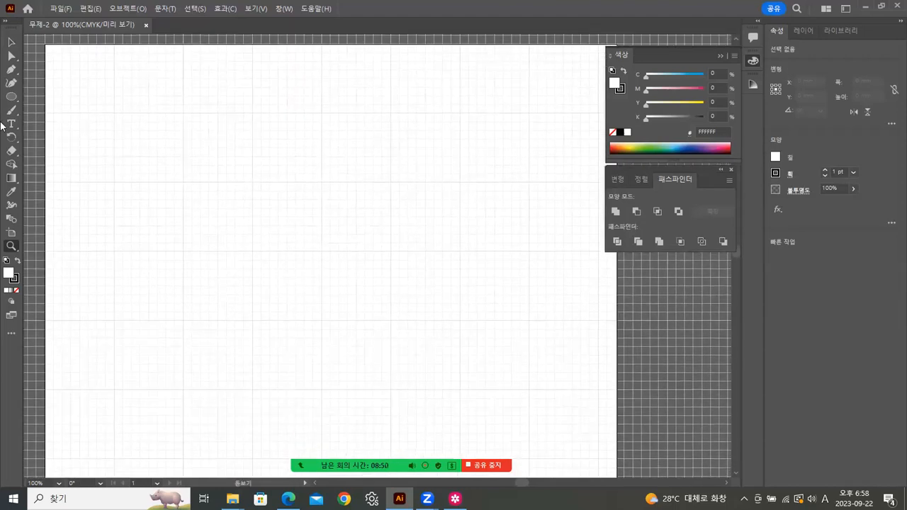
click(12, 43)
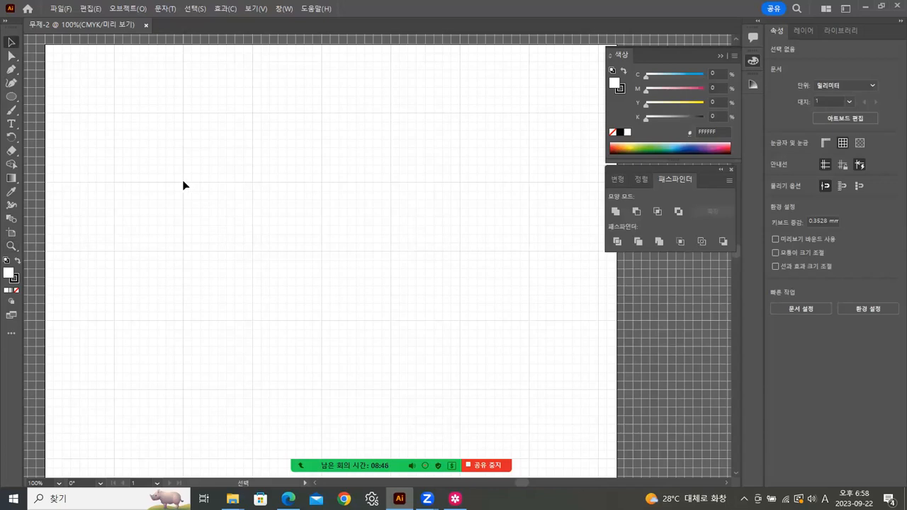
click(12, 96)
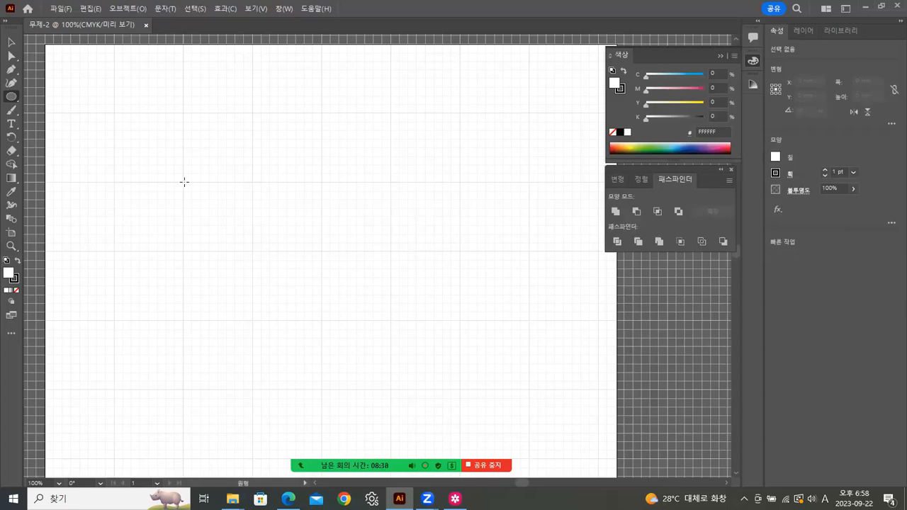
drag(184, 182, 251, 210)
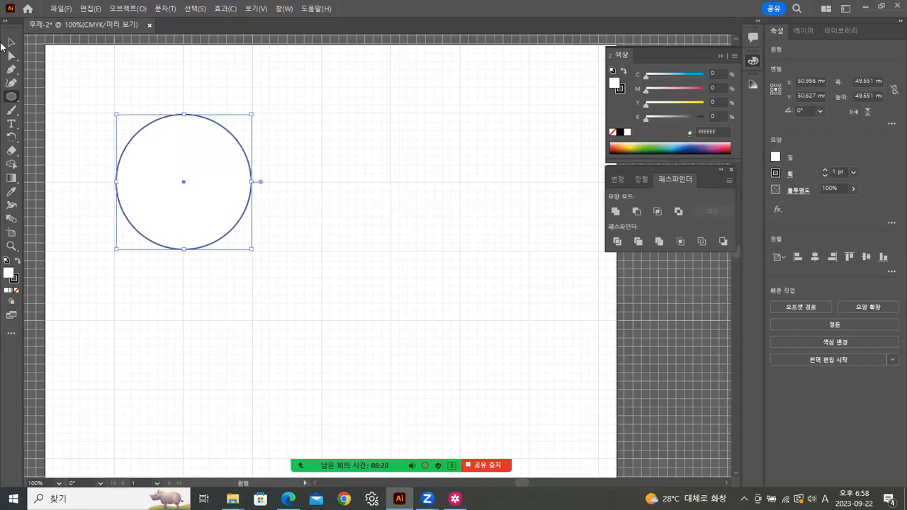
Duplicate the circle about 102 mm horizontally to its right and deselect the copy.
click(12, 42)
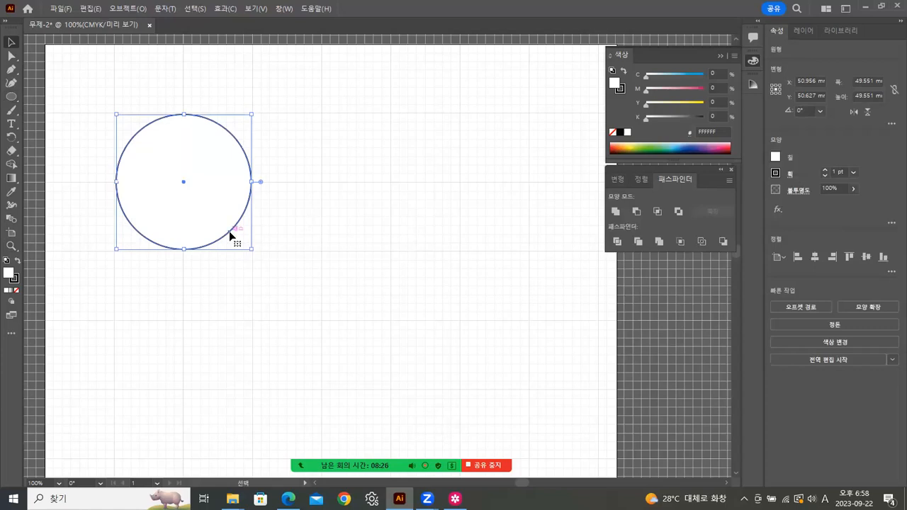
drag(230, 235, 507, 247)
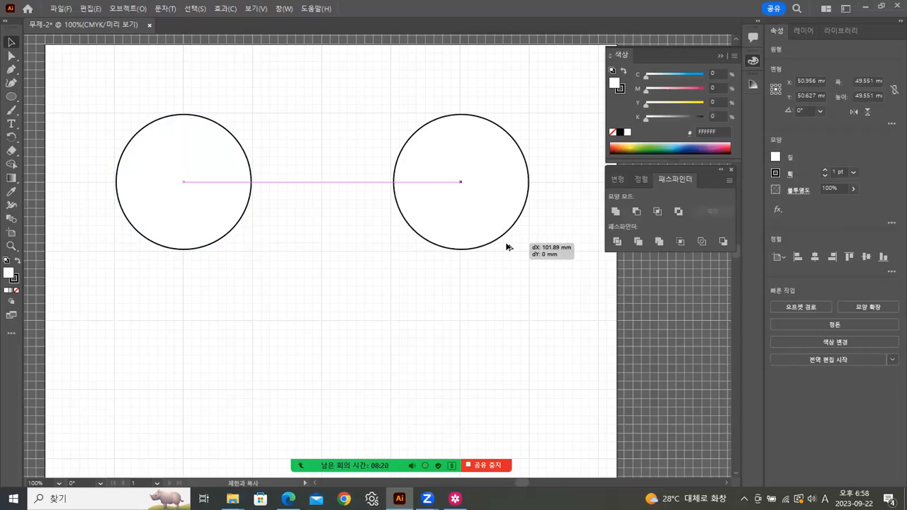
drag(574, 273, 573, 273)
click(563, 319)
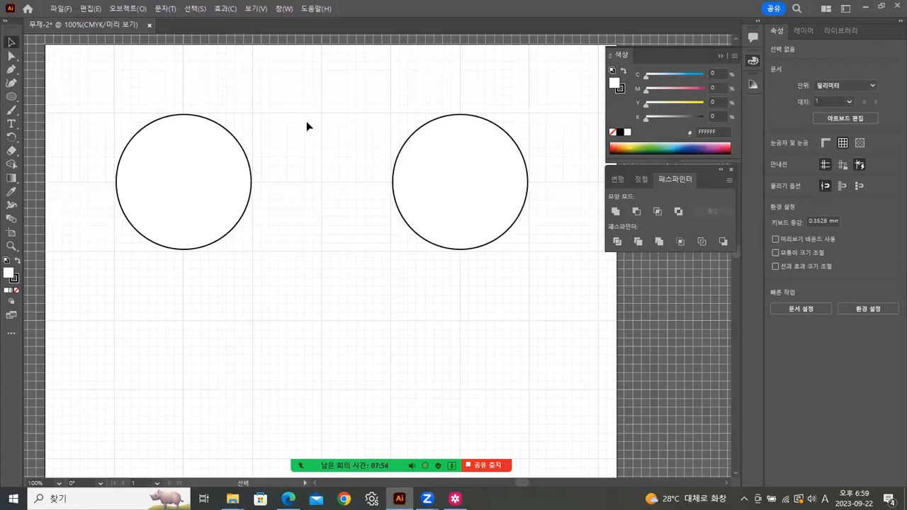
Draw a closed, rounded four-anchor shape with the Pen tool below the left circle, using curved segments and about 61 mm between upper and lower anchors.
drag(265, 311, 240, 229)
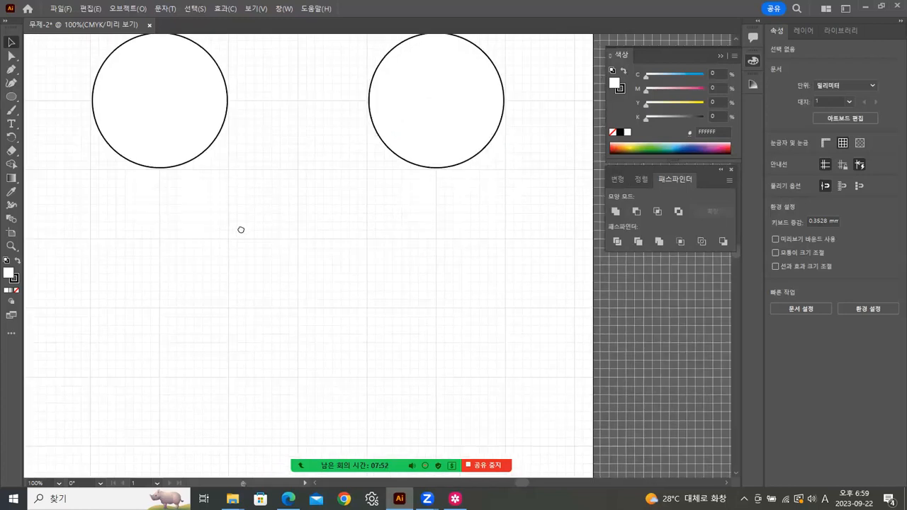
click(12, 70)
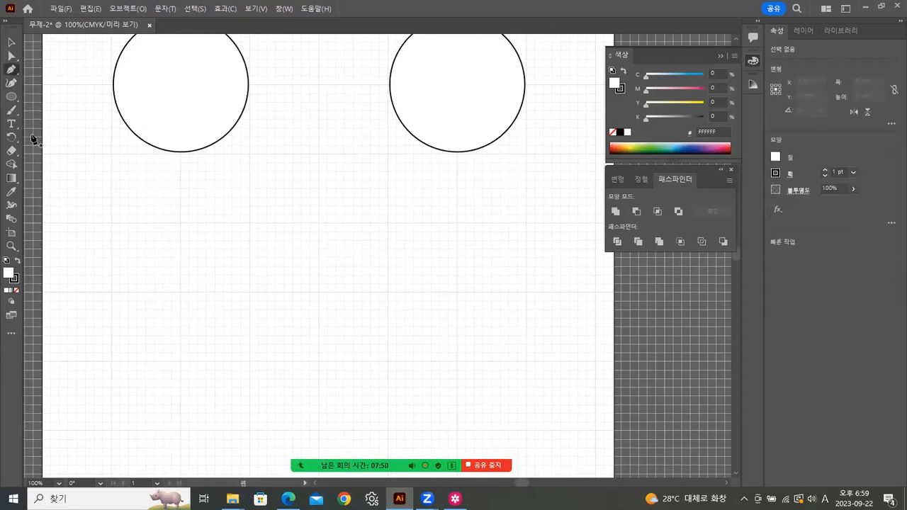
click(180, 225)
drag(125, 310, 119, 376)
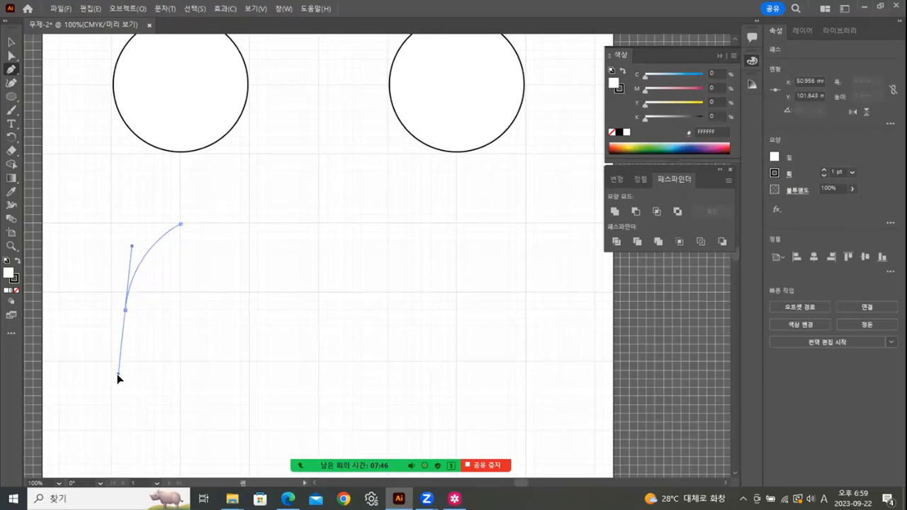
click(125, 310)
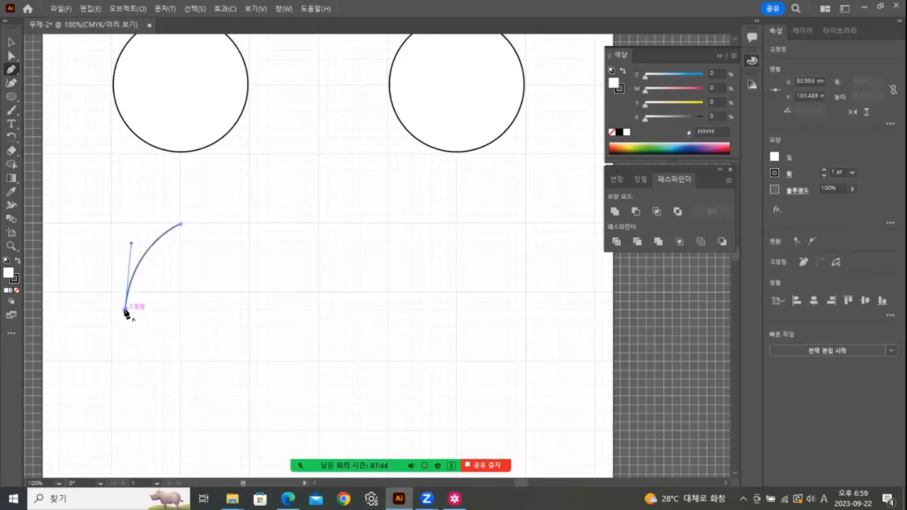
drag(180, 391, 242, 396)
click(181, 391)
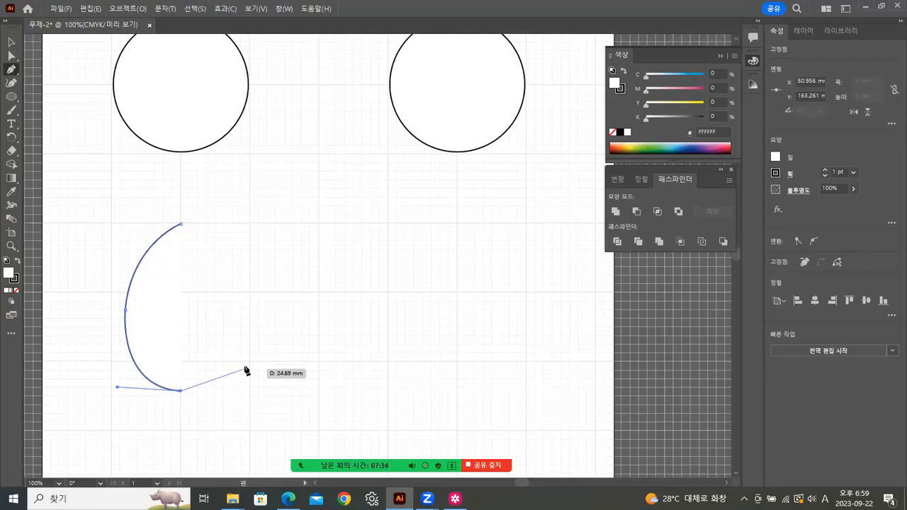
drag(250, 367, 274, 339)
click(251, 367)
drag(182, 225, 131, 280)
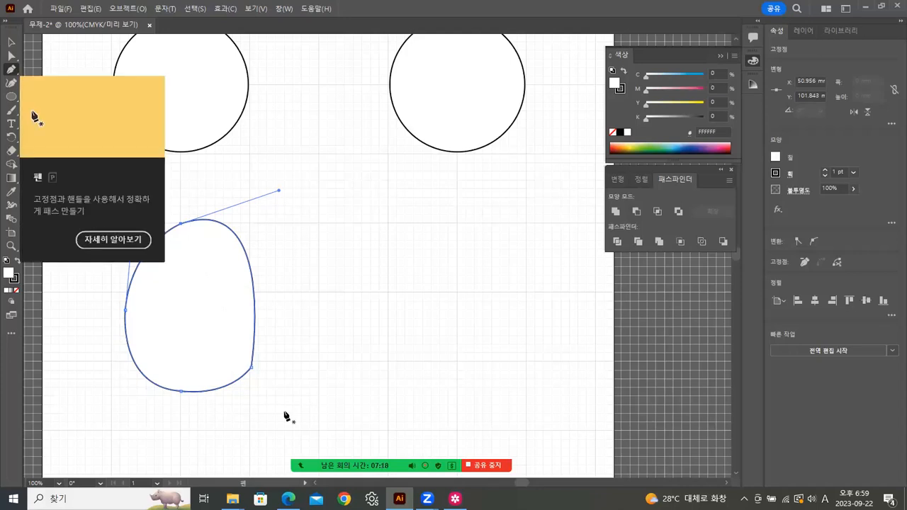
Soften the Pen shape's lower-right corner by adjusting that anchor's lower direction handle with the Direct Selection tool, and deselect it.
click(252, 366)
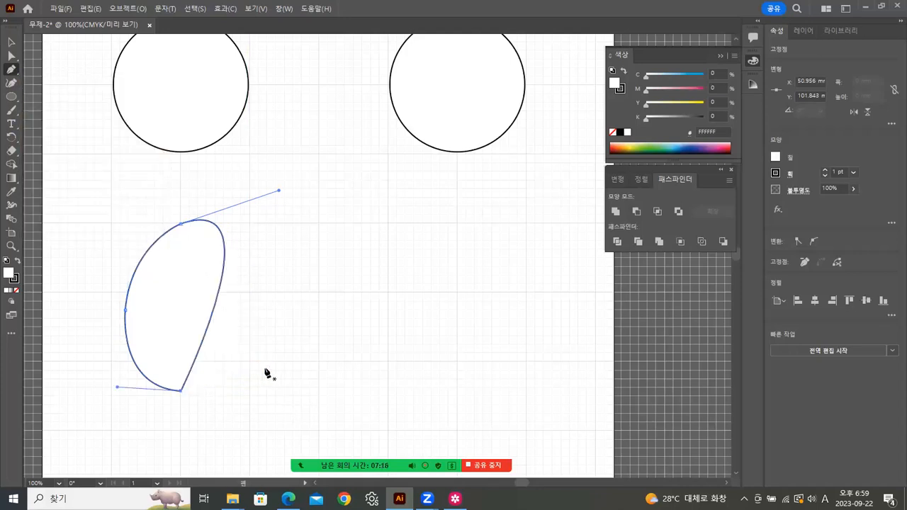
key(ctrl+z)
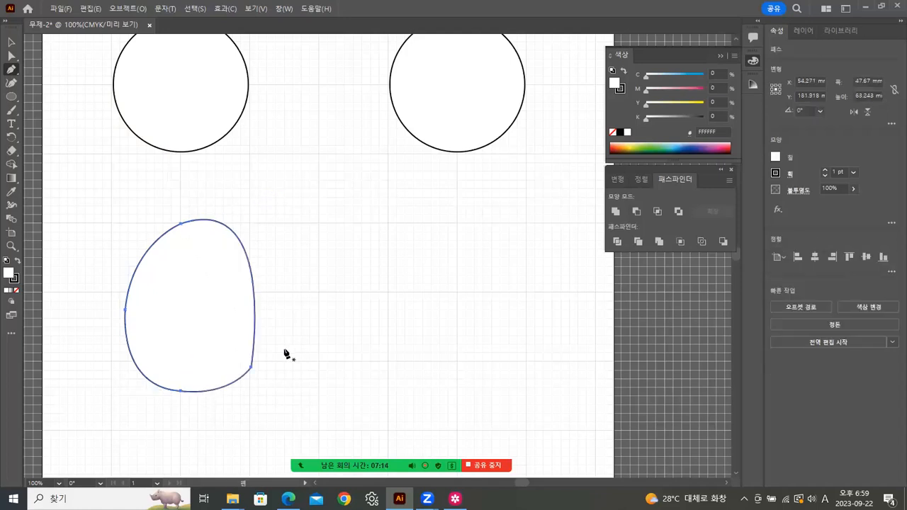
click(12, 42)
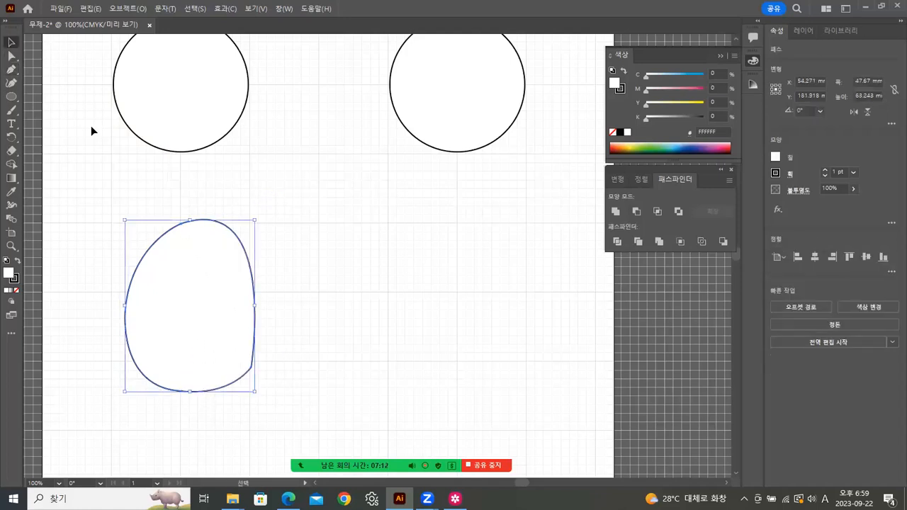
click(12, 56)
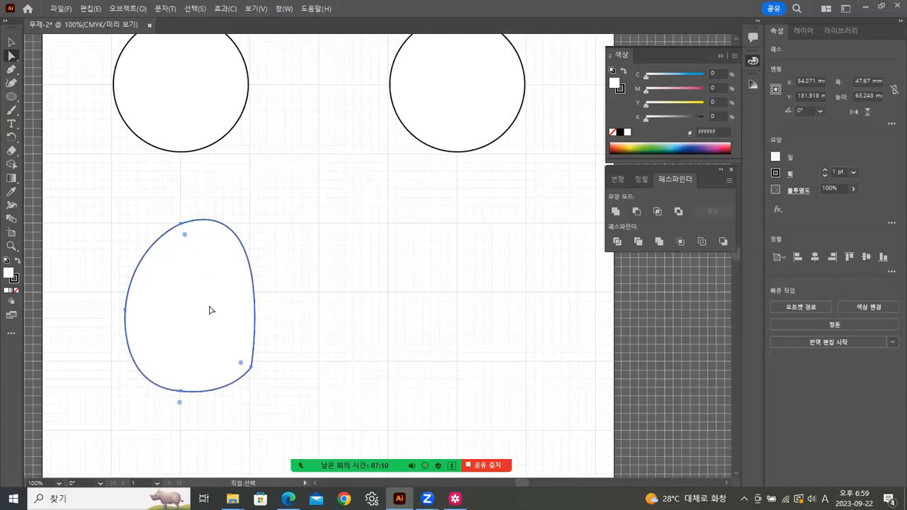
click(252, 367)
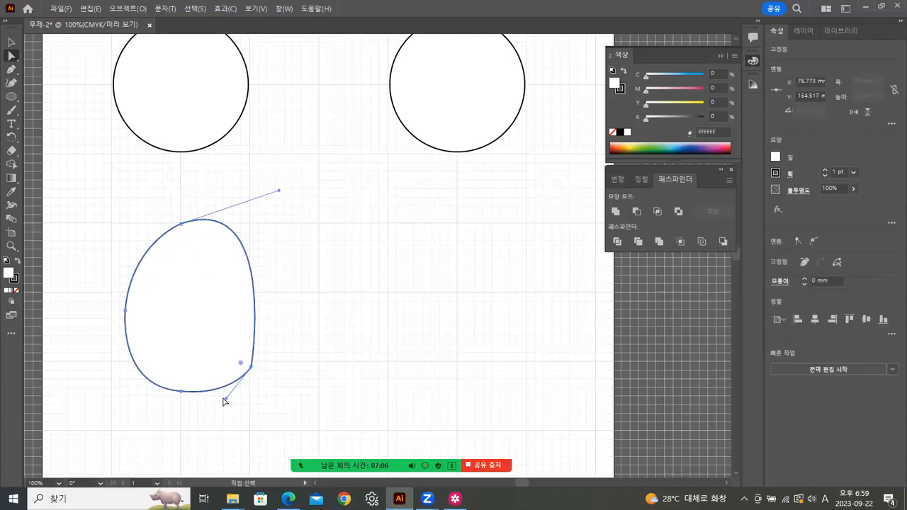
mouse_move(225, 401)
mouse_down()
mouse_move(229, 414)
mouse_move(239, 398)
mouse_up()
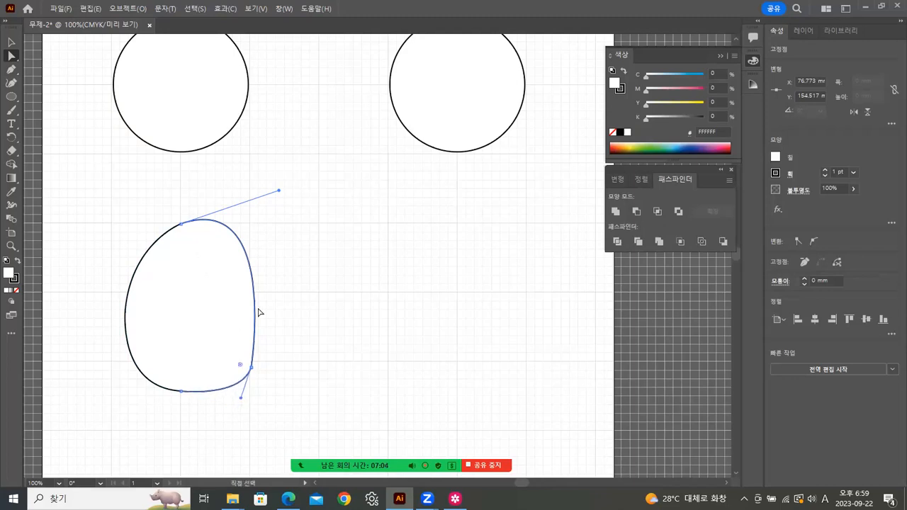
click(134, 208)
Add an anchor point halfway along the right side of the Pen-drawn shape with the Add Anchor Point tool.
click(12, 69)
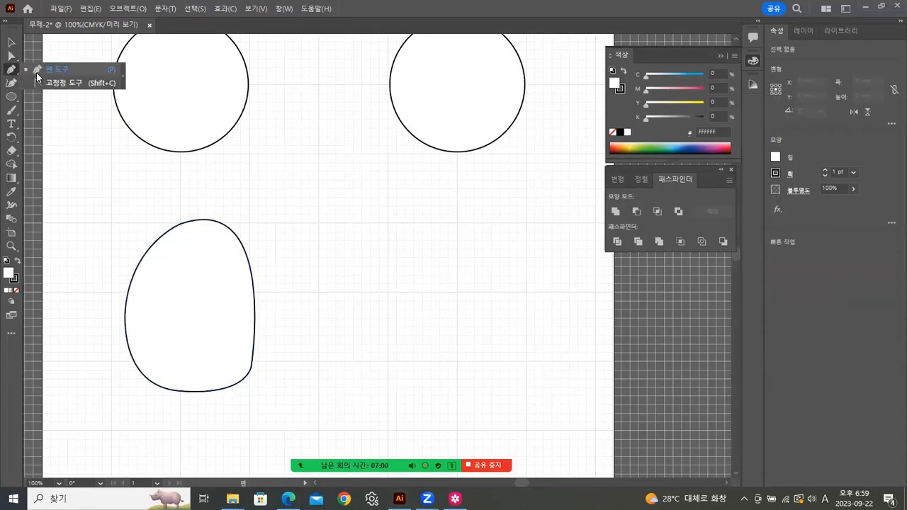
click(10, 341)
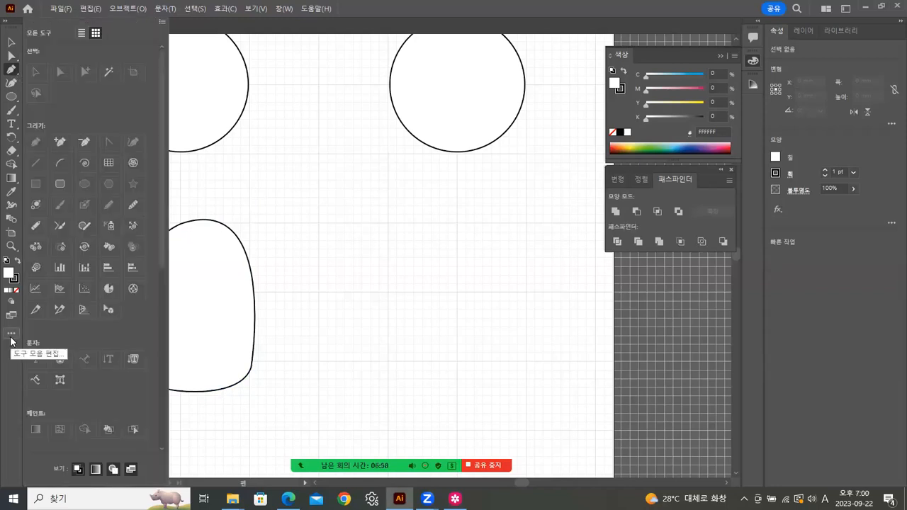
click(62, 142)
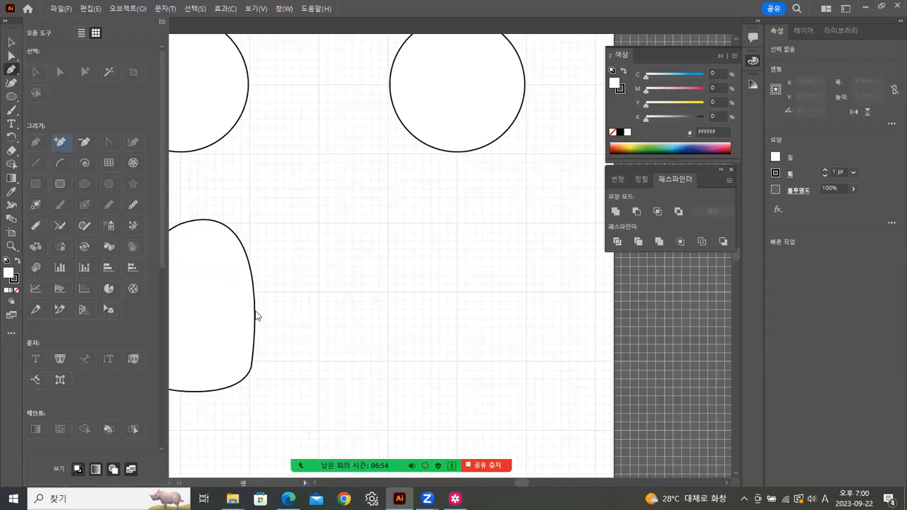
click(254, 300)
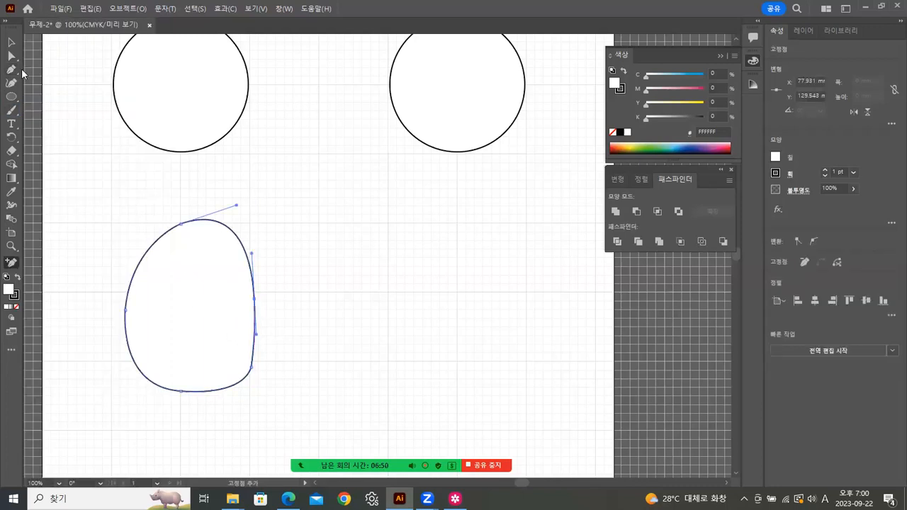
Move the added right-side anchor and the lower-right anchor outward with the Direct Selection tool to widen the shape.
click(12, 56)
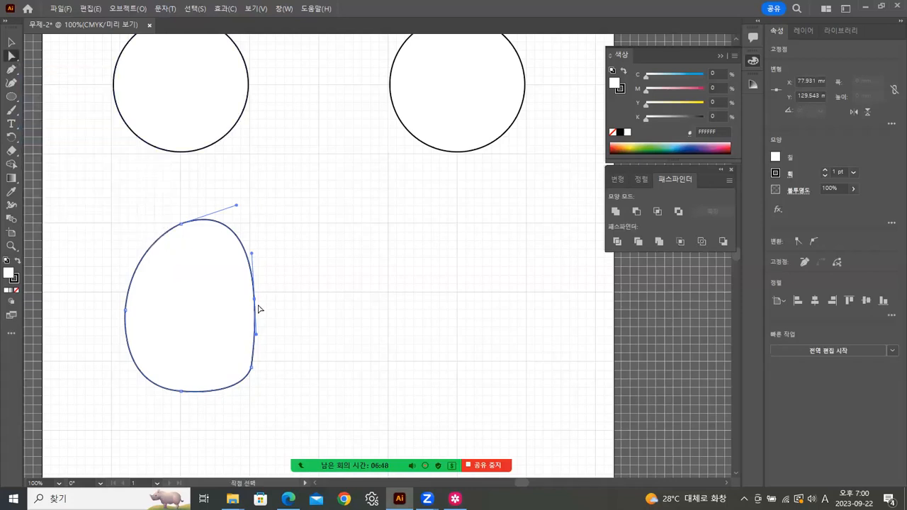
drag(255, 299, 265, 303)
drag(251, 365, 258, 370)
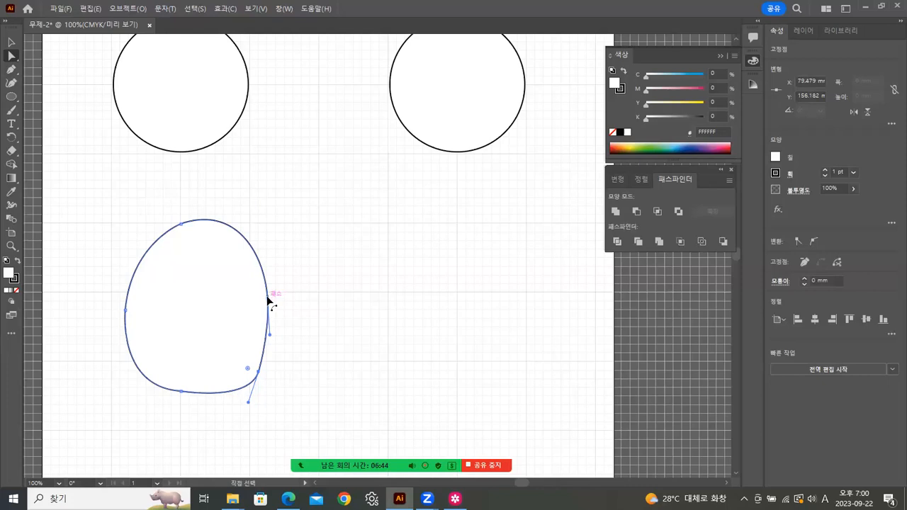
Refine the shape's right side into an egg-like curve by adjusting direction handles and repositioning the lower-right anchor, and deselect it.
click(234, 235)
mouse_move(237, 206)
mouse_down()
mouse_move(238, 214)
mouse_move(227, 200)
mouse_up()
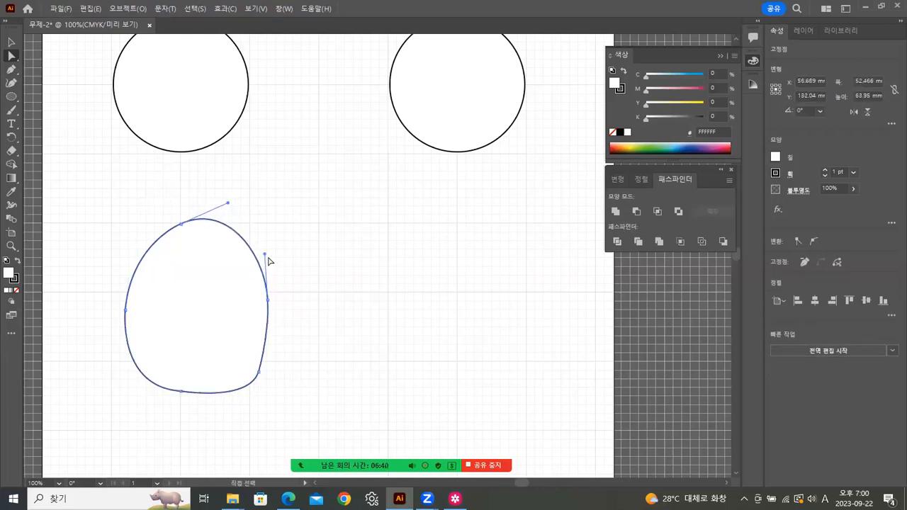
drag(265, 257, 251, 253)
drag(263, 367, 262, 363)
drag(278, 333, 276, 338)
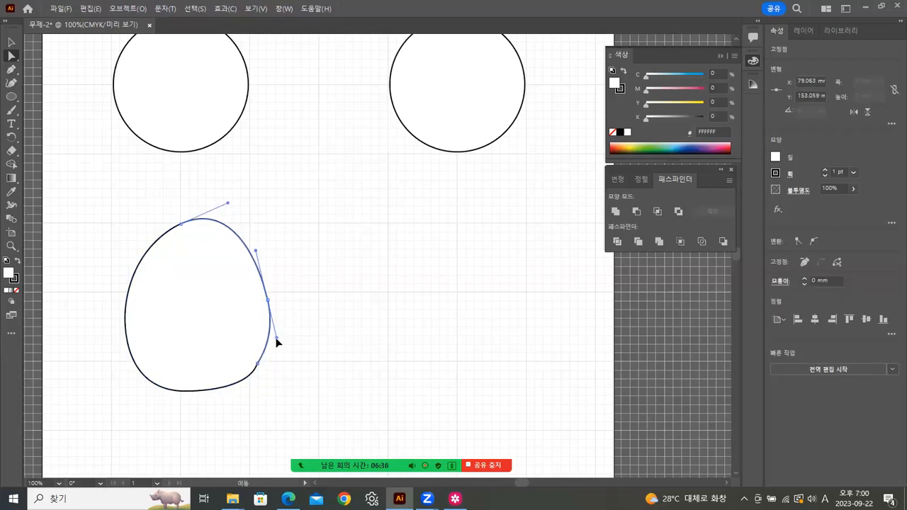
drag(262, 367, 260, 364)
mouse_move(181, 391)
mouse_down()
mouse_move(200, 395)
mouse_move(181, 391)
mouse_up()
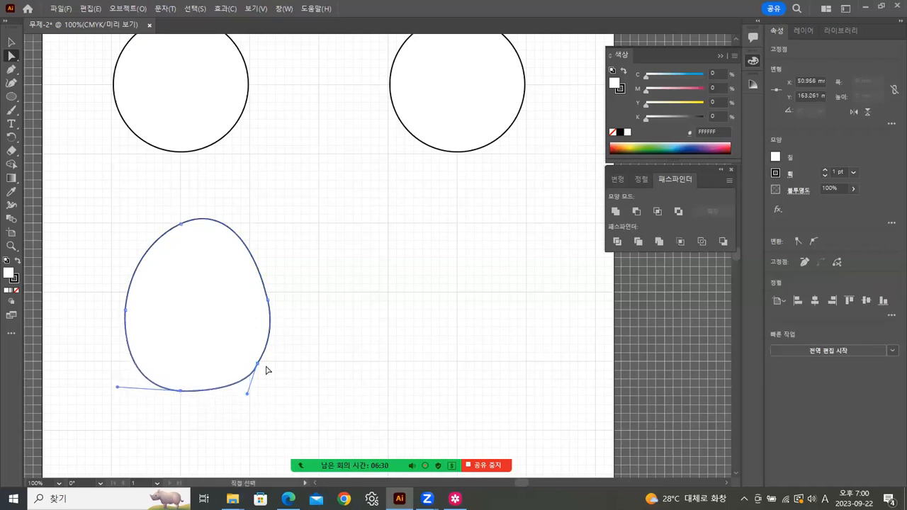
click(11, 44)
click(374, 249)
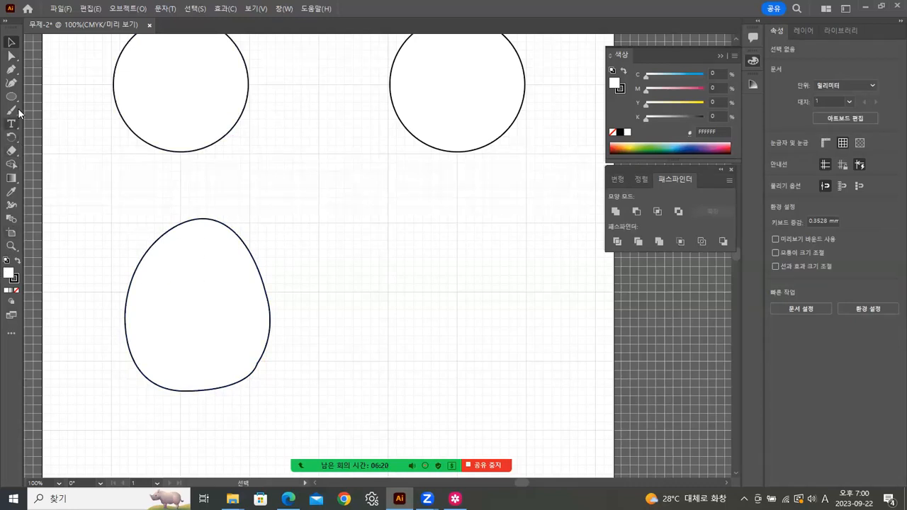
Delete the Pen-drawn egg-like shape below the left circle.
drag(470, 231, 475, 285)
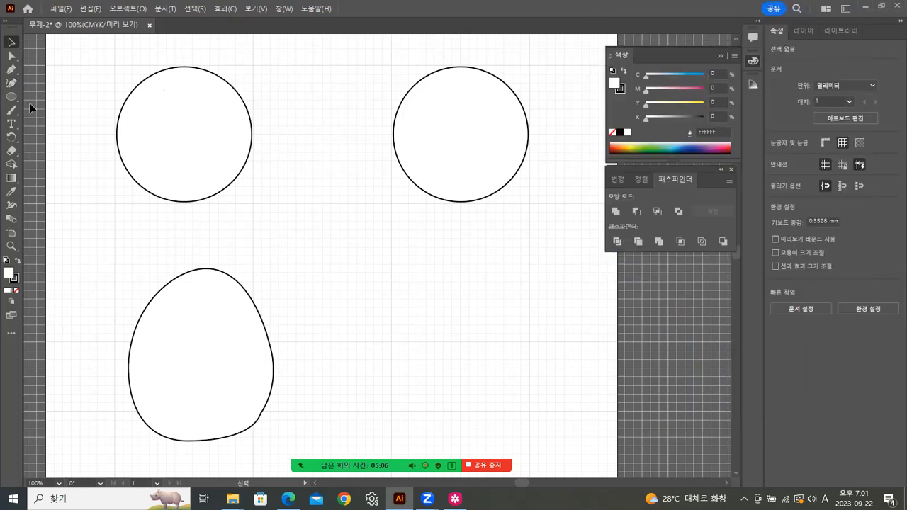
drag(117, 291, 337, 395)
click(358, 341)
drag(109, 319, 303, 399)
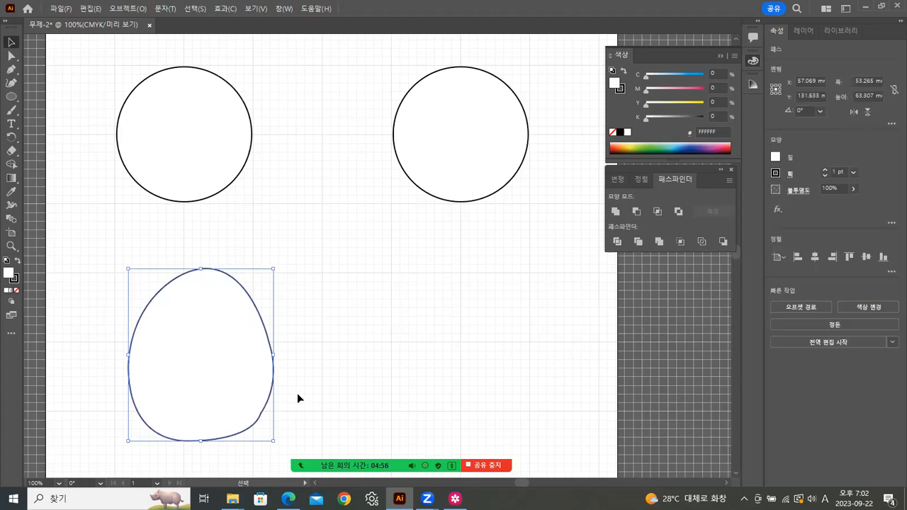
key(Delete)
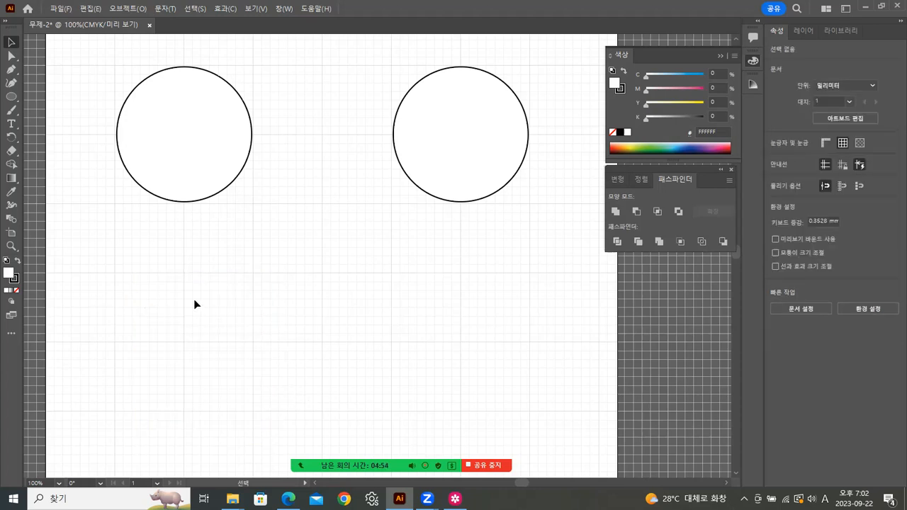
Move both circles down about 51 mm to centre them on a major horizontal grid line at Y 101.588 mm, and deselect them.
drag(92, 124, 542, 242)
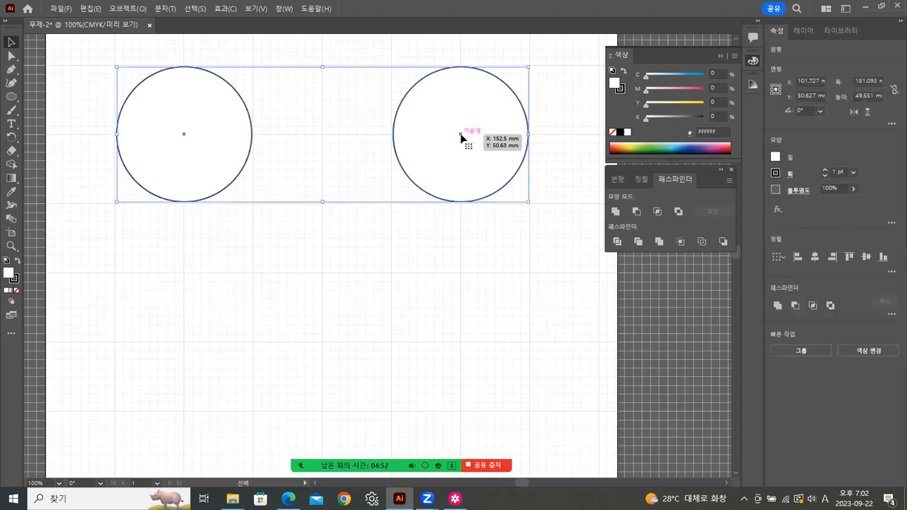
drag(461, 137, 466, 269)
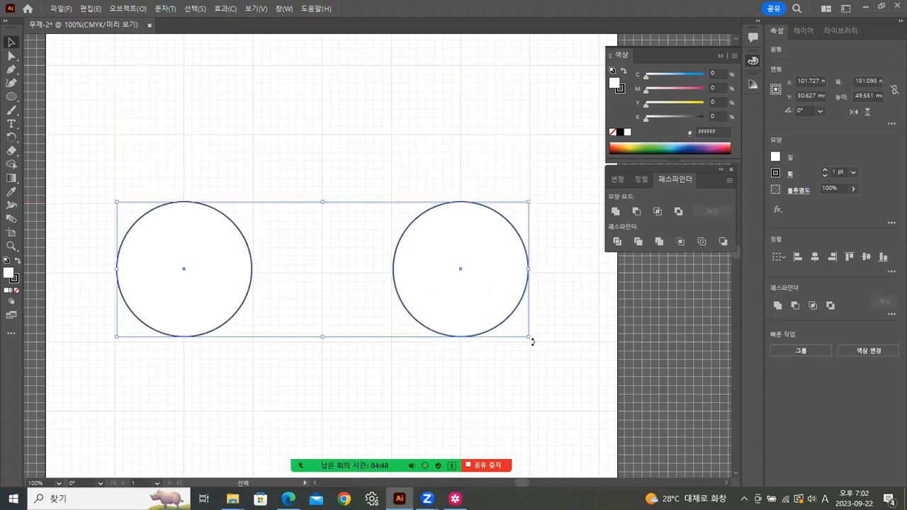
click(528, 372)
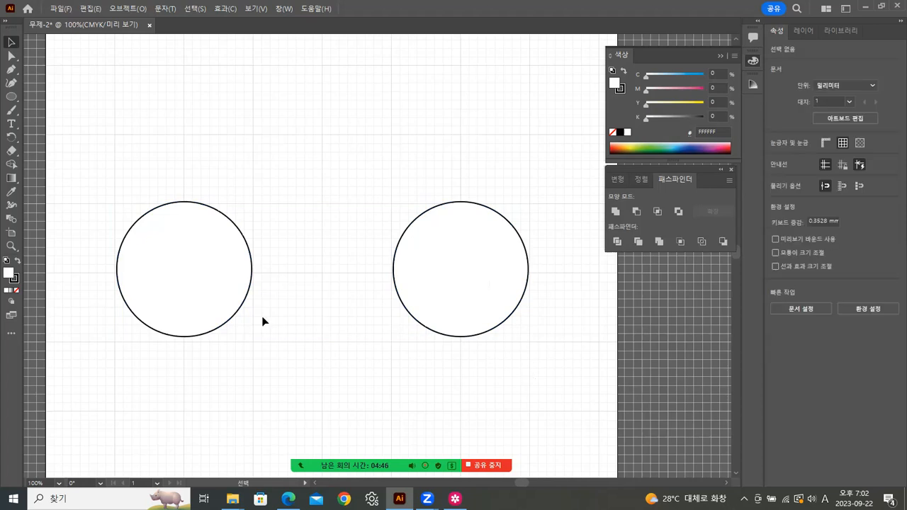
drag(83, 287, 518, 348)
key(Down)
key(Down)
key(Down)
key(Down)
click(501, 379)
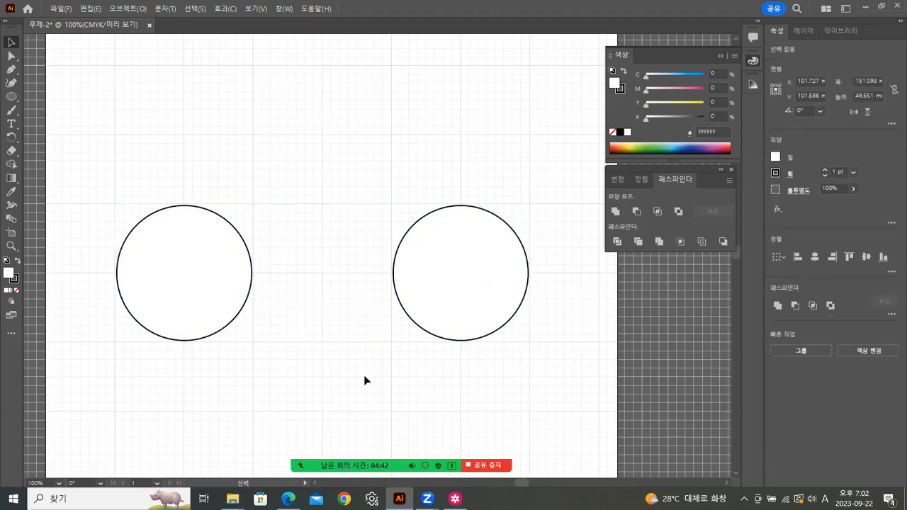
Raise the left circle's top anchor about 16 mm with the Direct Selection tool to form an egg, and deselect it.
click(11, 55)
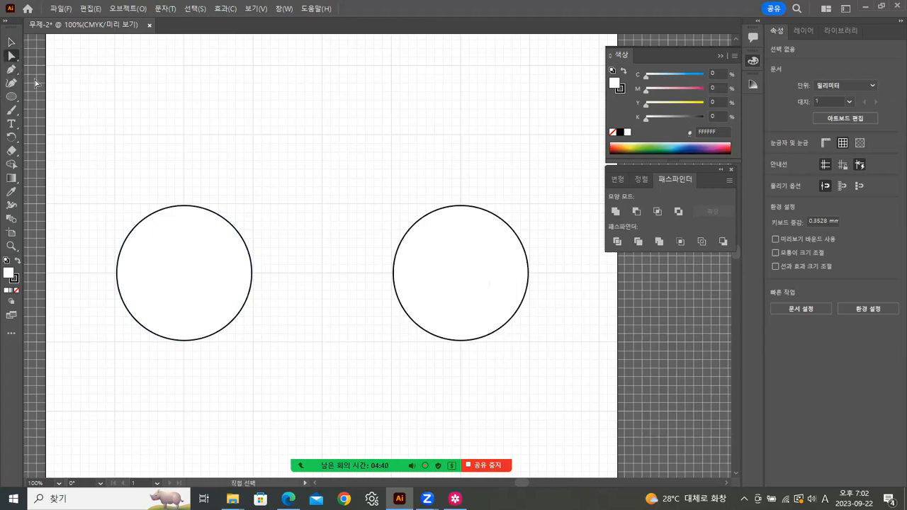
drag(177, 182, 251, 287)
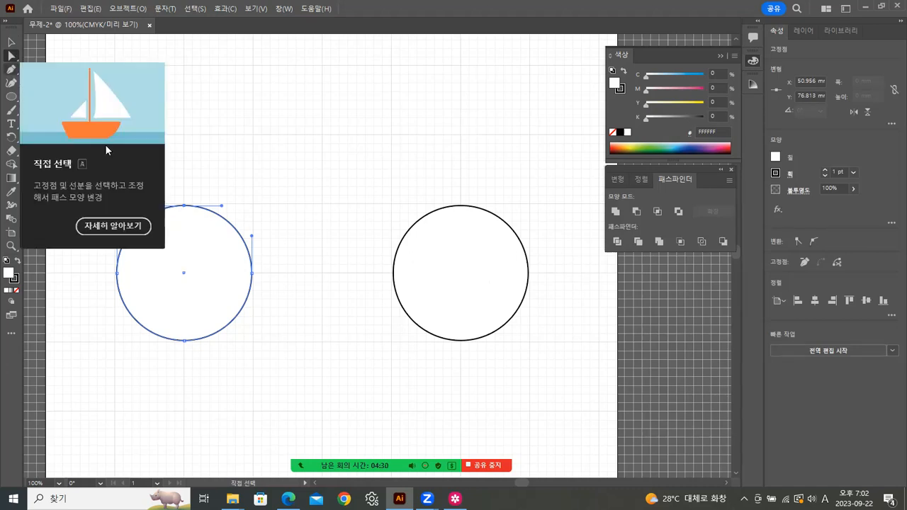
drag(184, 206, 184, 162)
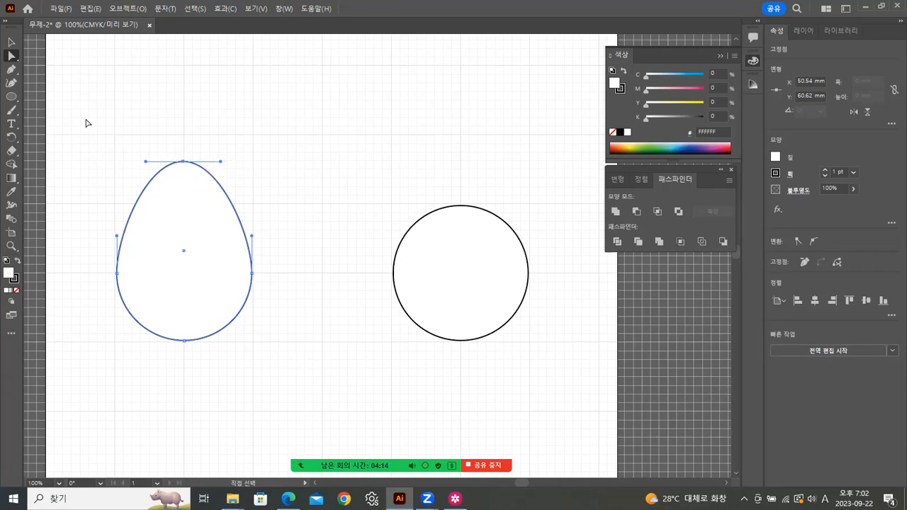
click(11, 42)
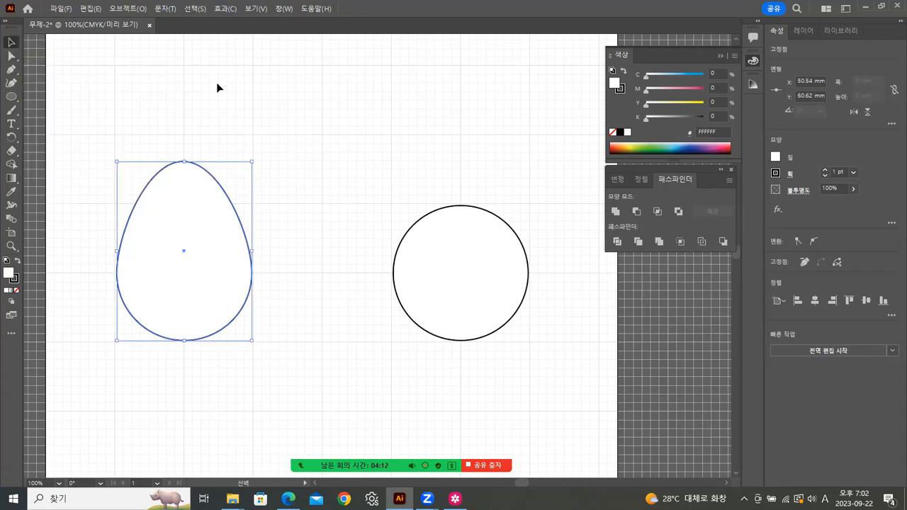
click(226, 106)
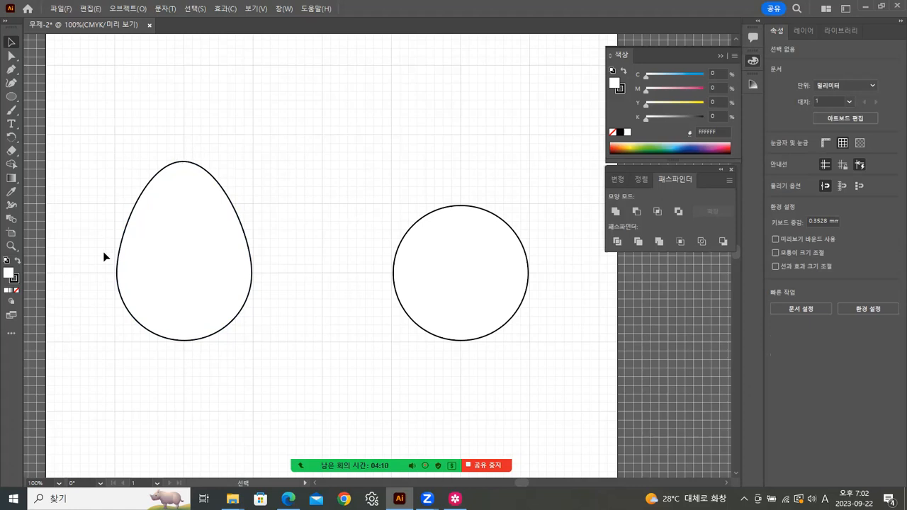
Remove both the fill and the stroke from the egg shape.
click(252, 272)
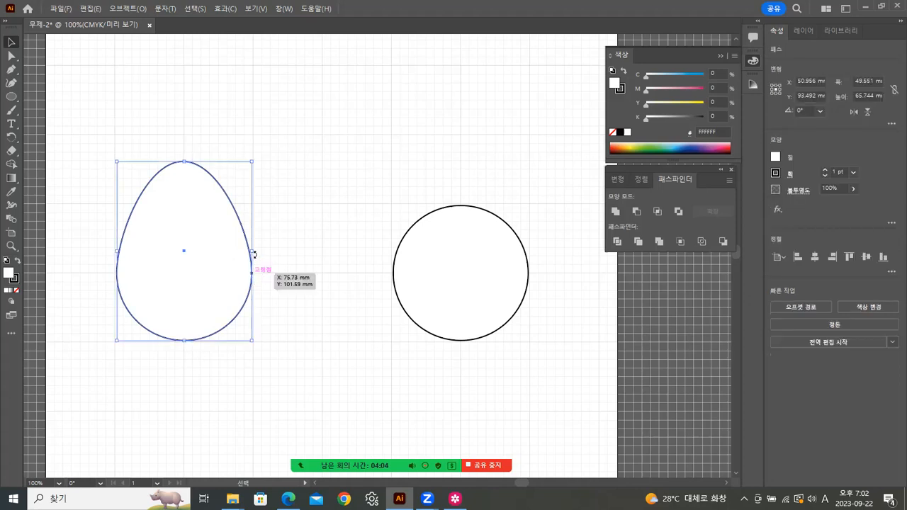
click(308, 201)
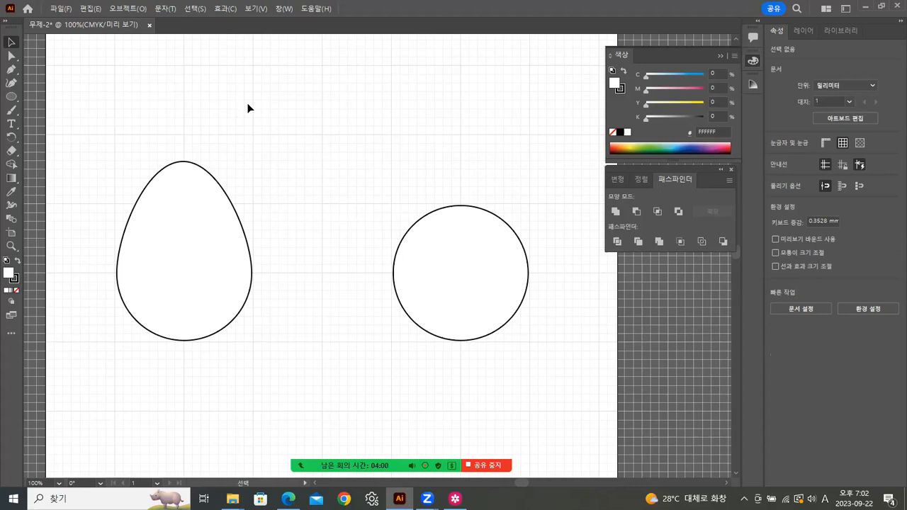
click(216, 182)
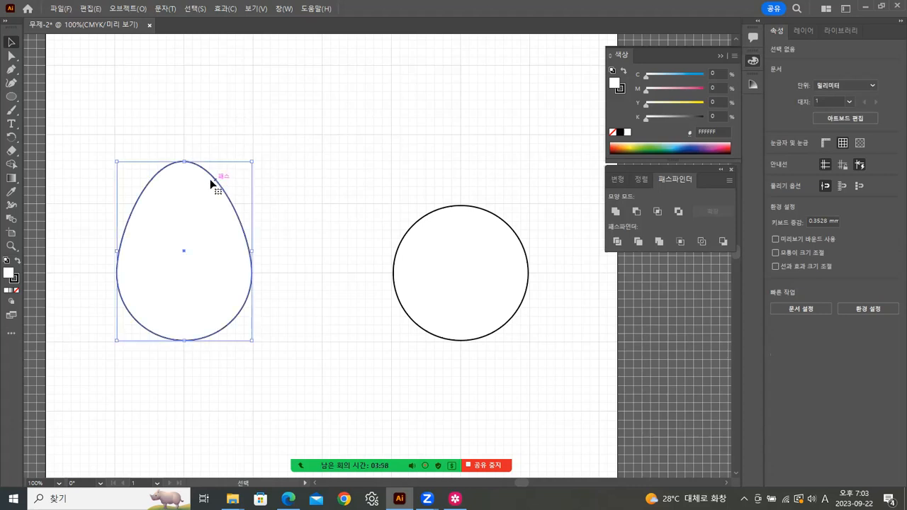
click(17, 290)
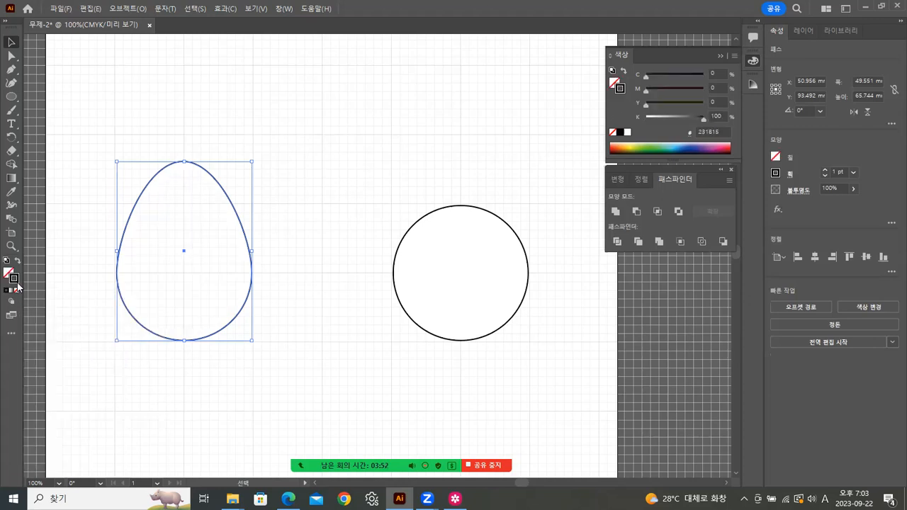
drag(7, 275, 12, 276)
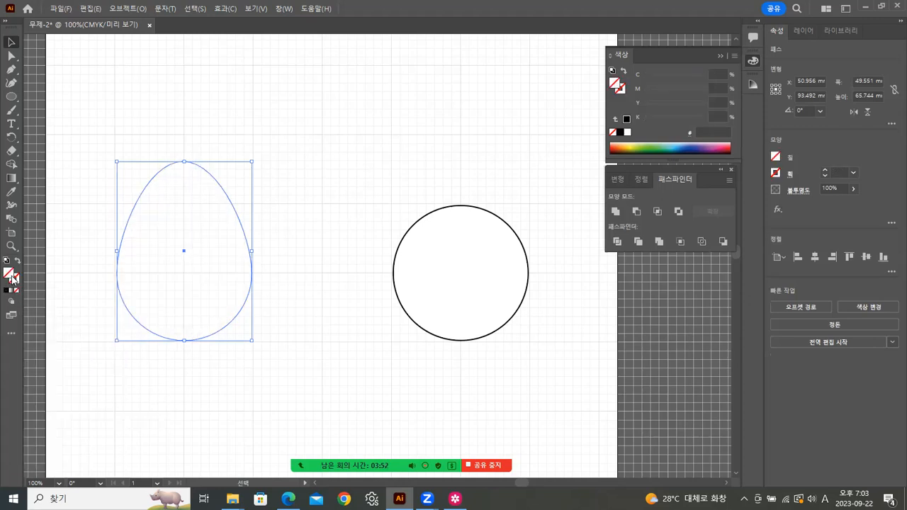
Fill the egg with pale yellow, C 5.88, M 10, Y 43, K 0, and deselect it.
click(632, 148)
click(628, 144)
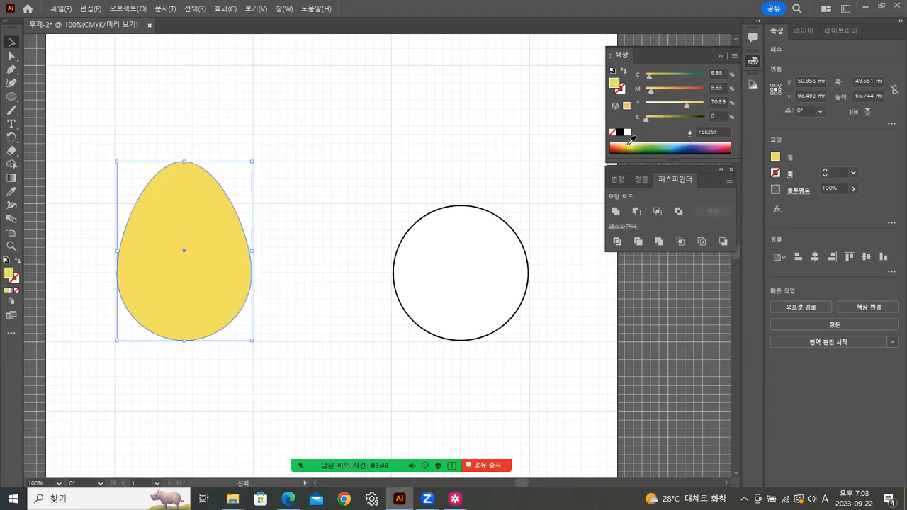
drag(686, 105, 650, 89)
click(215, 135)
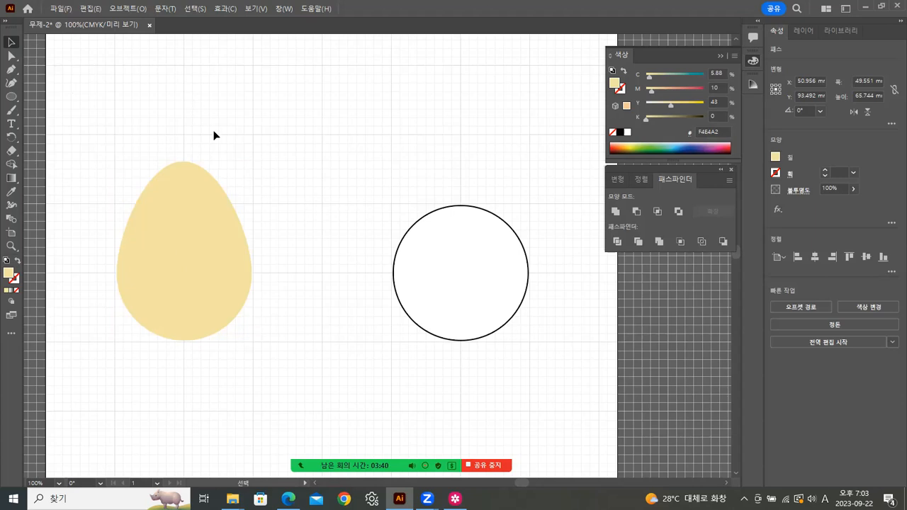
Warm the egg's fill by setting M to 18 and Y to 37, and deselect it.
click(202, 330)
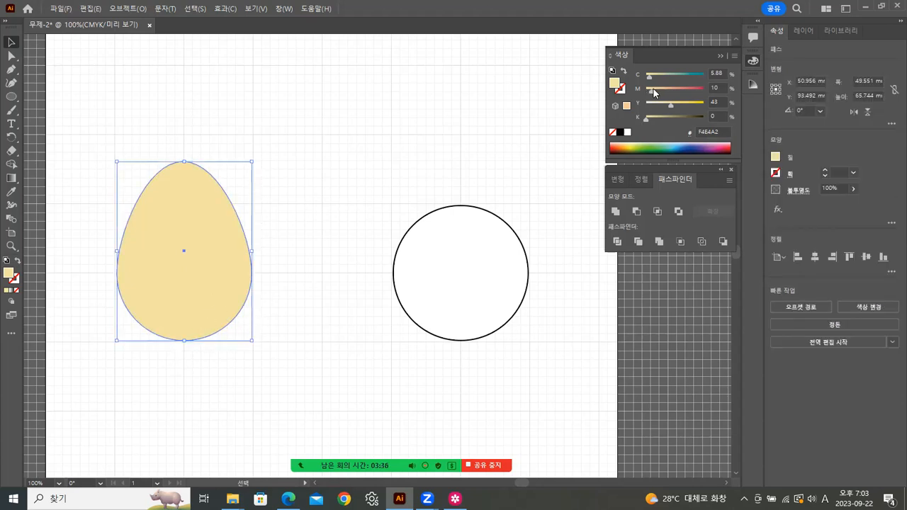
drag(654, 93, 667, 106)
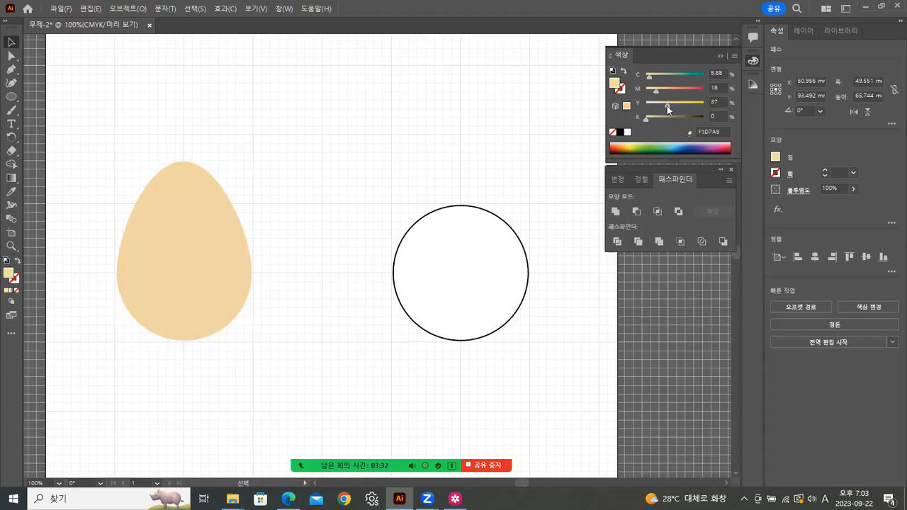
click(305, 195)
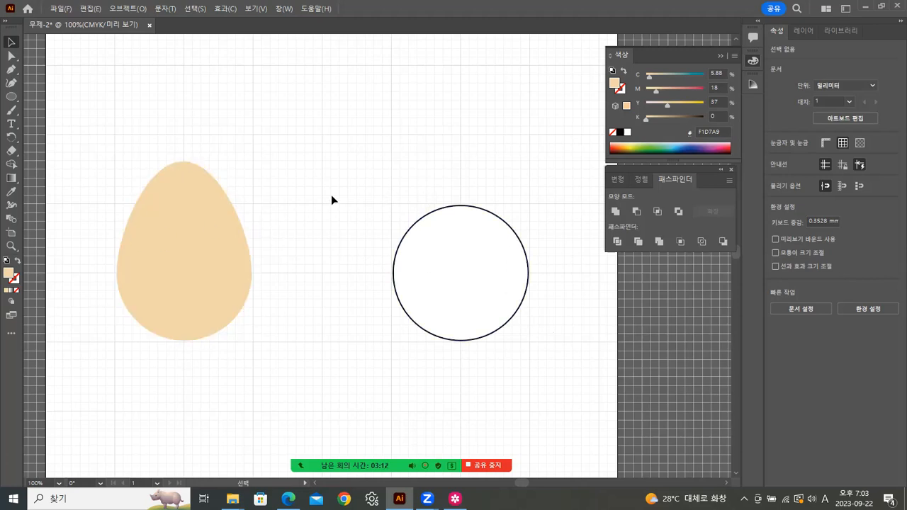
Raise the outlined circle's bottom anchor about 12 mm with the Direct Selection tool to flatten its base, and deselect it.
click(10, 57)
drag(441, 368, 491, 326)
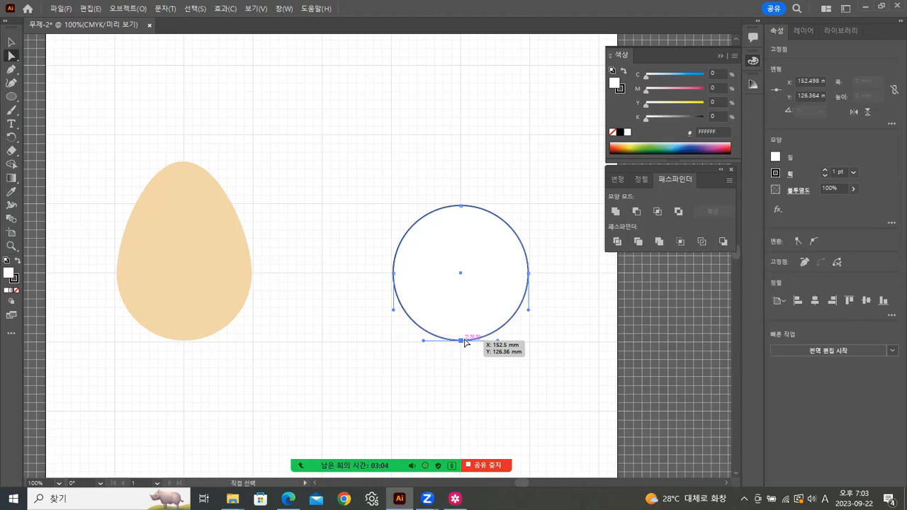
drag(461, 342, 459, 307)
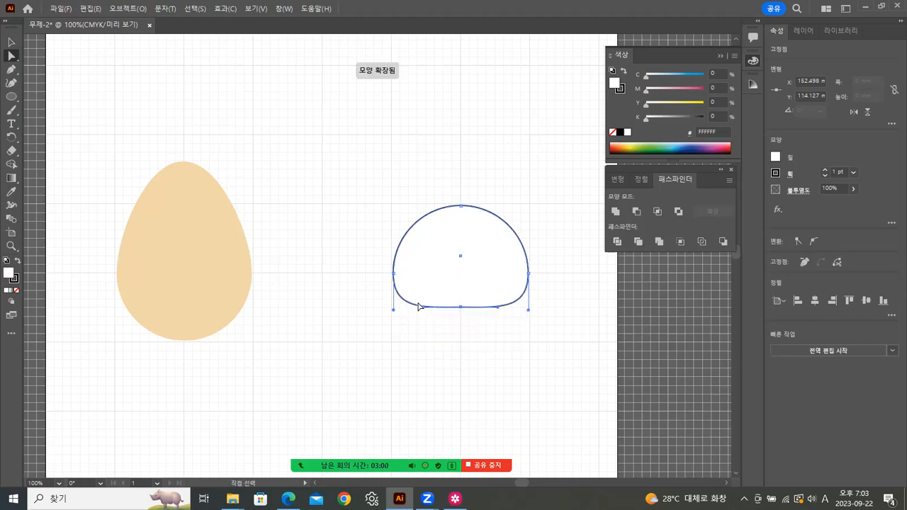
click(12, 43)
click(419, 319)
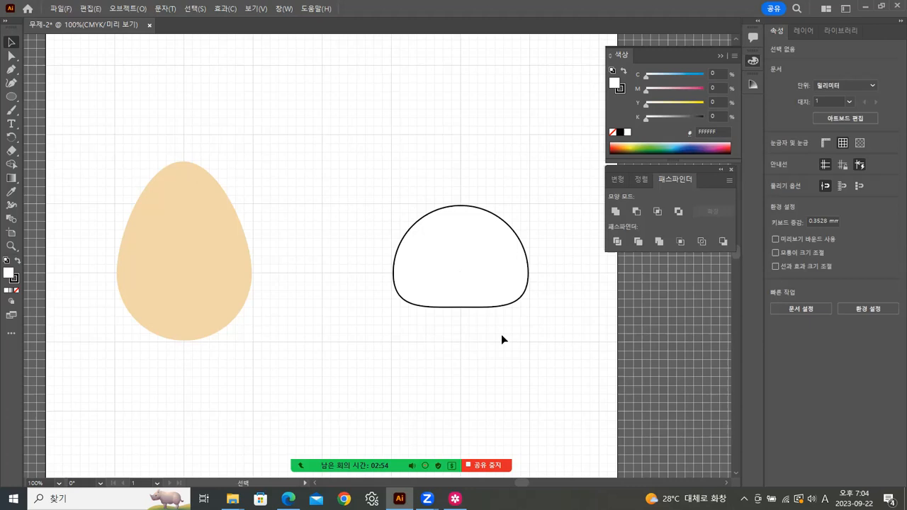
click(493, 216)
click(366, 170)
drag(106, 116, 511, 241)
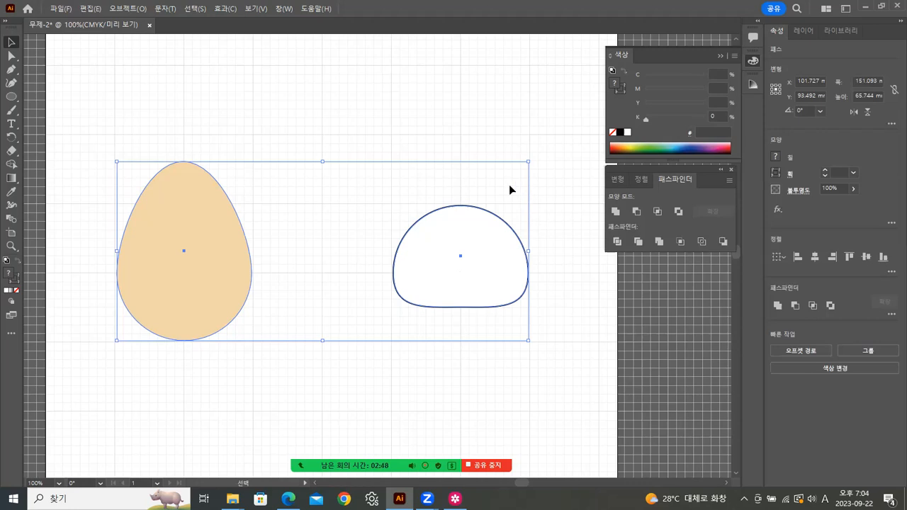
click(516, 97)
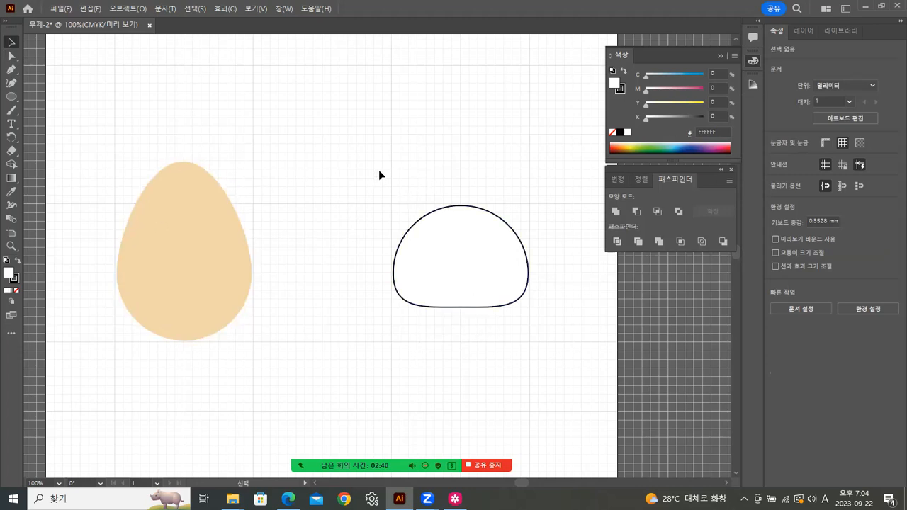
Duplicate the egg straight down by about 91 mm, and deselect the copy.
scroll(375, 106, down, 4)
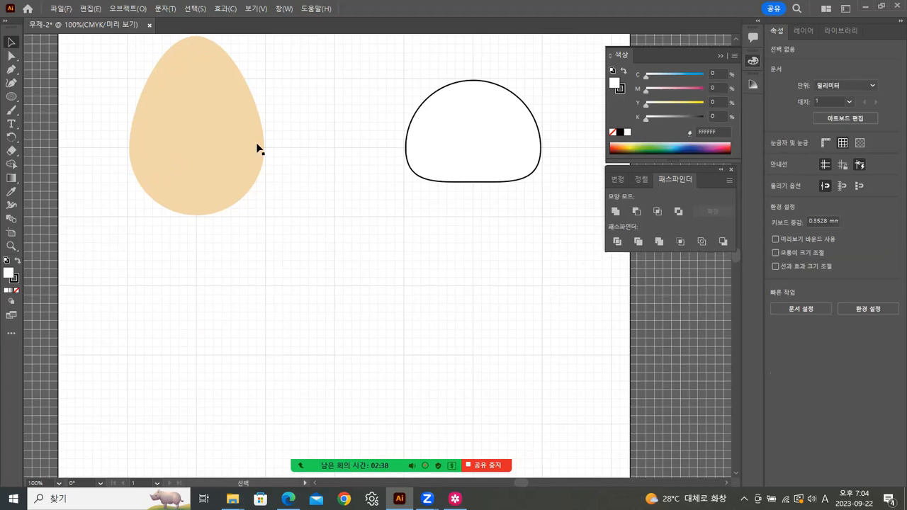
click(202, 150)
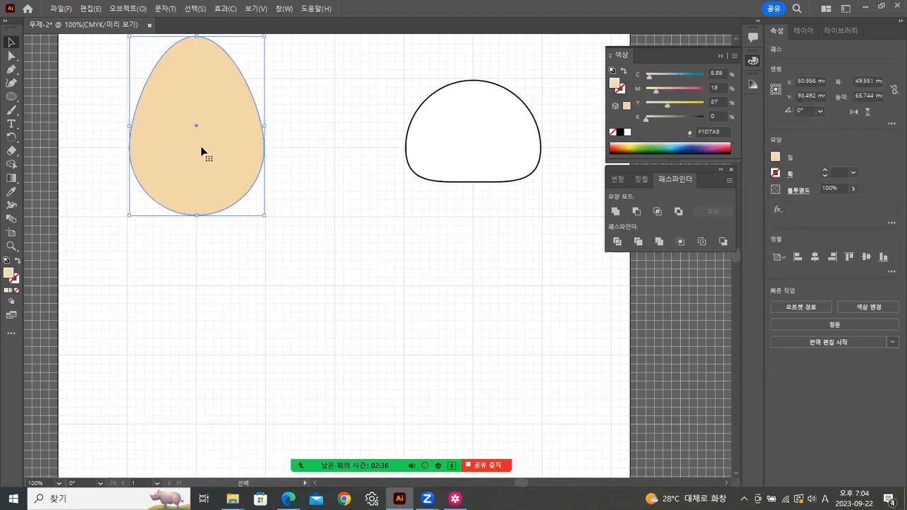
drag(201, 146, 200, 400)
click(439, 294)
Fill the egg copy with light blue, C 43, M 0, Y 0, K 0, and deselect it.
click(234, 340)
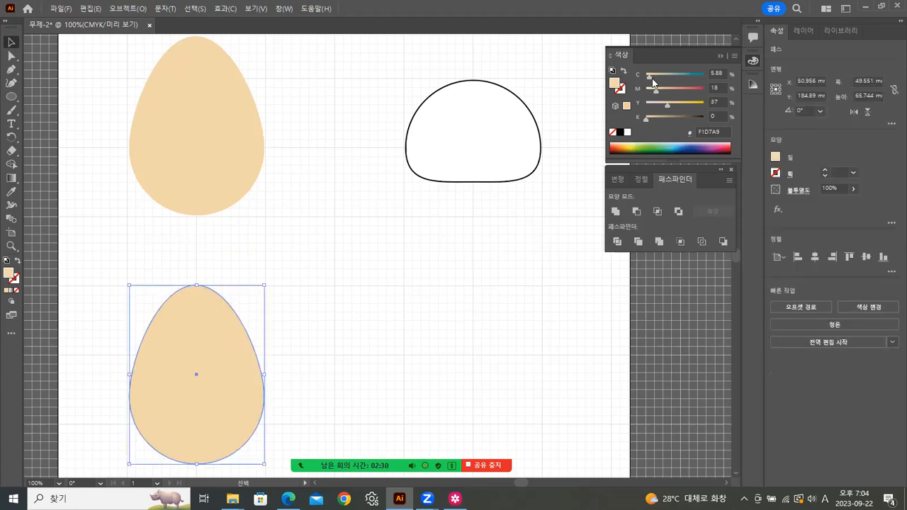
drag(649, 78, 705, 77)
drag(655, 93, 626, 106)
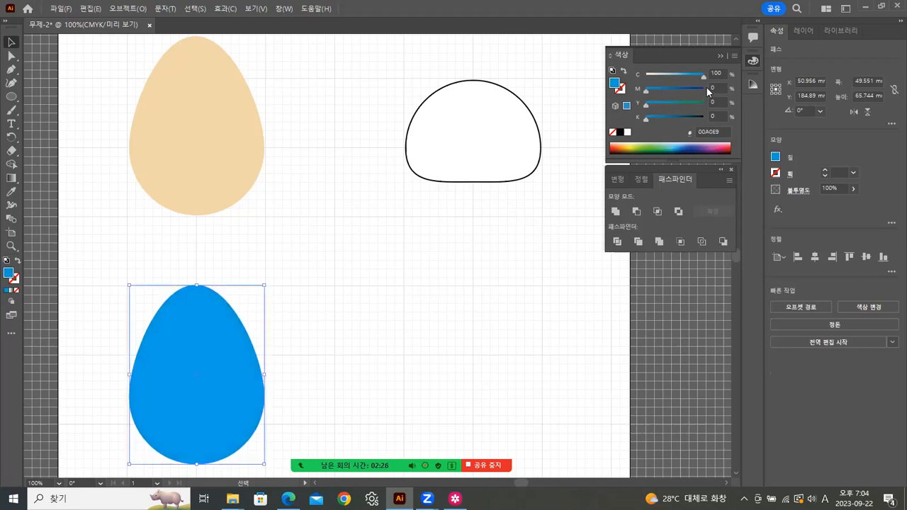
drag(702, 75, 670, 76)
click(338, 333)
Convert the blue egg's top anchor to a sharp corner with the Anchor Point tool.
click(201, 381)
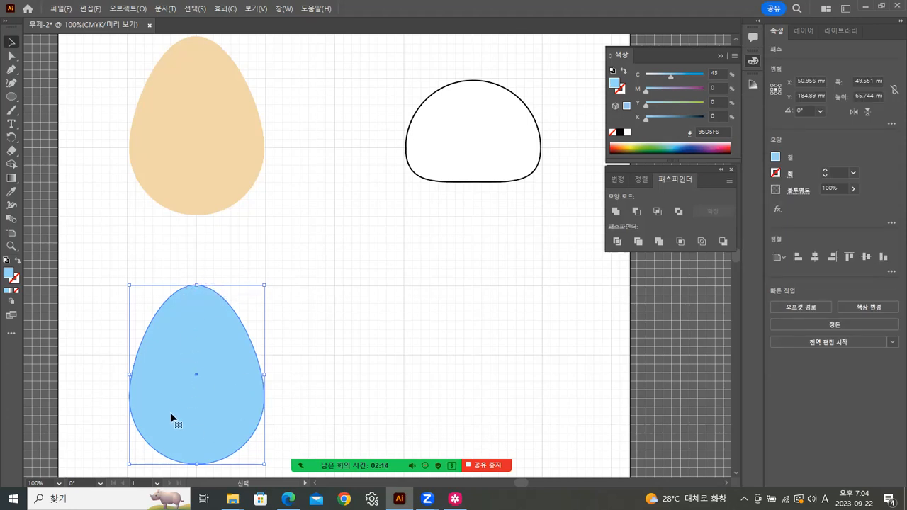
scroll(348, 306, down, 3)
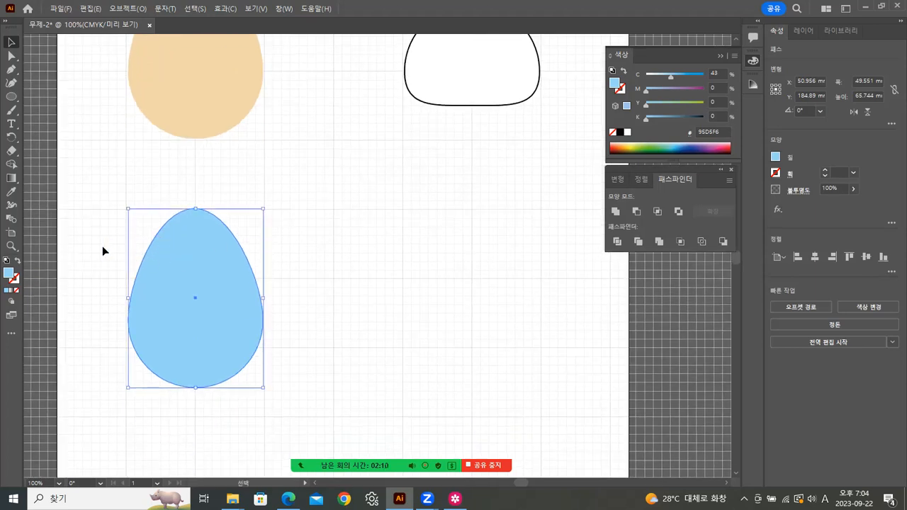
click(13, 69)
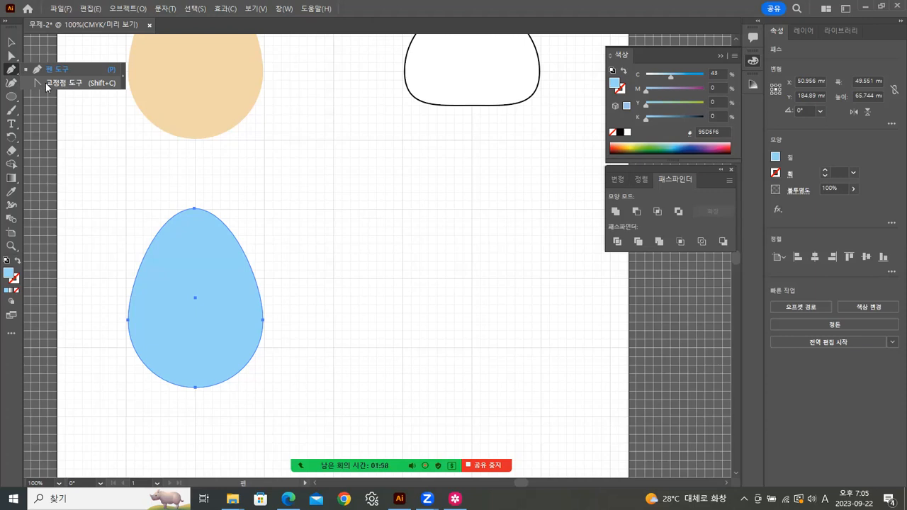
click(41, 86)
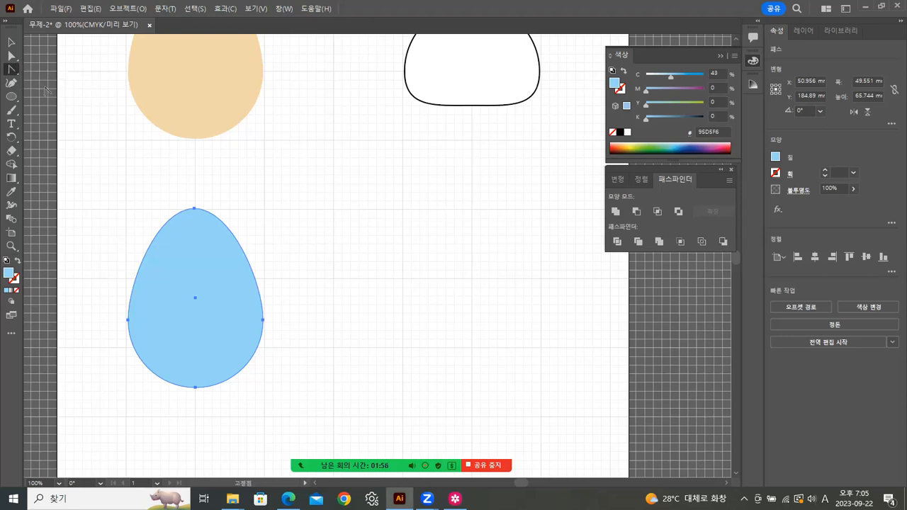
click(195, 209)
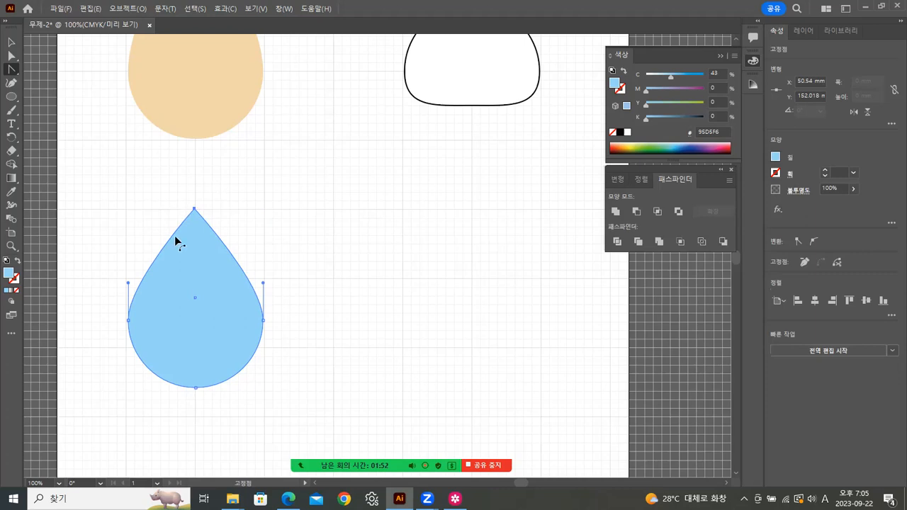
Raise the blue drop's tip about 21 mm with the Direct Selection tool, and move the whole drop down by about the same distance.
click(12, 56)
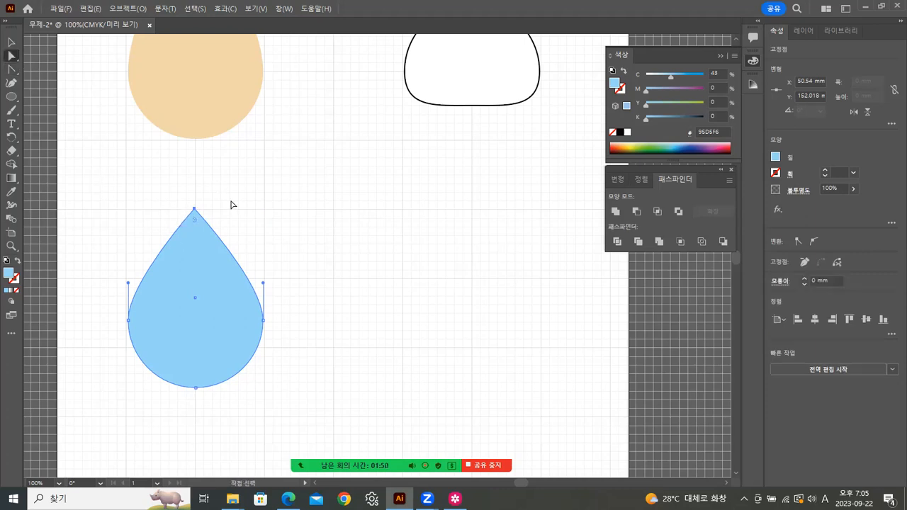
click(268, 204)
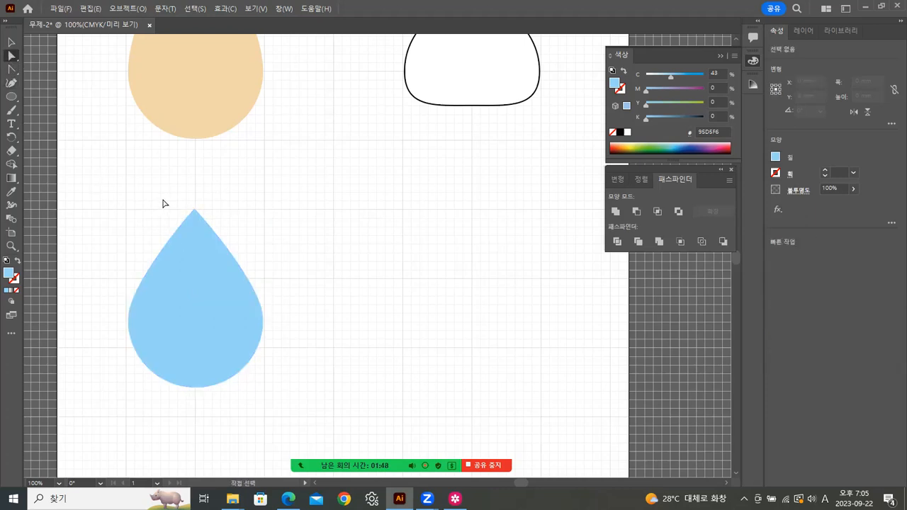
click(195, 209)
drag(196, 211, 193, 155)
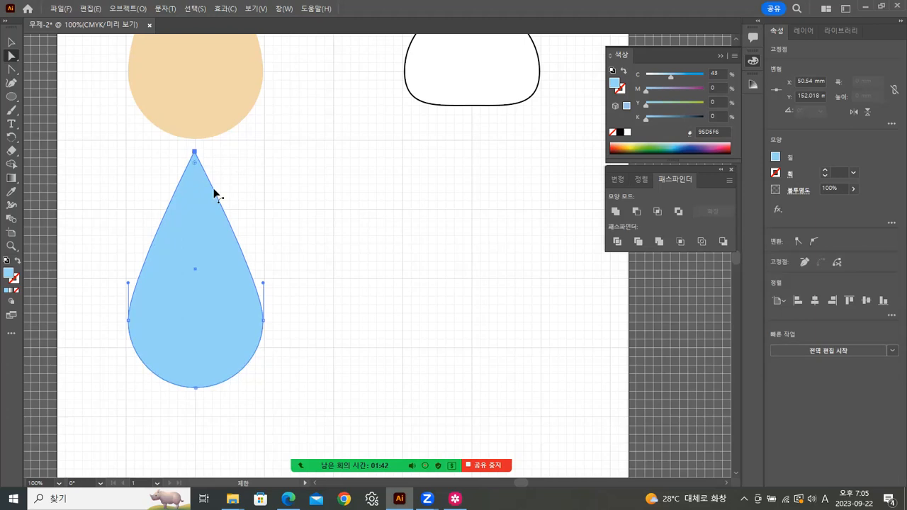
key(v)
click(367, 298)
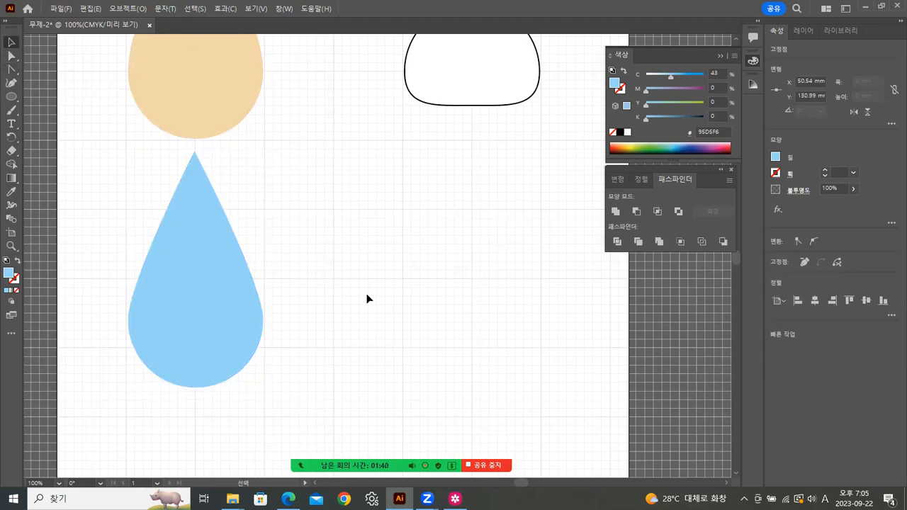
drag(219, 297, 220, 355)
click(429, 315)
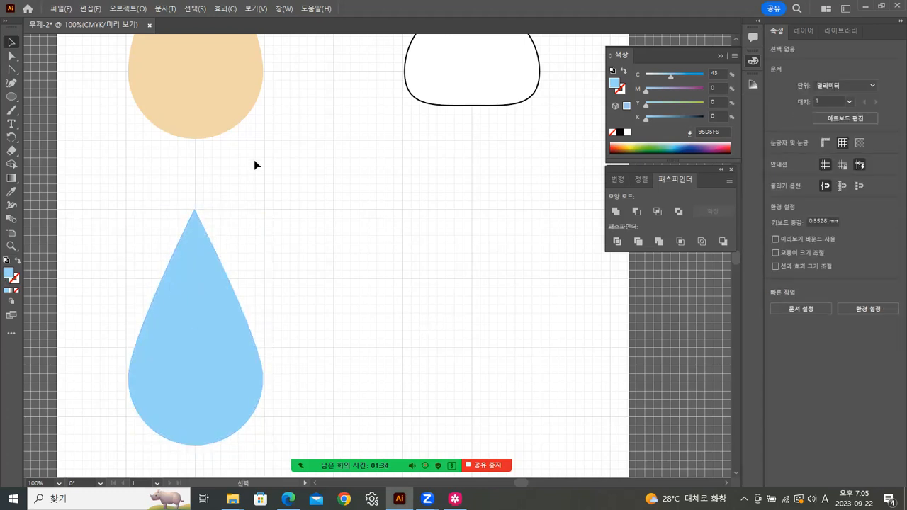
Draw a second blue drop about 53 by 76 mm with the Pen tool to the right of the first, and deselect it.
click(14, 83)
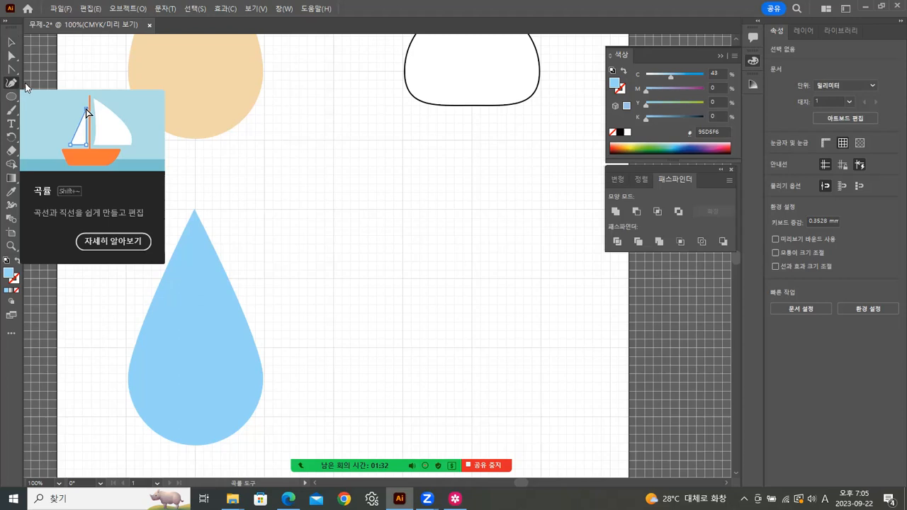
drag(11, 69, 36, 73)
drag(472, 209, 430, 328)
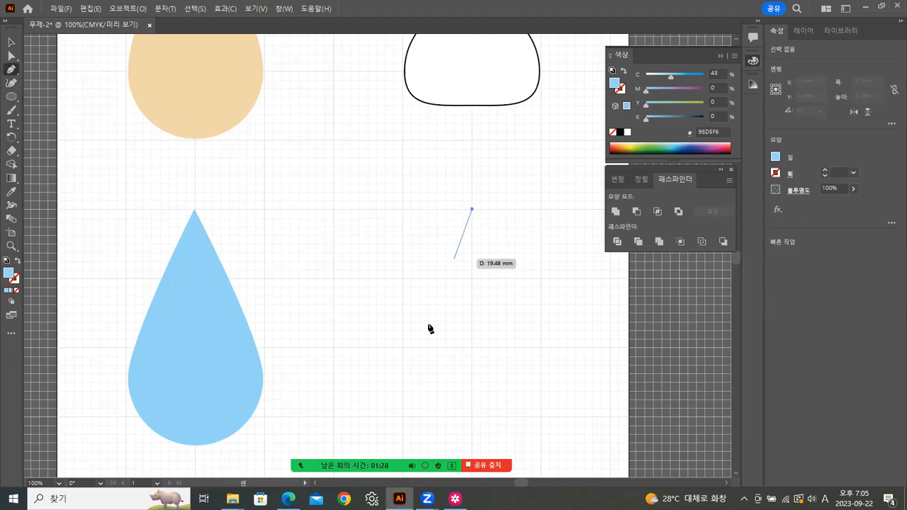
click(405, 350)
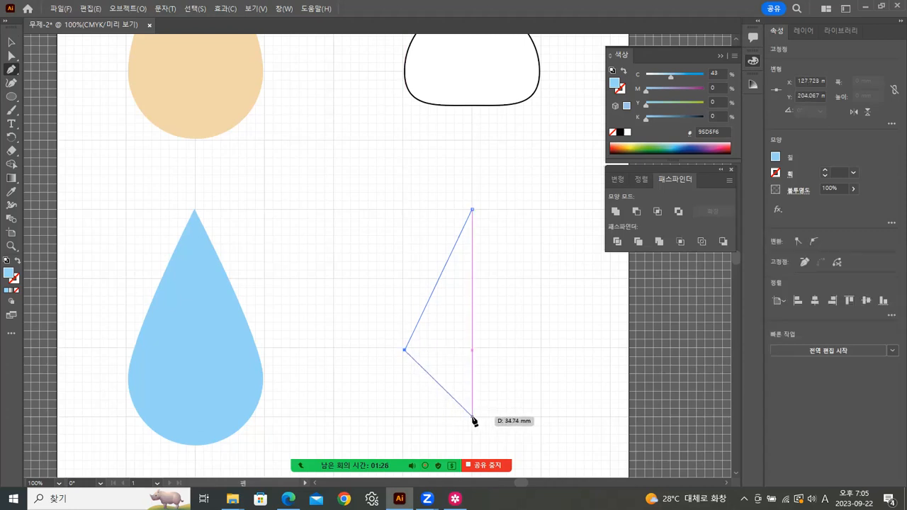
drag(473, 417, 562, 417)
click(474, 416)
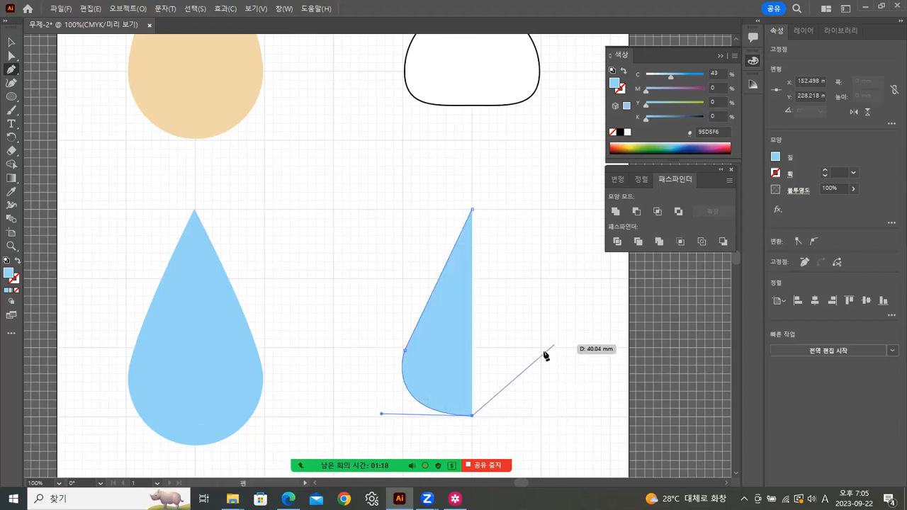
drag(542, 349, 518, 278)
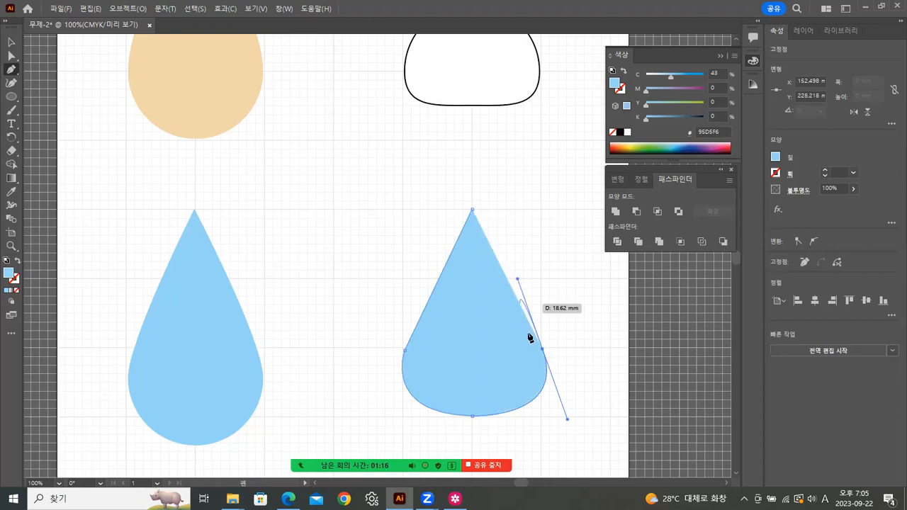
click(539, 347)
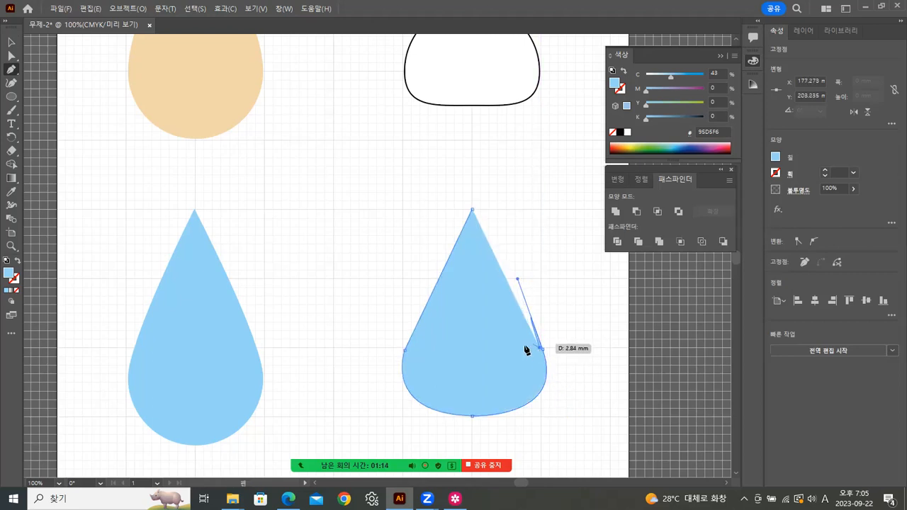
drag(542, 350, 472, 210)
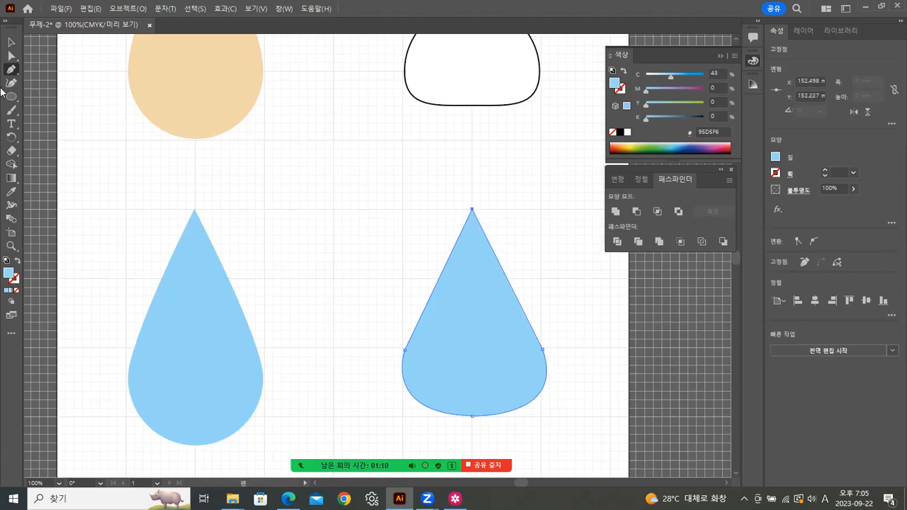
click(11, 41)
click(299, 435)
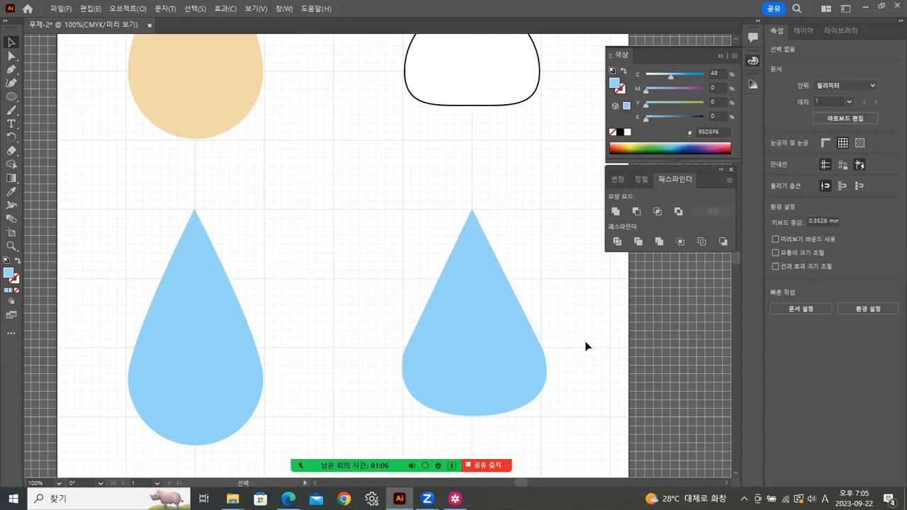
Delete the drop drawn with the Pen tool.
click(526, 378)
click(565, 344)
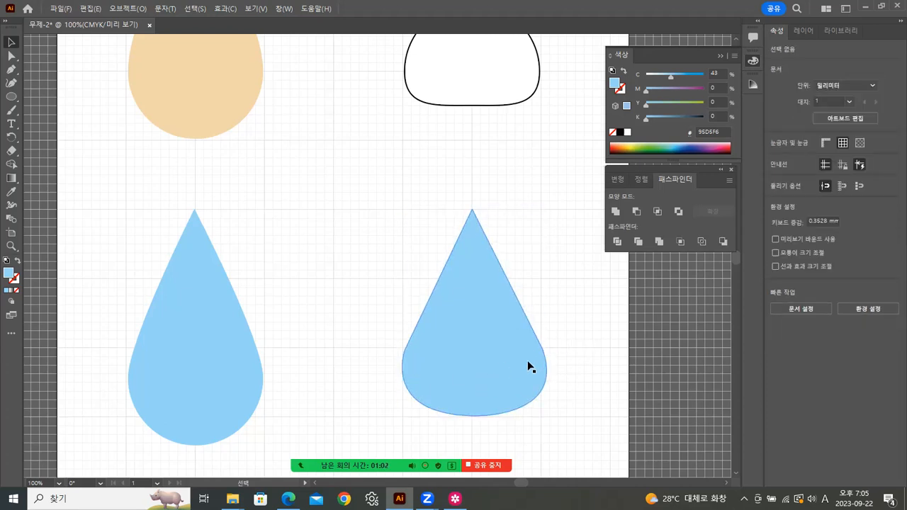
click(487, 349)
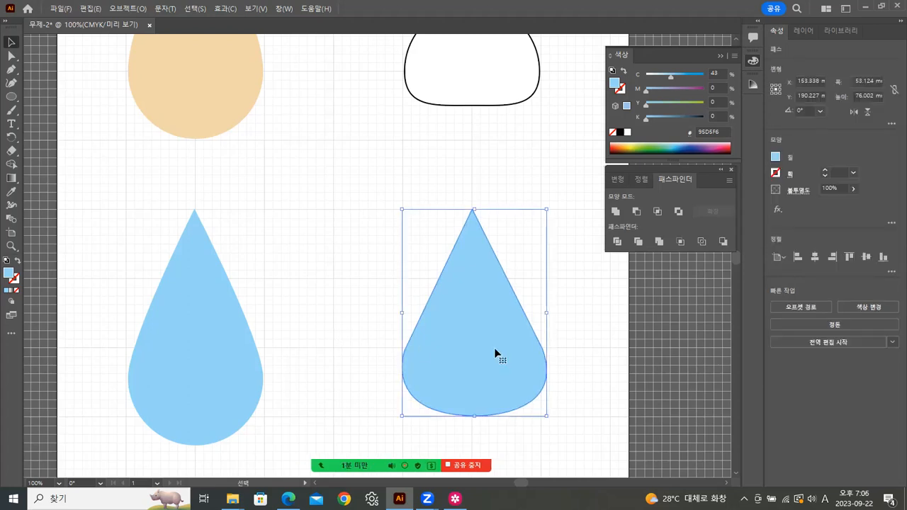
key(Delete)
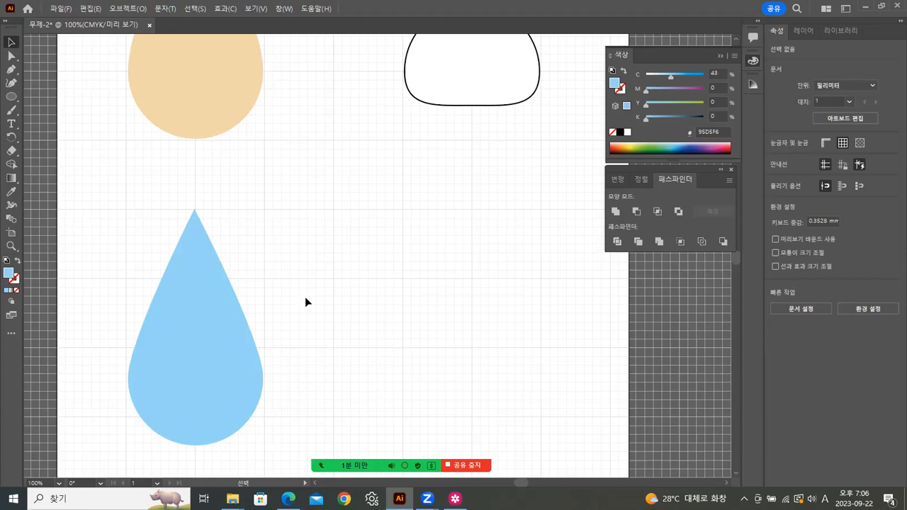
key(z)
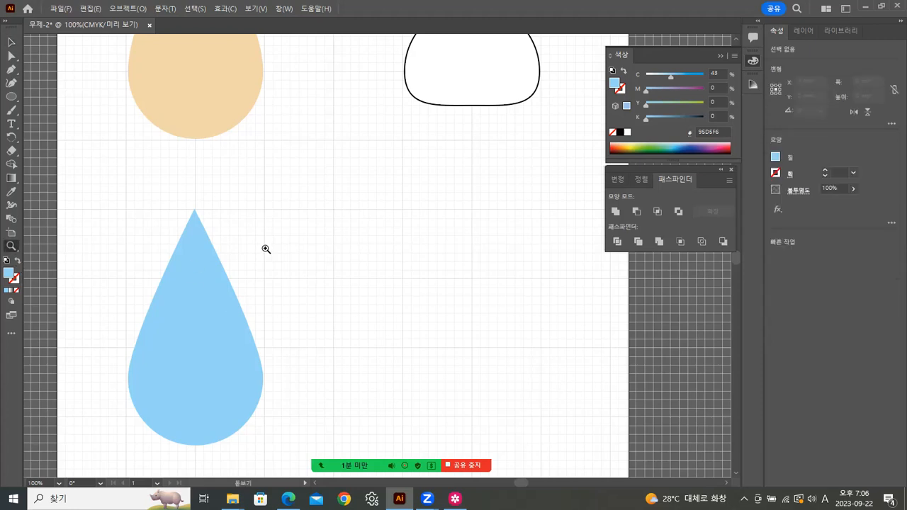
alt+click(447, 243)
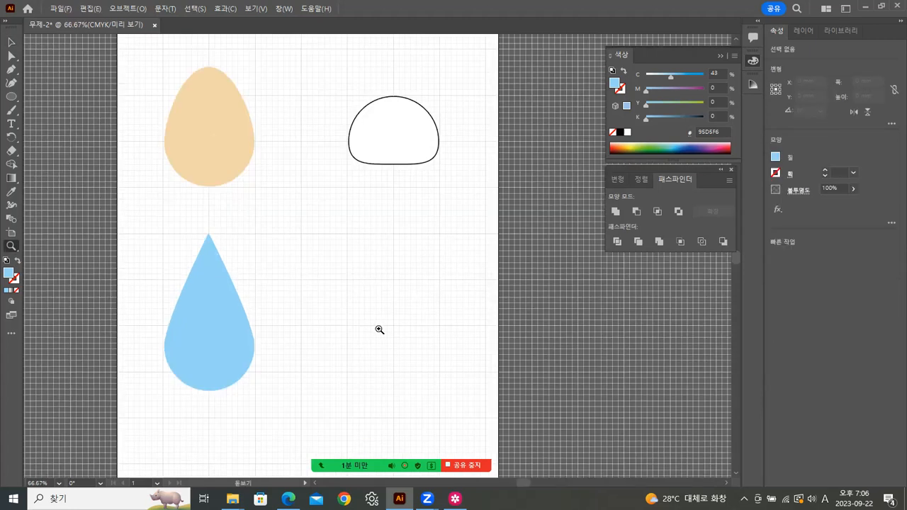
scroll(377, 334, down, 1)
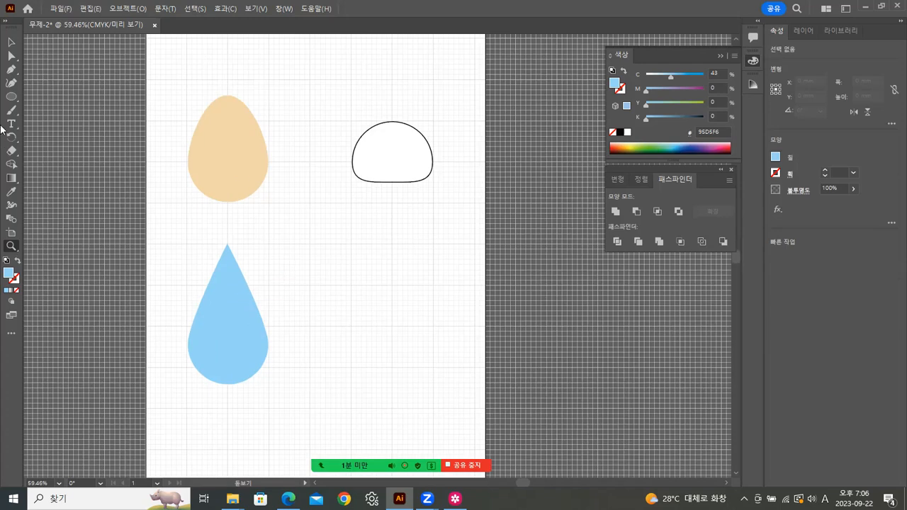
click(11, 42)
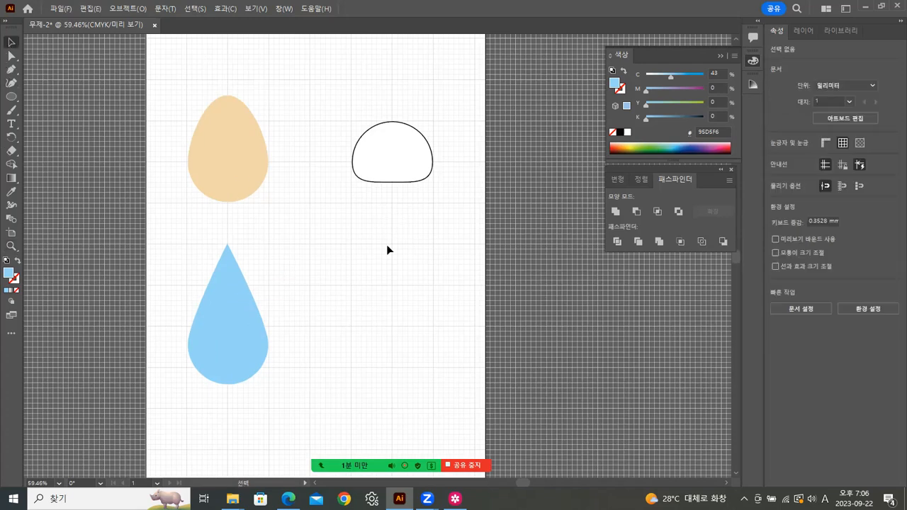